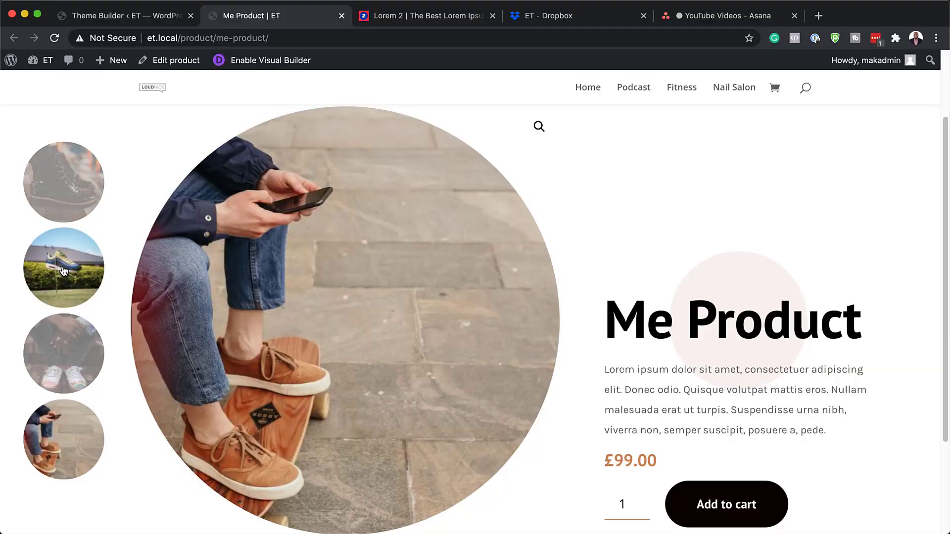
View the finished Me Product page's circular gallery by switching the main image through its thumbnails
{"action": "left_click", "coordinate": [63, 271]}
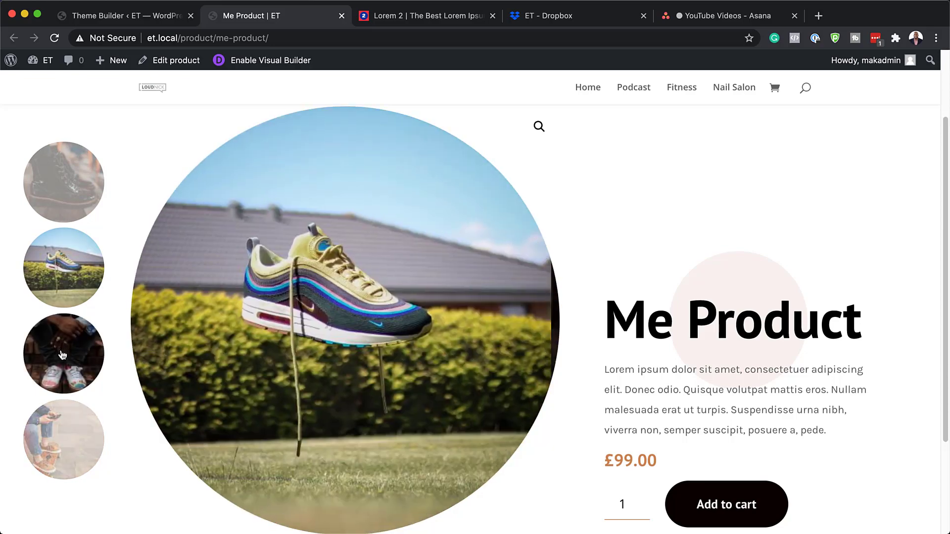
{"action": "left_click", "coordinate": [62, 355]}
{"action": "left_click", "coordinate": [62, 432]}
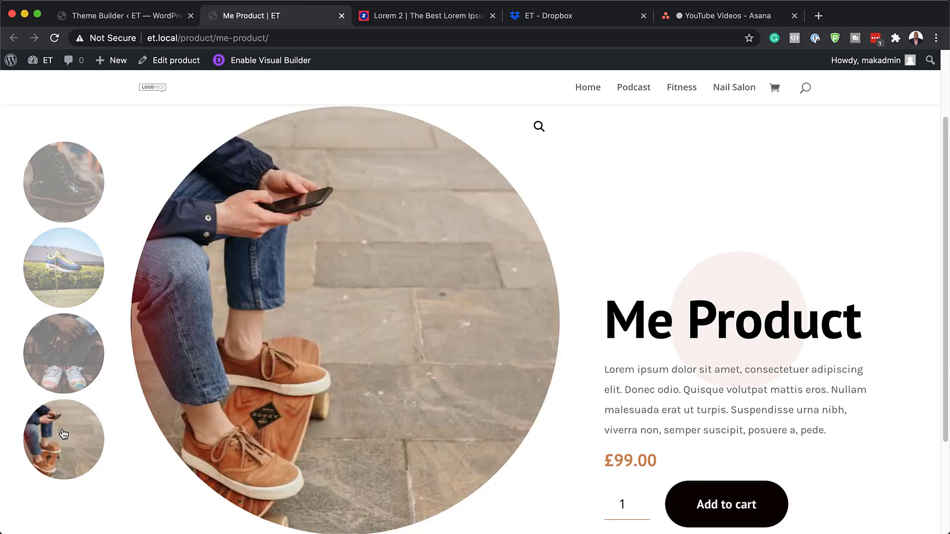
{"action": "left_click", "coordinate": [76, 197]}
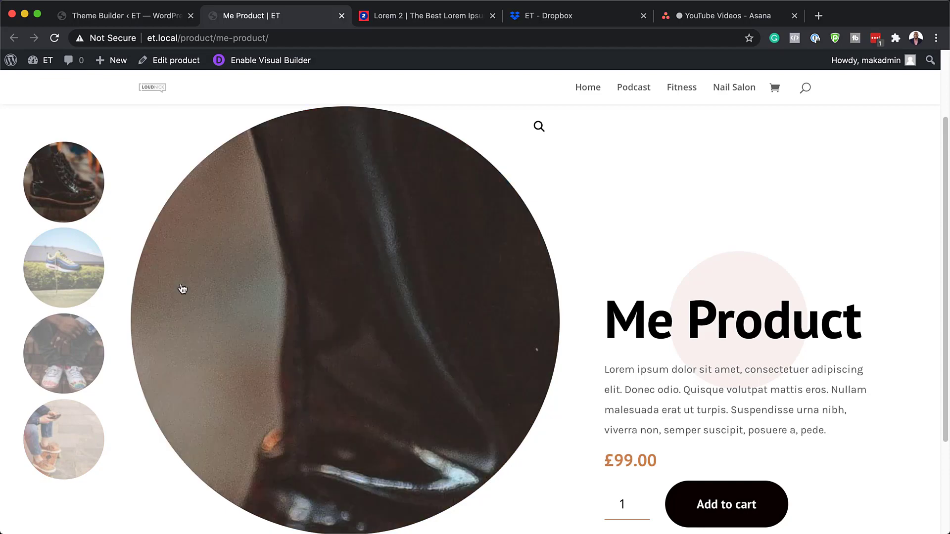
{"action": "left_click", "coordinate": [69, 261]}
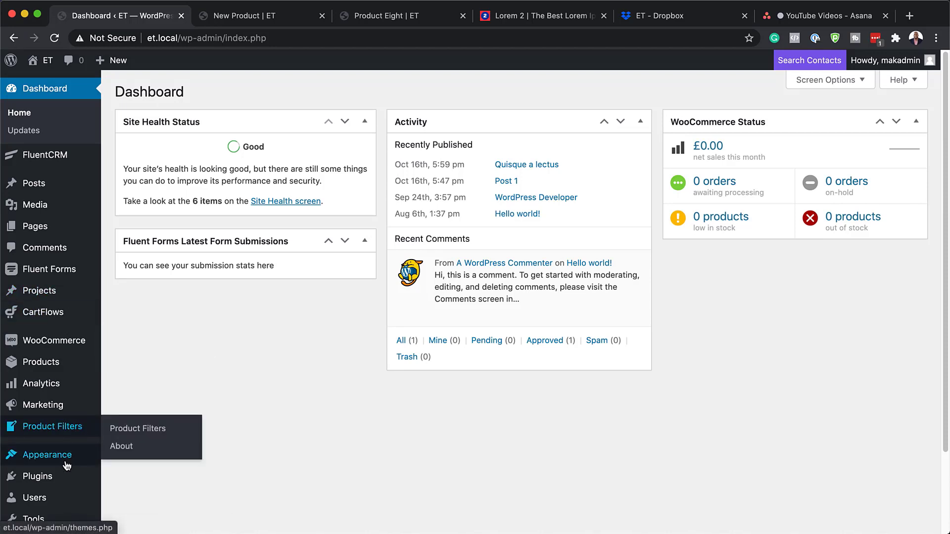
Search the WordPress plugin directory for woocommerce to check the WooCommerce plugin's entry
{"action": "mouse_move", "coordinate": [59, 479]}
{"action": "left_click", "coordinate": [148, 480]}
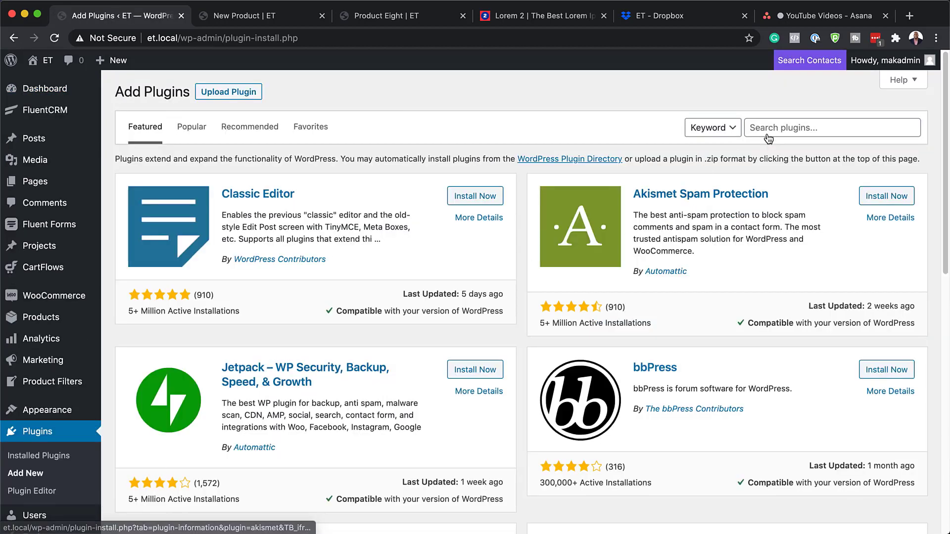
{"action": "left_click", "coordinate": [768, 128]}
{"action": "type", "text": "woo"}
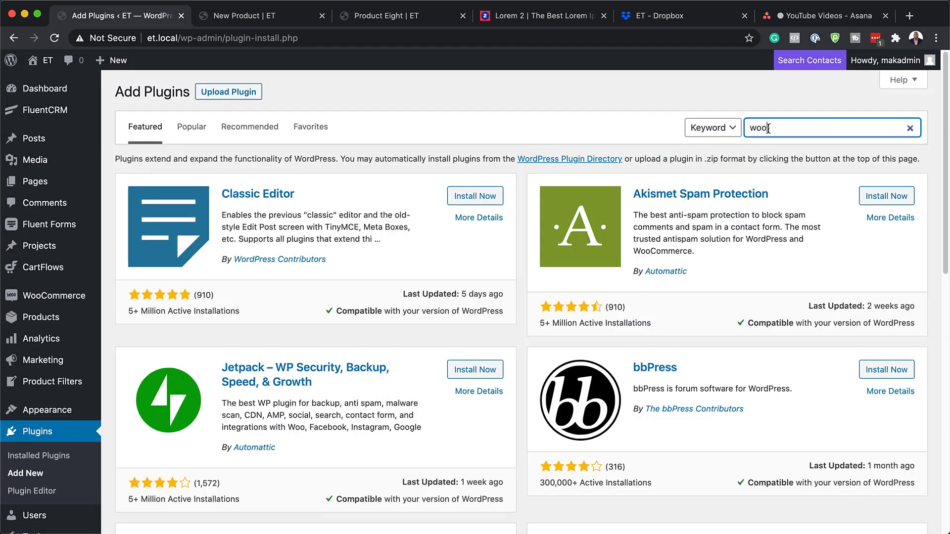
{"action": "type", "text": "commerce"}
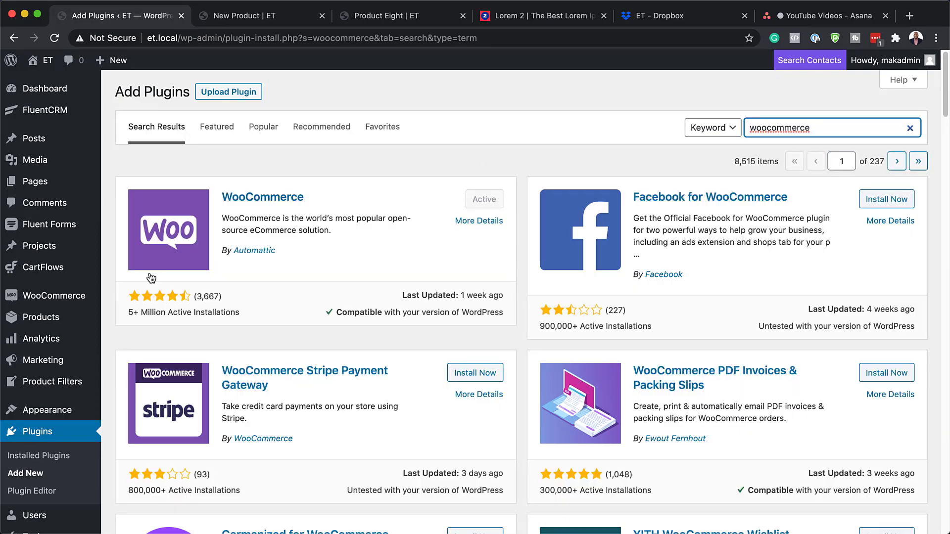
{"action": "left_click", "coordinate": [128, 313]}
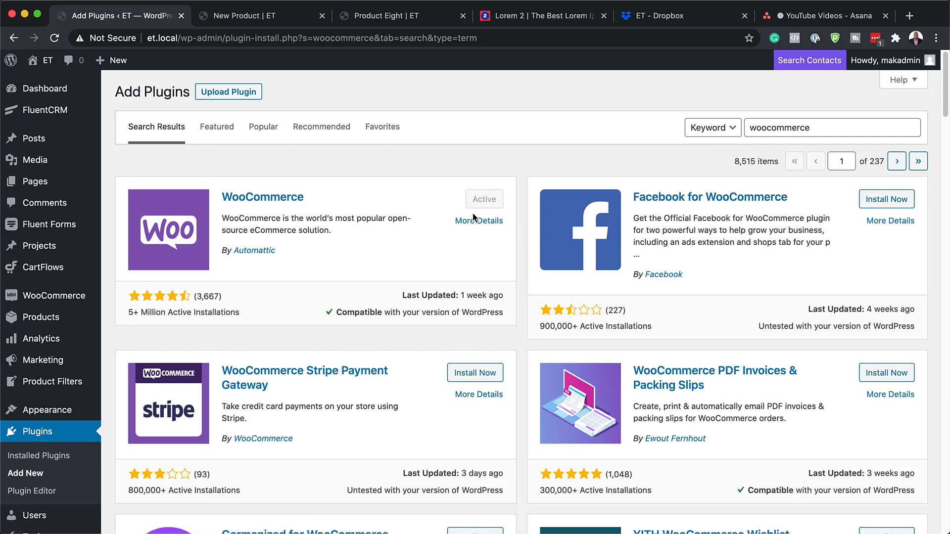
Create a new WooCommerce product named "Me Product" and fill its main description with three paragraphs of Lorem ipsum text
{"action": "mouse_move", "coordinate": [38, 299]}
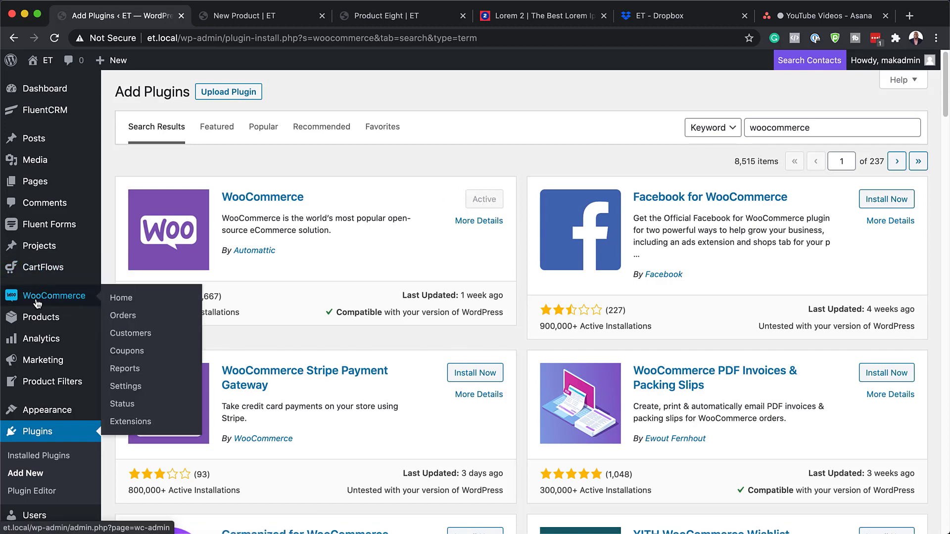
{"action": "mouse_move", "coordinate": [49, 323]}
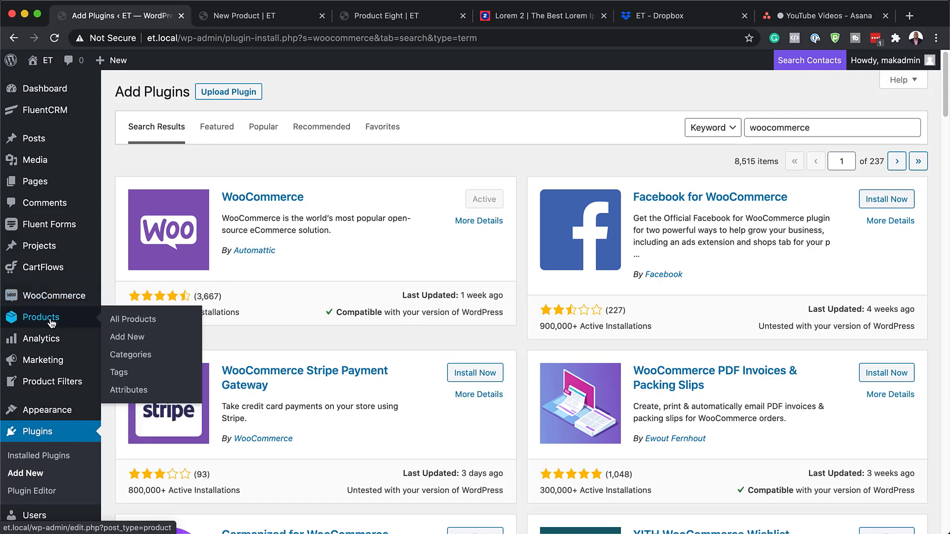
{"action": "left_click", "coordinate": [139, 340]}
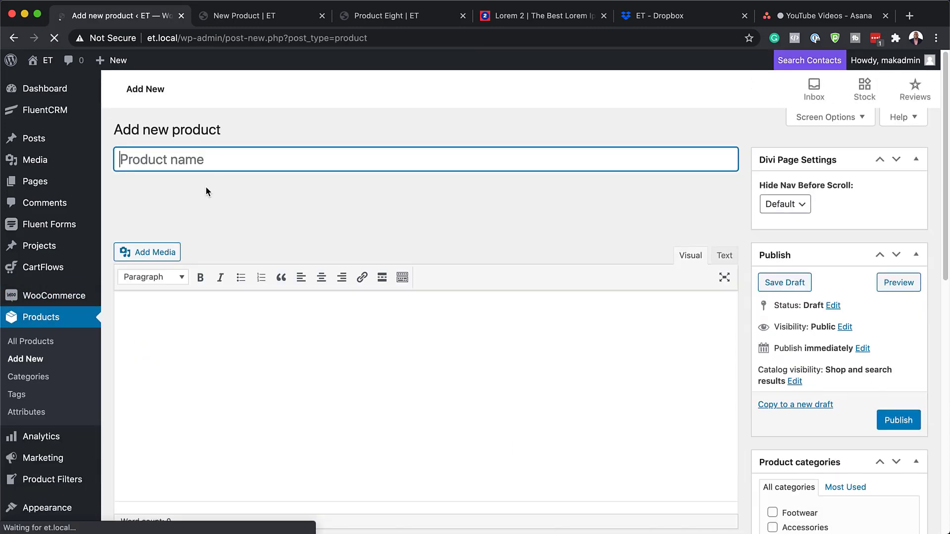
{"action": "type", "text": "Me Product"}
{"action": "left_click", "coordinate": [177, 307]}
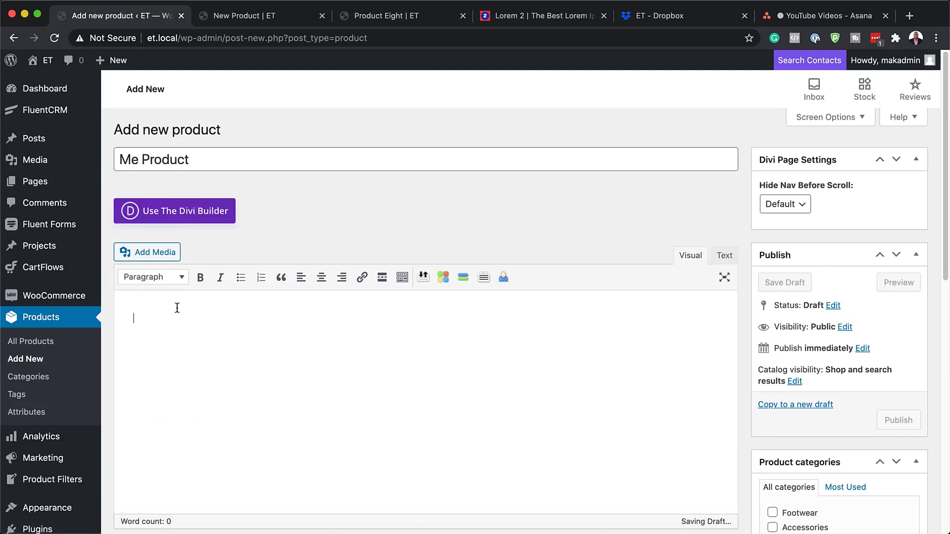
{"action": "type", "text": "Lorem ipsum dolor sit amet, consectetuer adipiscing elit. Donec odio. Quisque volutpat mattis eros. Nullam malesuada erat ut turpis. Suspendisse urna nibh, viverra non, semper suscipit, posuere a, pede. Donec nec justo eget felis facilisis fermentum. Aliquam porttitor mauris sit amet orci. Aenean dignissim pellentesque felis. Morbi in sem quis dui placerat ornare. Pellentesque odio nisi, euismod in, pharetra a, ultricies in, diam. Sed arcu. Cras consequat."}
Set the product's regular price to £99 and fill the short description with only the first Lorem ipsum paragraph
{"action": "scroll", "coordinate": [355, 371], "scroll_direction": "down", "scroll_amount": 10}
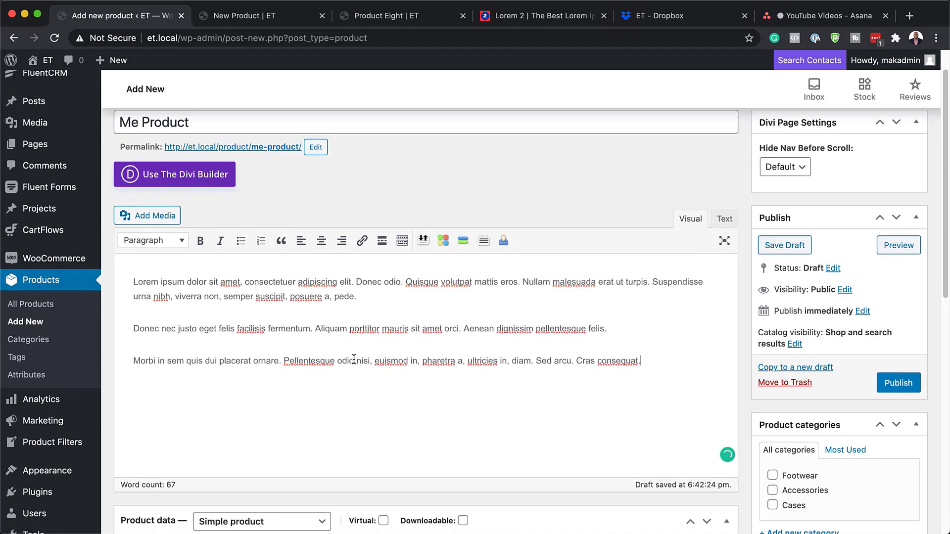
{"action": "left_click", "coordinate": [366, 312]}
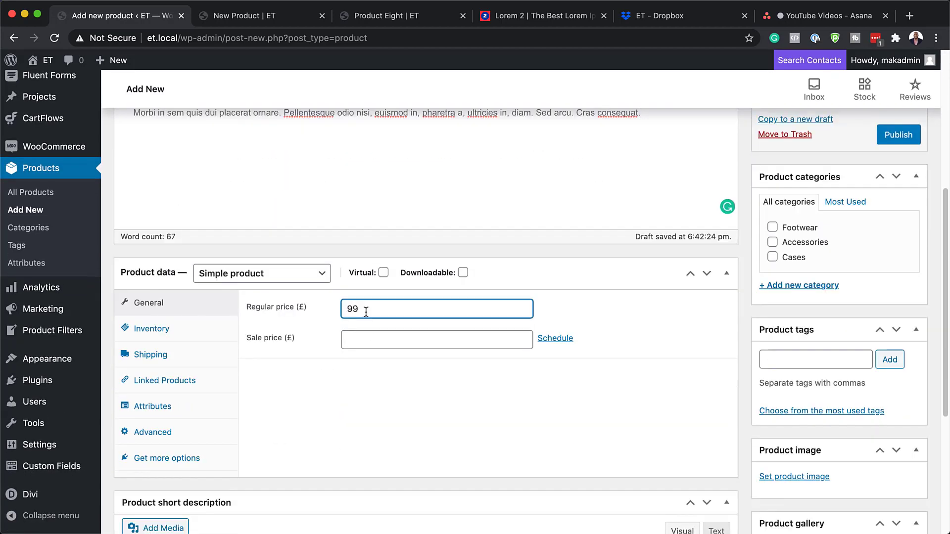
{"action": "scroll", "coordinate": [366, 312], "scroll_direction": "down", "scroll_amount": 7}
{"action": "left_click", "coordinate": [140, 385]}
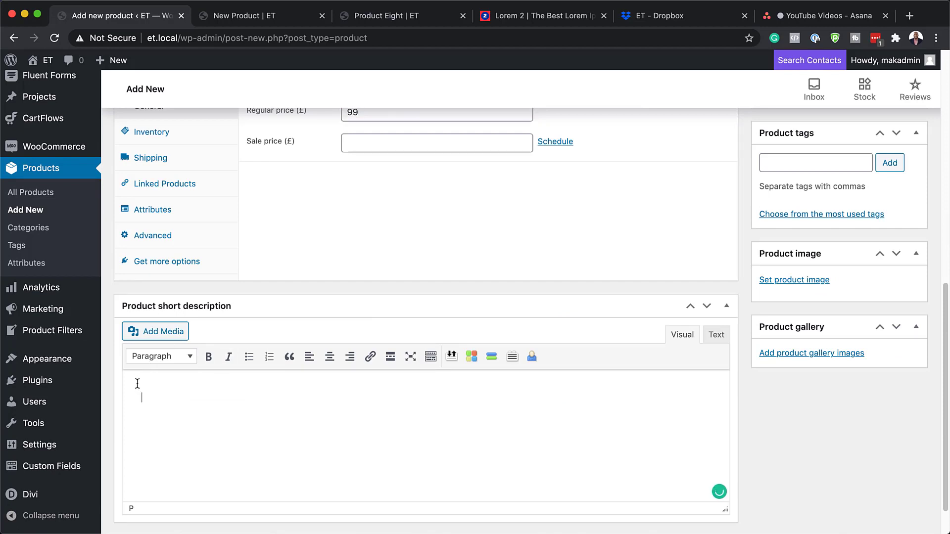
{"action": "type", "text": "Lorem ipsum dolor sit amet, consectetuer adipiscing elit. Donec odio. Quisque volutpat mattis eros. Nullam malesuada erat ut turpis. Suspendisse urna nibh, viverra non, semper suscipit, posuere a, pede. Donec nec justo eget felis facilisis fermentum. Aliquam porttitor mauris sit amet orci. Aenean dignissim pellentesque felis. Morbi in sem quis dui placerat ornare. Pellentesque odio nisi, euismod in, pharetra a, ultricies in, diam. Sed arcu. Cras consequat."}
{"action": "left_click_drag", "start_coordinate": [139, 443], "coordinate": [684, 482]}
{"action": "key", "text": "BackSpace"}
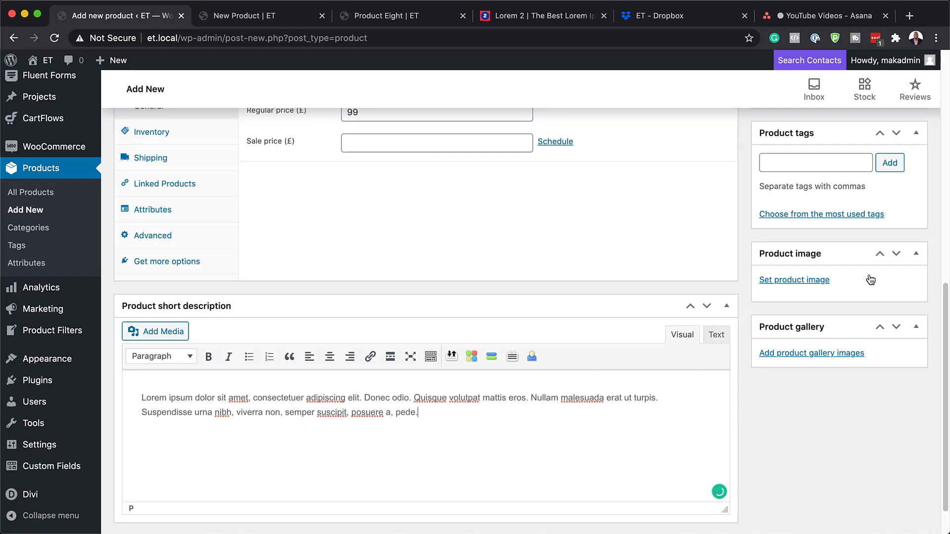
Set the black lace-up boot photo from the media library as the product image
{"action": "left_click", "coordinate": [795, 279]}
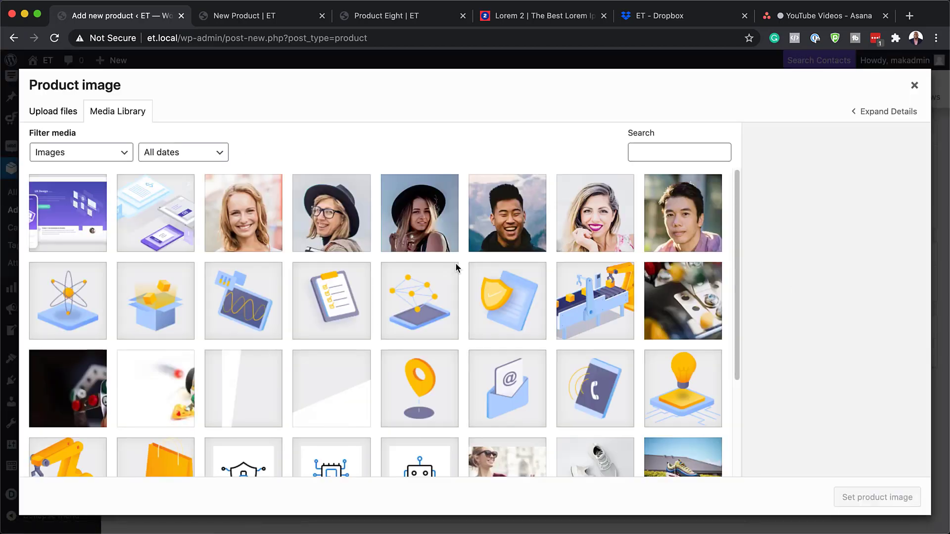
{"action": "scroll", "coordinate": [326, 345], "scroll_direction": "down", "scroll_amount": 2}
{"action": "scroll", "coordinate": [325, 345], "scroll_direction": "down", "scroll_amount": 3}
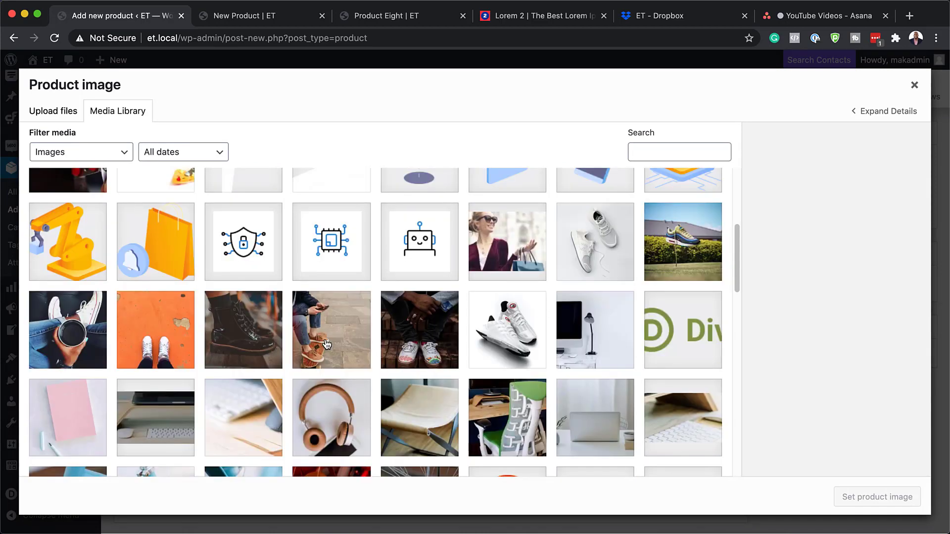
{"action": "left_click", "coordinate": [252, 320]}
{"action": "left_click", "coordinate": [859, 496]}
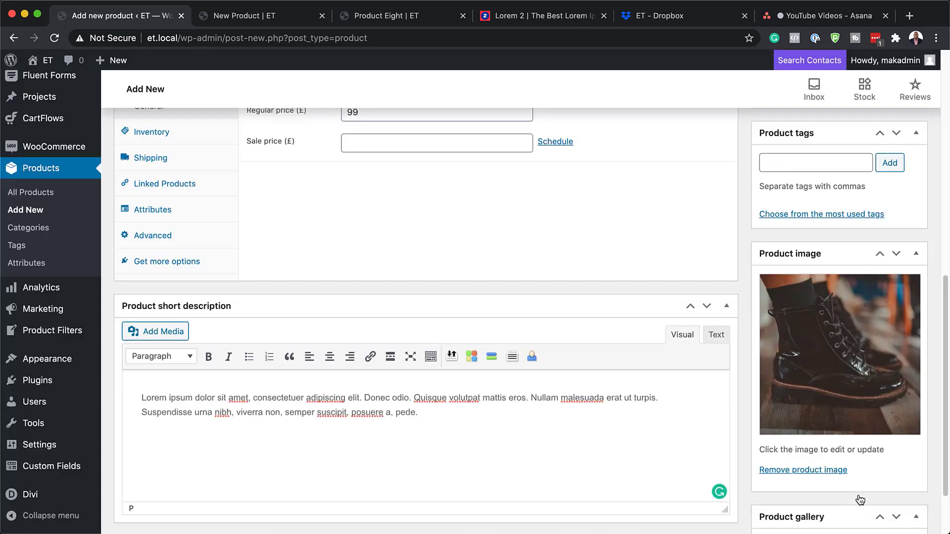
Add the white sneakers, hanging sneaker, multicoloured sneakers and brown skateboard shoes photos to the product gallery and publish the product
{"action": "scroll", "coordinate": [801, 483], "scroll_direction": "down", "scroll_amount": 2}
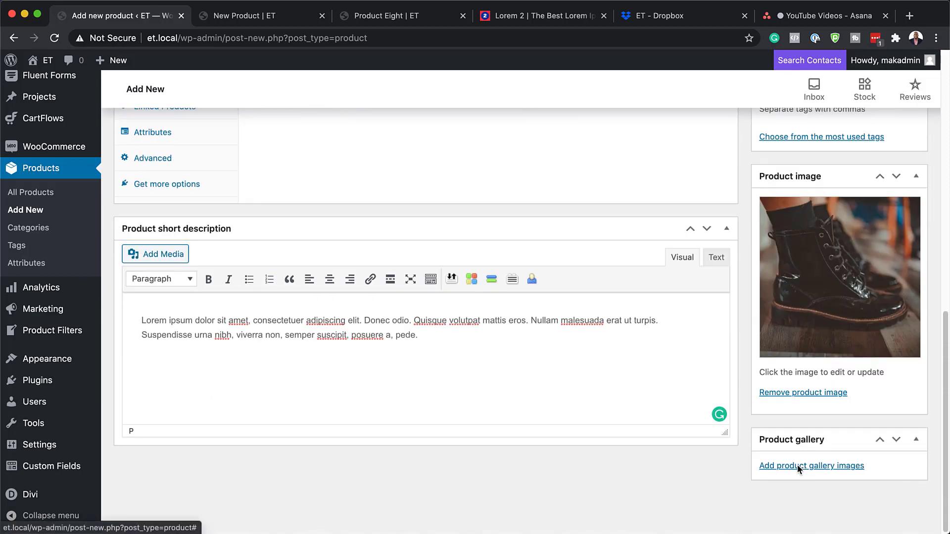
{"action": "left_click", "coordinate": [797, 465]}
{"action": "scroll", "coordinate": [456, 380], "scroll_direction": "down", "scroll_amount": 1}
{"action": "scroll", "coordinate": [456, 380], "scroll_direction": "down", "scroll_amount": 15}
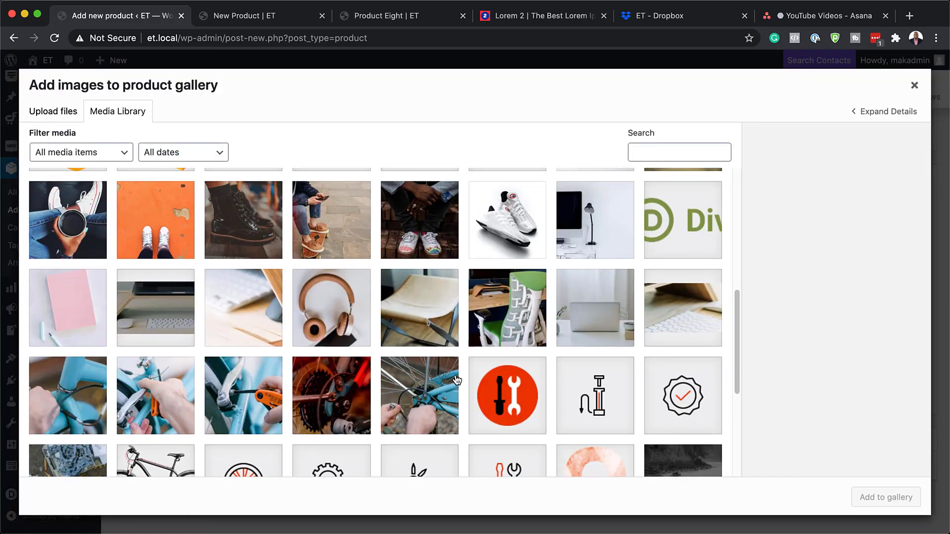
{"action": "scroll", "coordinate": [456, 380], "scroll_direction": "down", "scroll_amount": 15}
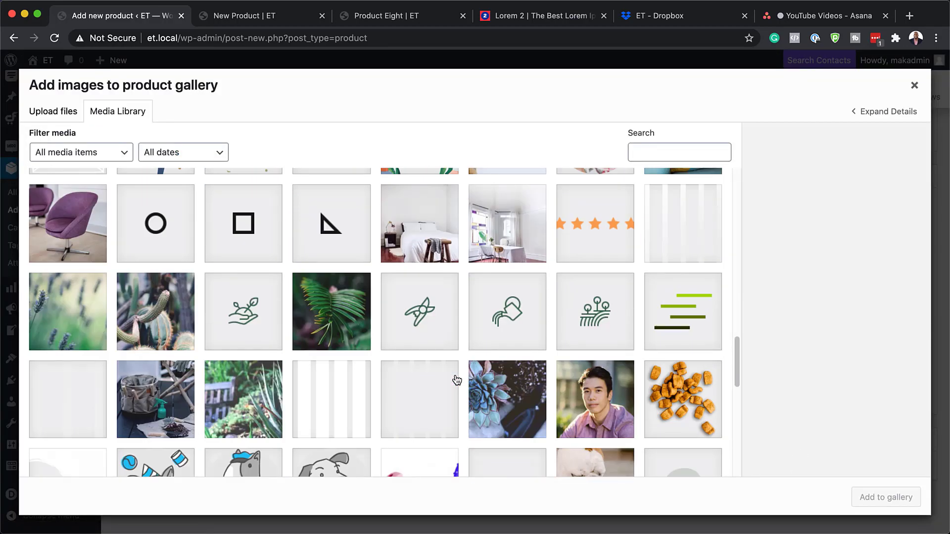
{"action": "scroll", "coordinate": [456, 380], "scroll_direction": "down", "scroll_amount": 10}
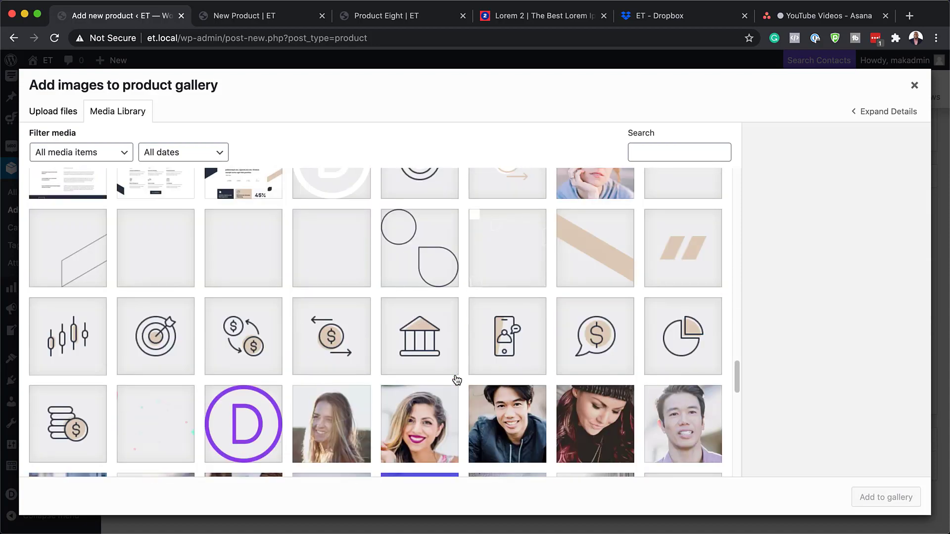
{"action": "scroll", "coordinate": [456, 380], "scroll_direction": "down", "scroll_amount": 20}
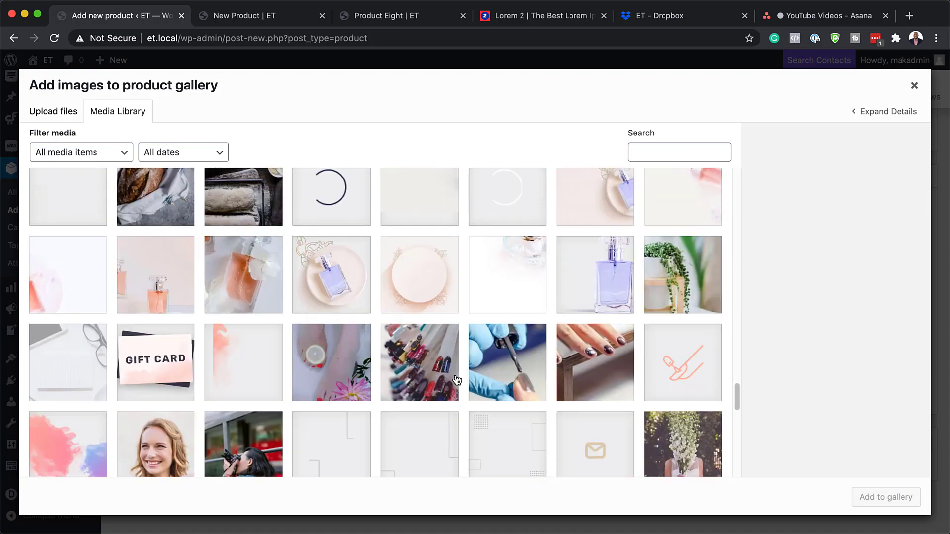
{"action": "scroll", "coordinate": [459, 377], "scroll_direction": "down", "scroll_amount": 20}
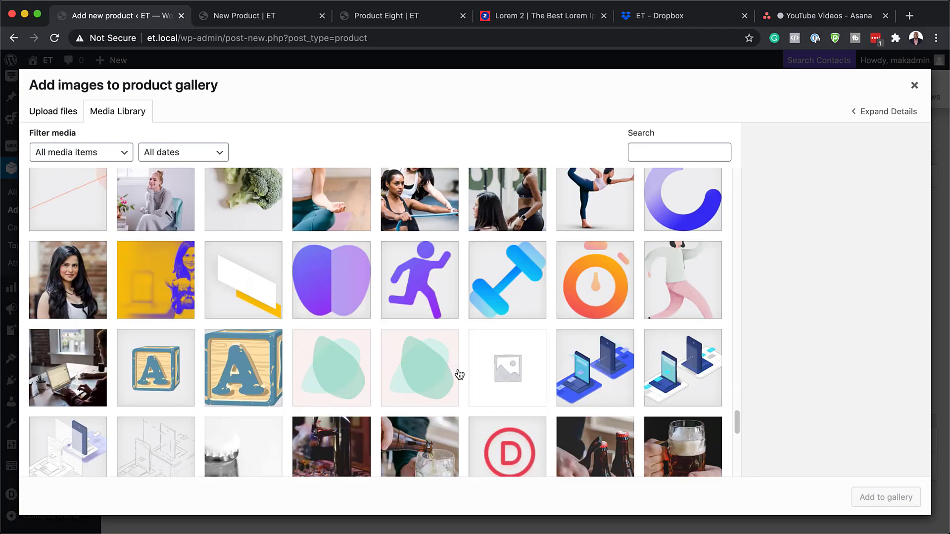
{"action": "scroll", "coordinate": [460, 372], "scroll_direction": "down", "scroll_amount": 1}
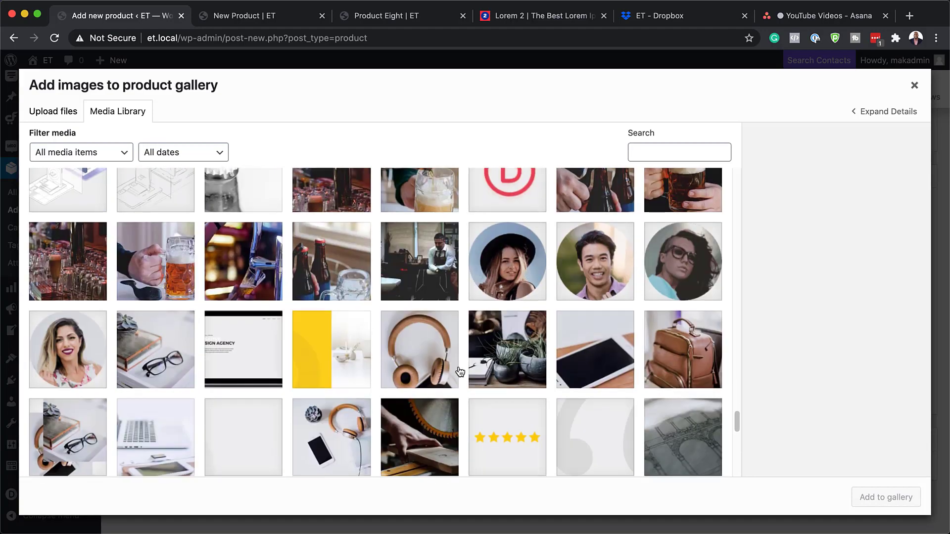
{"action": "scroll", "coordinate": [460, 371], "scroll_direction": "down", "scroll_amount": 20}
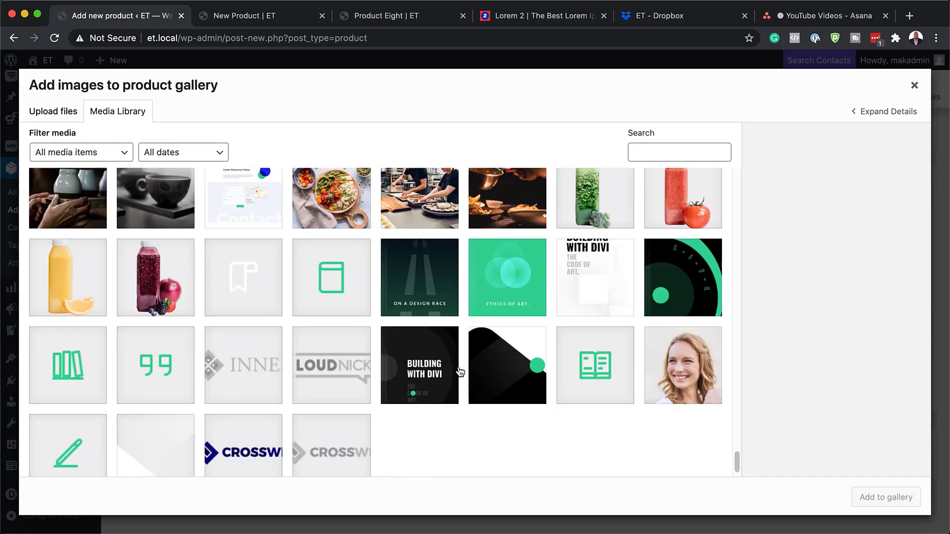
{"action": "scroll", "coordinate": [460, 372], "scroll_direction": "down", "scroll_amount": 1}
{"action": "scroll", "coordinate": [460, 372], "scroll_direction": "up", "scroll_amount": 15}
{"action": "scroll", "coordinate": [459, 372], "scroll_direction": "up", "scroll_amount": 15}
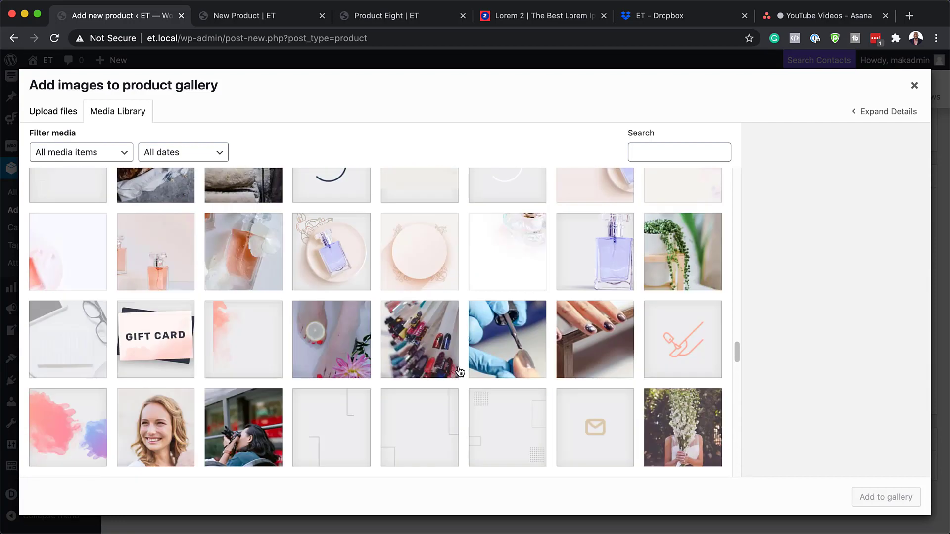
{"action": "scroll", "coordinate": [460, 372], "scroll_direction": "up", "scroll_amount": 10}
{"action": "left_click", "coordinate": [516, 250]}
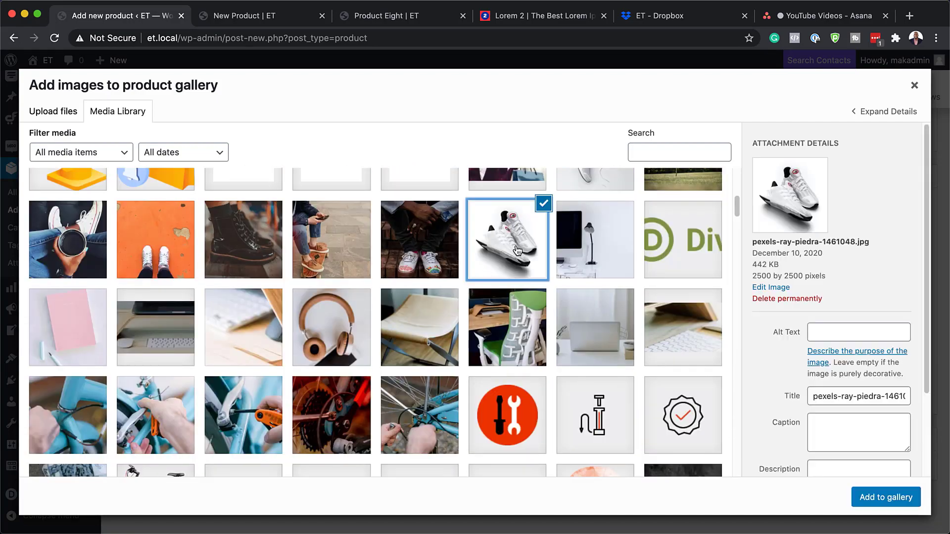
{"action": "left_click", "coordinate": [885, 497]}
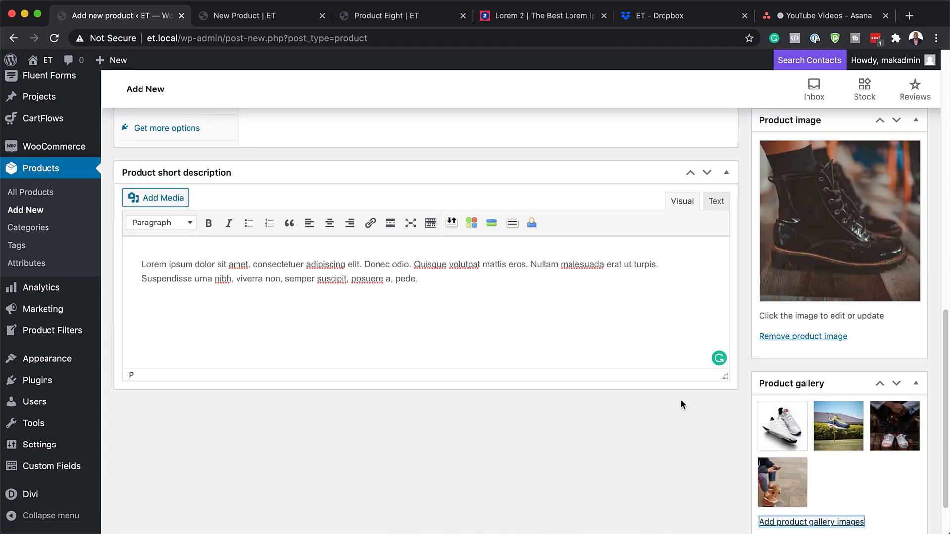
{"action": "scroll", "coordinate": [680, 399], "scroll_direction": "up", "scroll_amount": 10}
{"action": "left_click", "coordinate": [897, 259]}
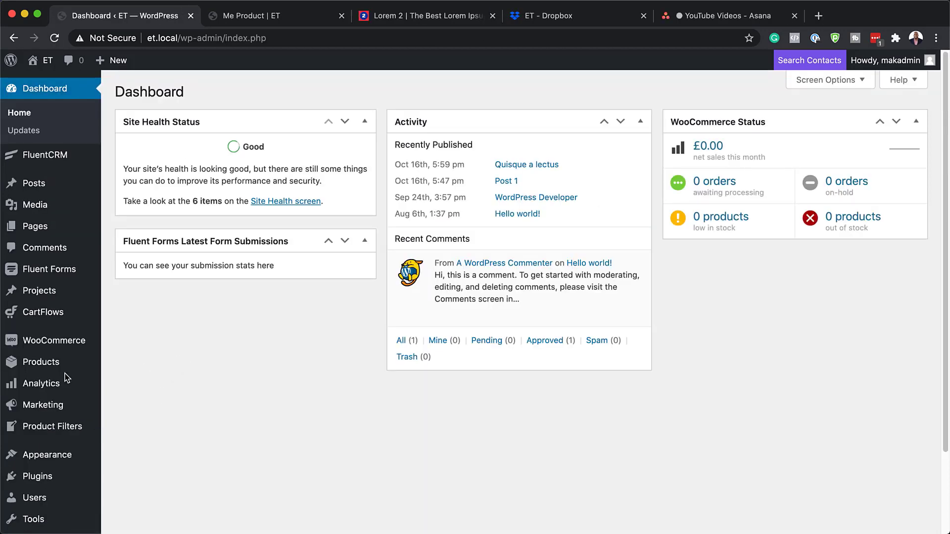
Open the Divi Theme Builder from the WordPress dashboard
{"action": "mouse_move", "coordinate": [58, 375]}
{"action": "scroll", "coordinate": [58, 375], "scroll_direction": "down", "scroll_amount": 1}
{"action": "scroll", "coordinate": [58, 375], "scroll_direction": "down", "scroll_amount": 3}
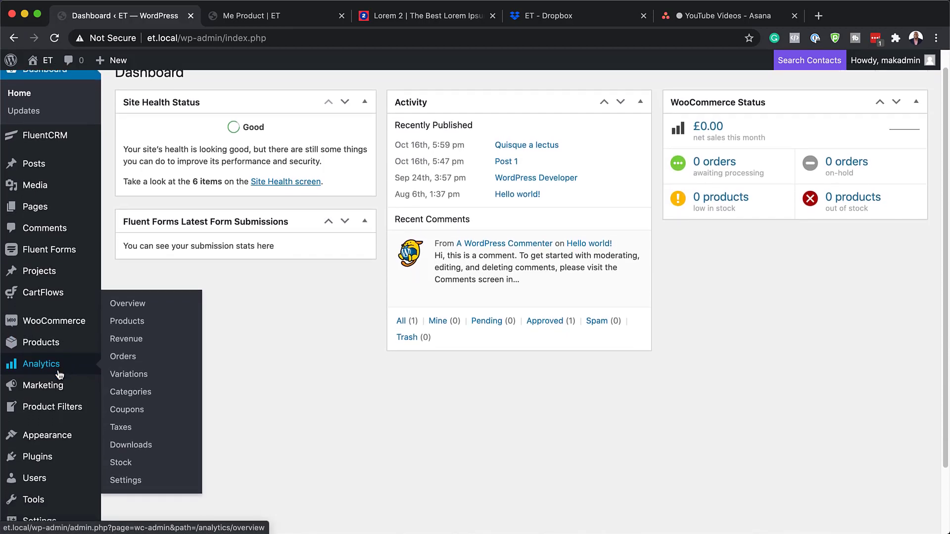
{"action": "mouse_move", "coordinate": [64, 503]}
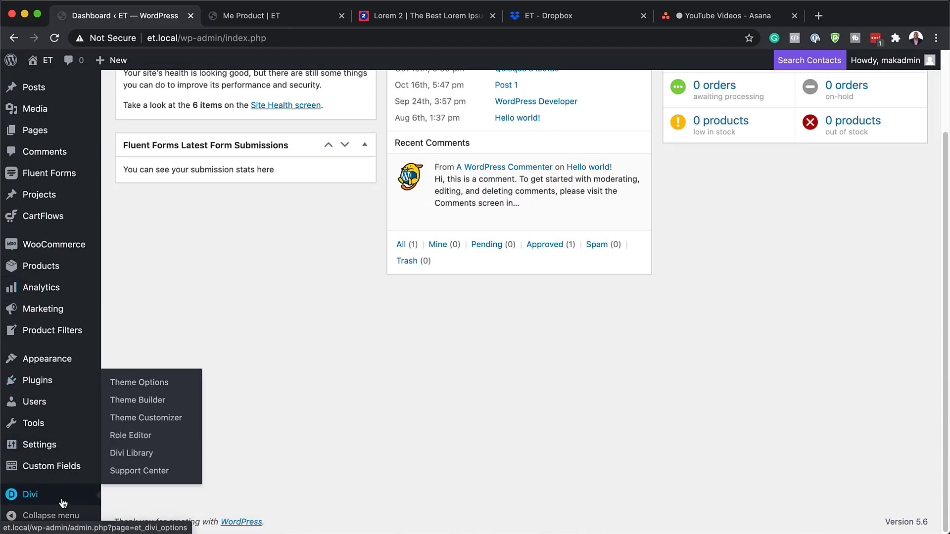
{"action": "left_click", "coordinate": [138, 400]}
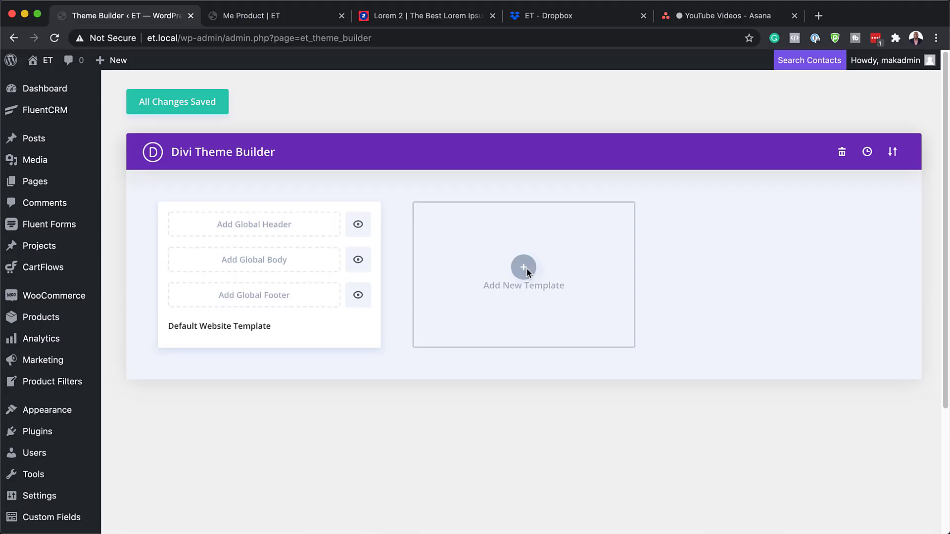
Create a new theme builder template assigned to All Products
{"action": "left_click", "coordinate": [526, 270]}
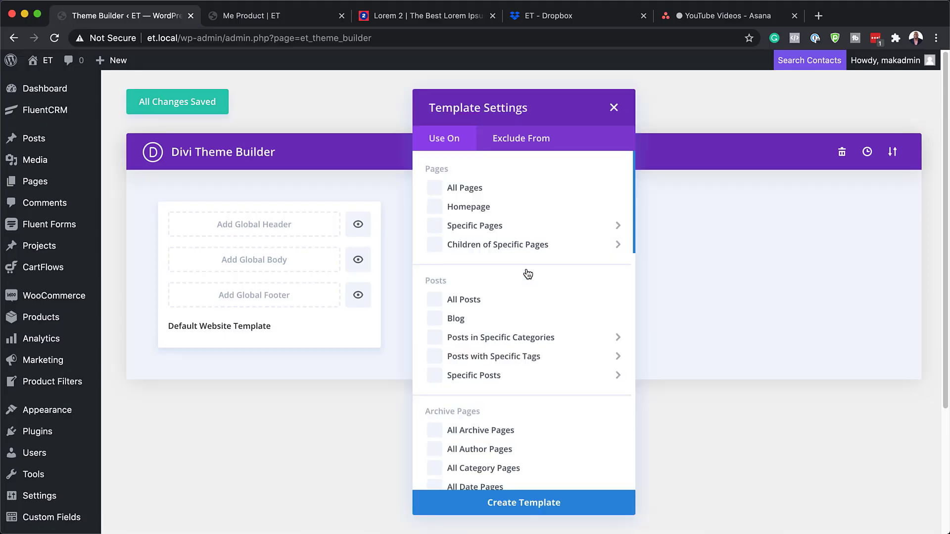
{"action": "mouse_move", "coordinate": [546, 346]}
{"action": "scroll", "coordinate": [547, 350], "scroll_direction": "down", "scroll_amount": 2}
{"action": "scroll", "coordinate": [548, 350], "scroll_direction": "down", "scroll_amount": 5}
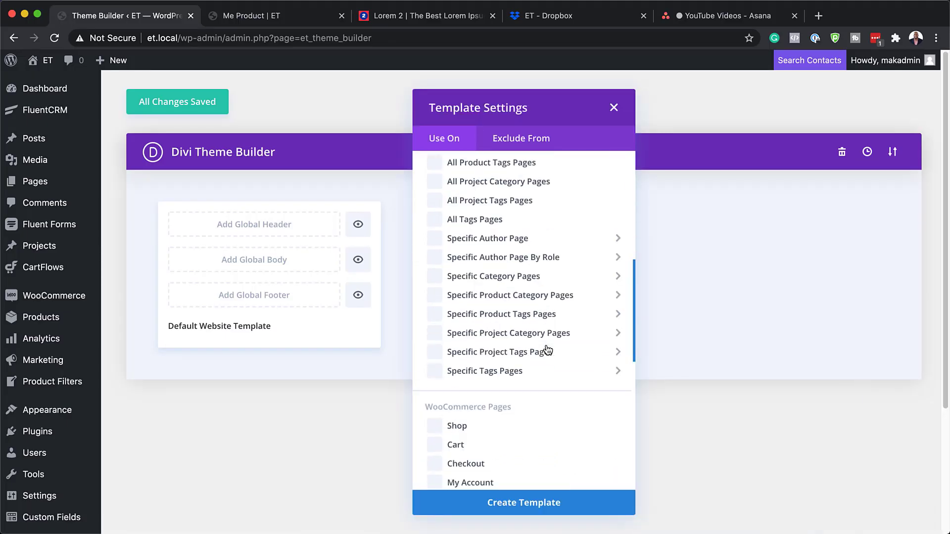
{"action": "scroll", "coordinate": [548, 350], "scroll_direction": "down", "scroll_amount": 4}
{"action": "scroll", "coordinate": [547, 349], "scroll_direction": "down", "scroll_amount": 2}
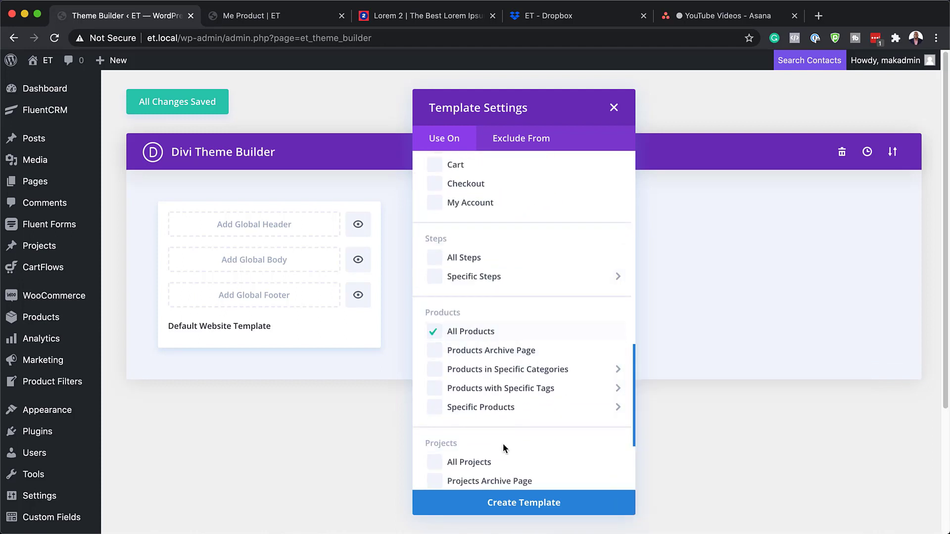
{"action": "left_click", "coordinate": [531, 504]}
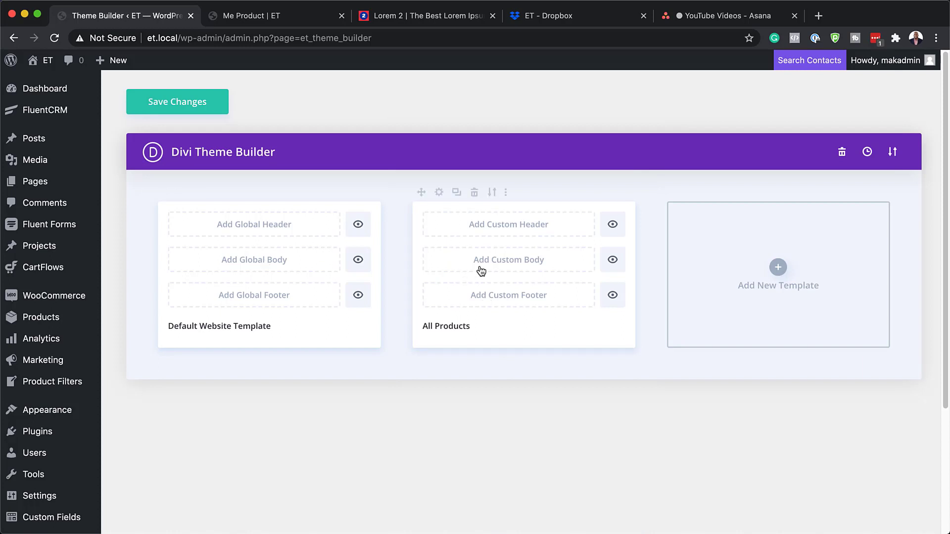
Start a custom body for the All Products template from scratch and dismiss the row selection
{"action": "left_click", "coordinate": [504, 266]}
{"action": "left_click", "coordinate": [505, 267]}
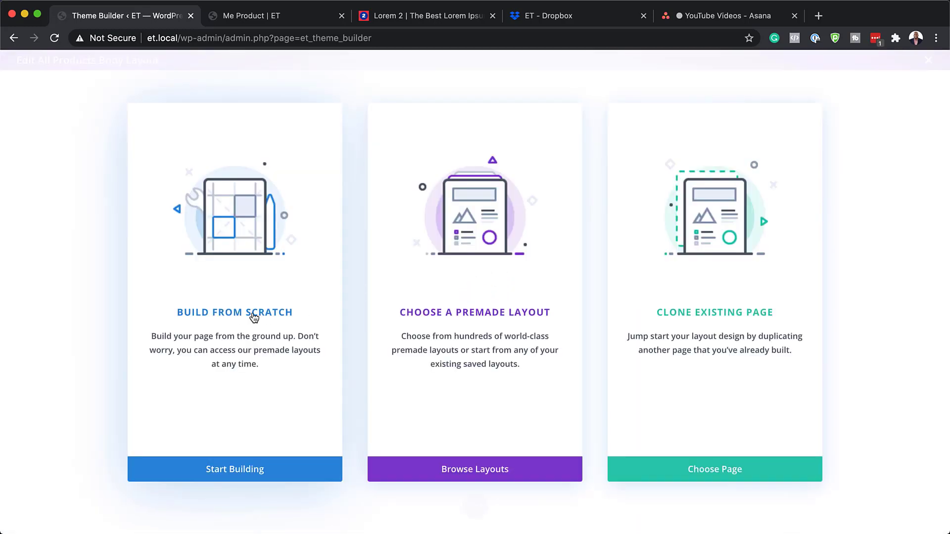
{"action": "left_click", "coordinate": [253, 317]}
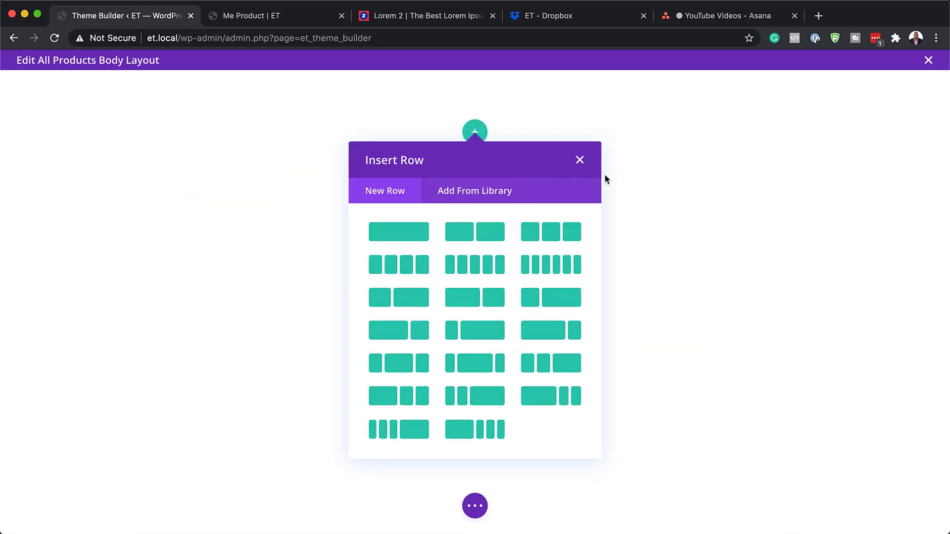
{"action": "left_click", "coordinate": [580, 160]}
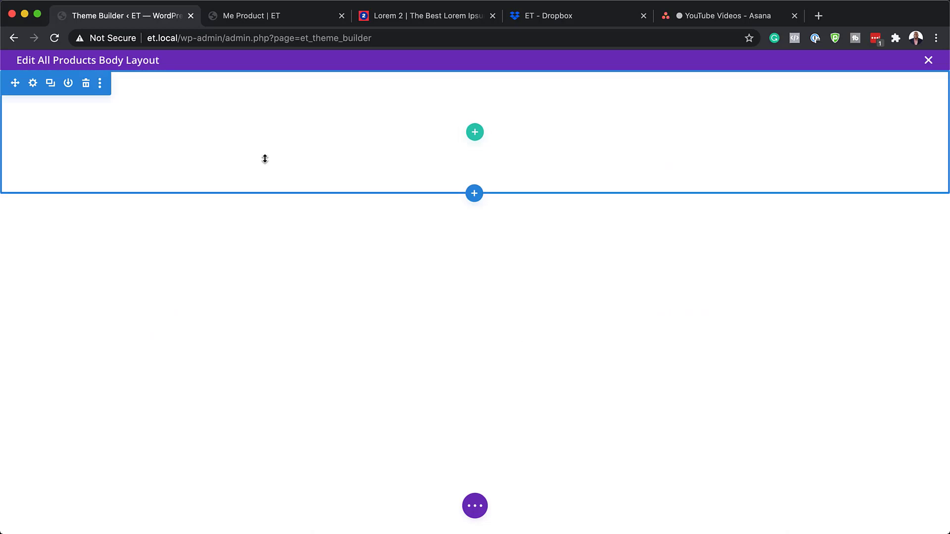
Set the empty section's background colour to white (#ffffff)
{"action": "left_click", "coordinate": [34, 84]}
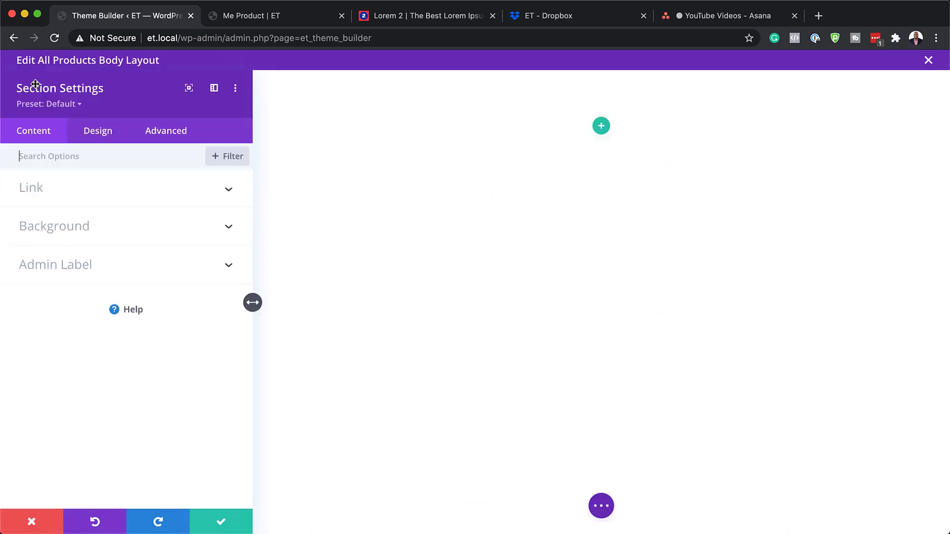
{"action": "left_click", "coordinate": [53, 228]}
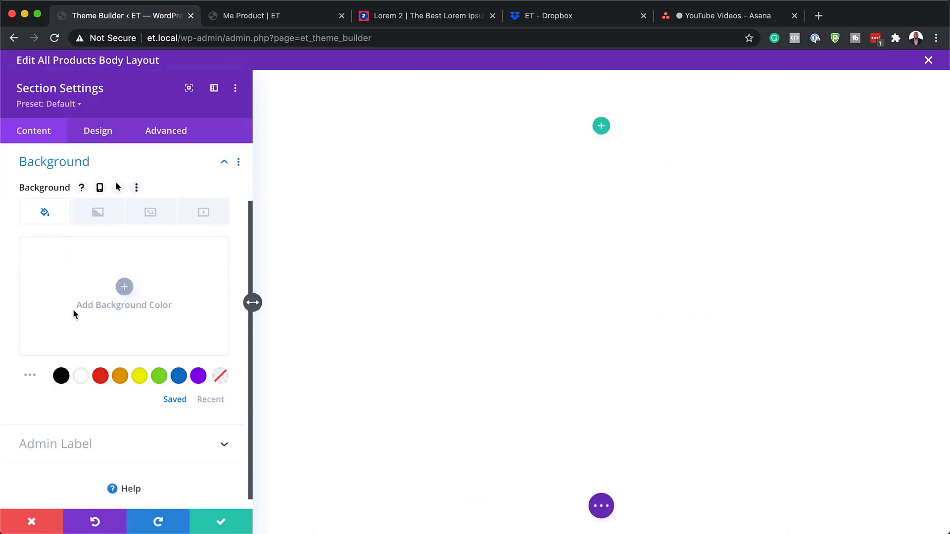
{"action": "left_click", "coordinate": [81, 377]}
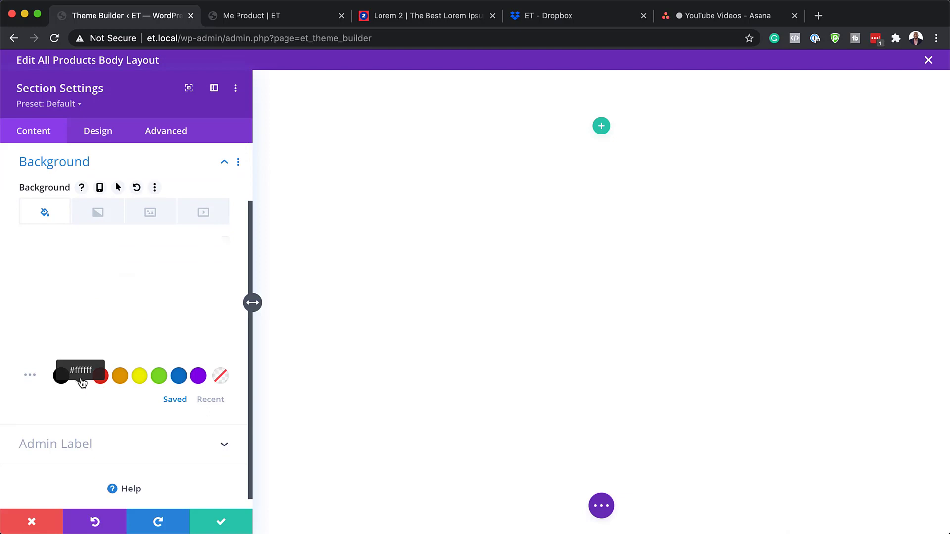
Set the section's top and bottom padding to 0px, linked together, and save the section settings
{"action": "left_click", "coordinate": [108, 135]}
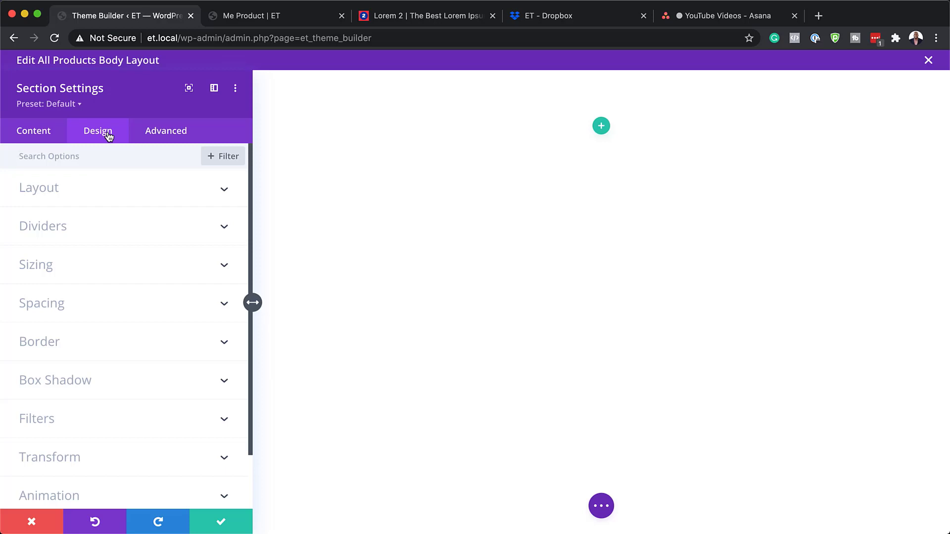
{"action": "left_click", "coordinate": [59, 304]}
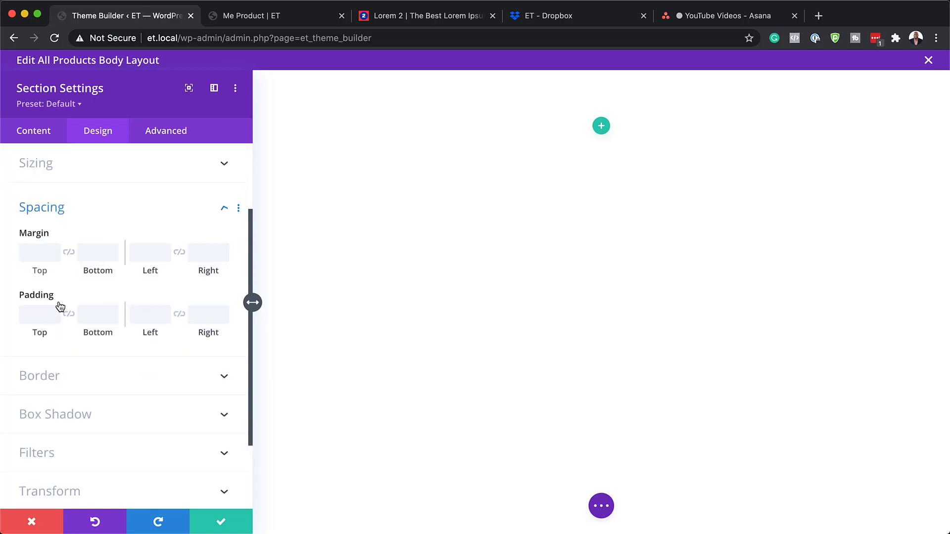
{"action": "left_click", "coordinate": [43, 271]}
{"action": "type", "text": "0"}
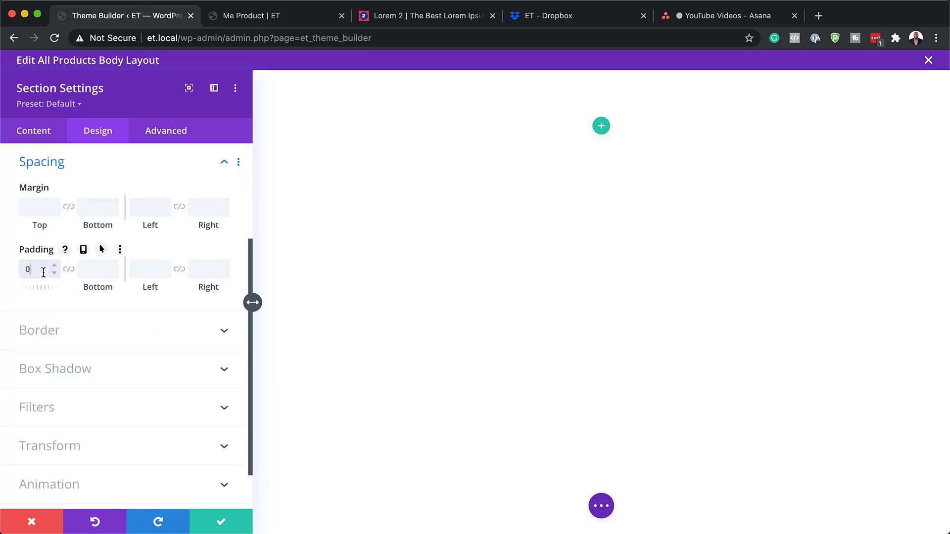
{"action": "type", "text": "px"}
{"action": "left_click", "coordinate": [69, 269]}
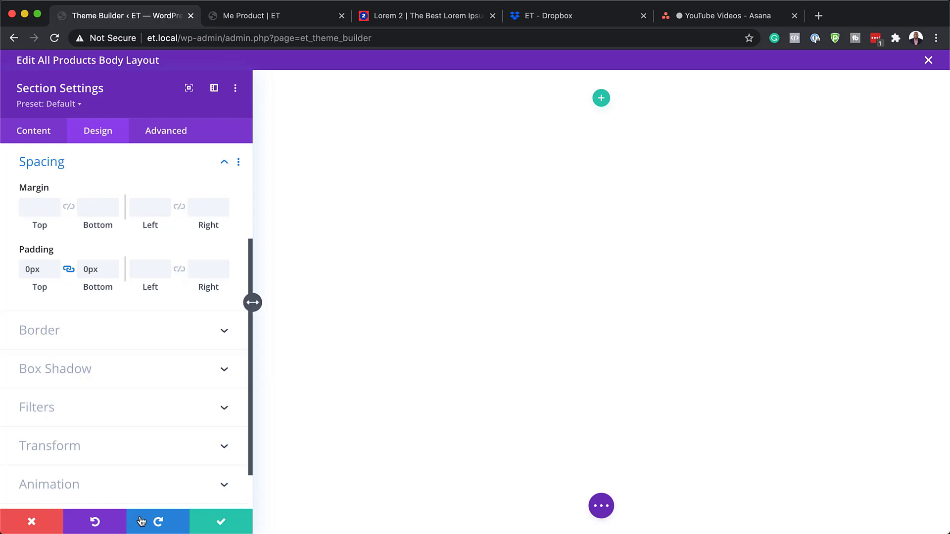
{"action": "left_click", "coordinate": [222, 522]}
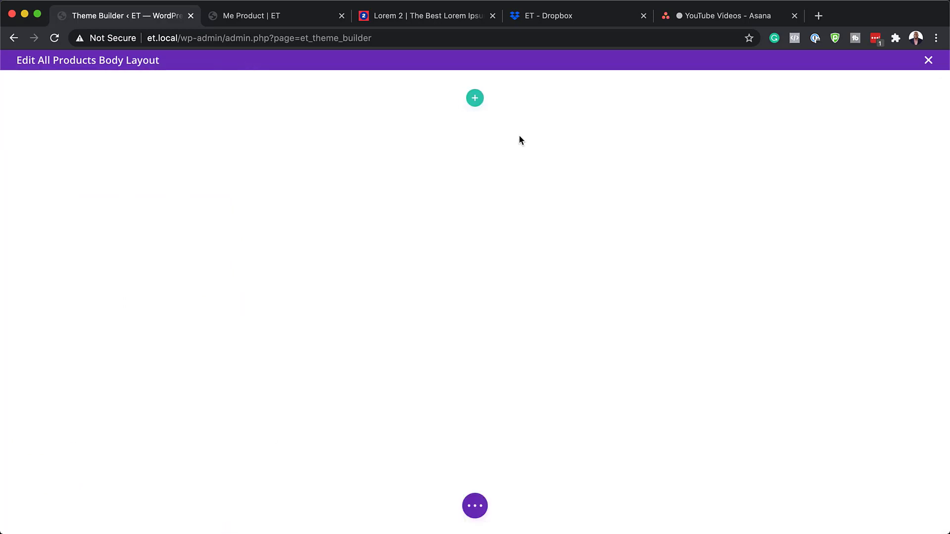
Insert a two-column row with a three-fifths and two-fifths split, without adding a module
{"action": "left_click", "coordinate": [475, 99]}
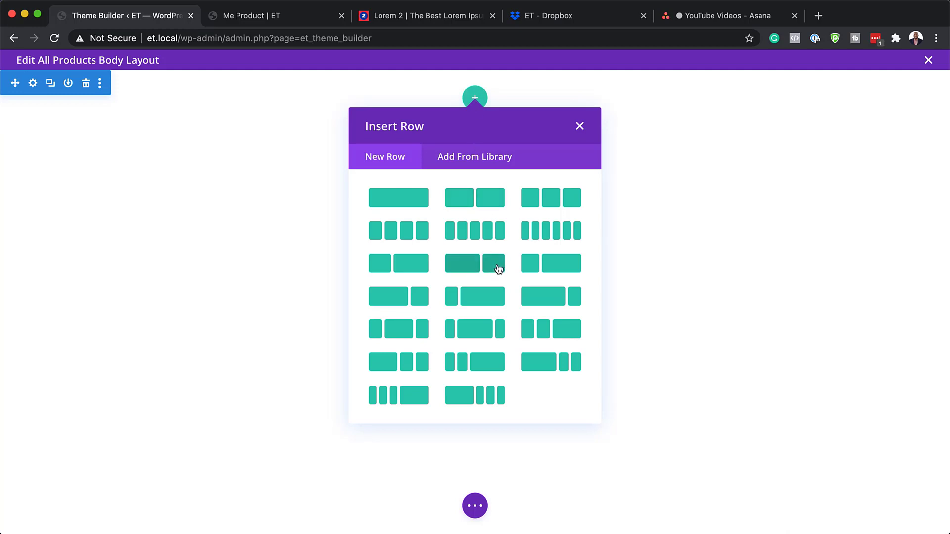
{"action": "left_click", "coordinate": [495, 266]}
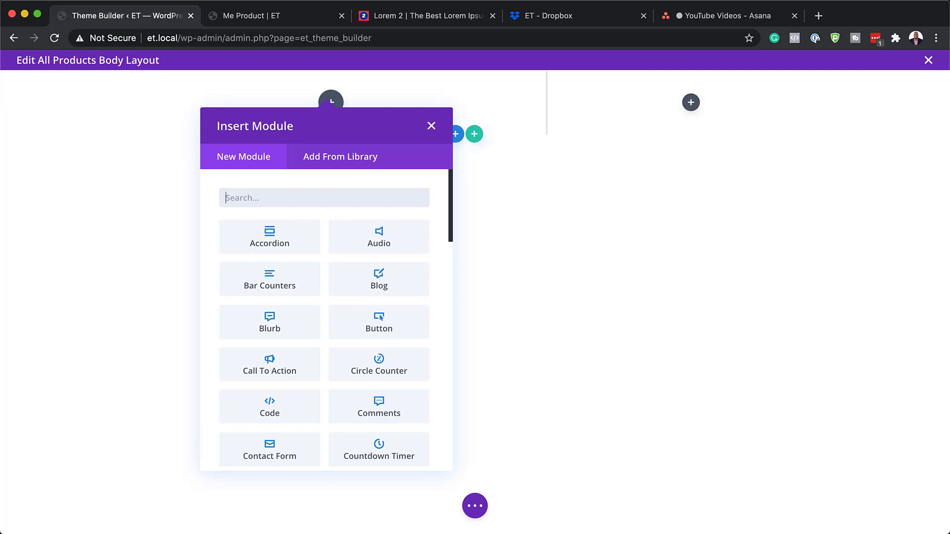
{"action": "left_click", "coordinate": [431, 126]}
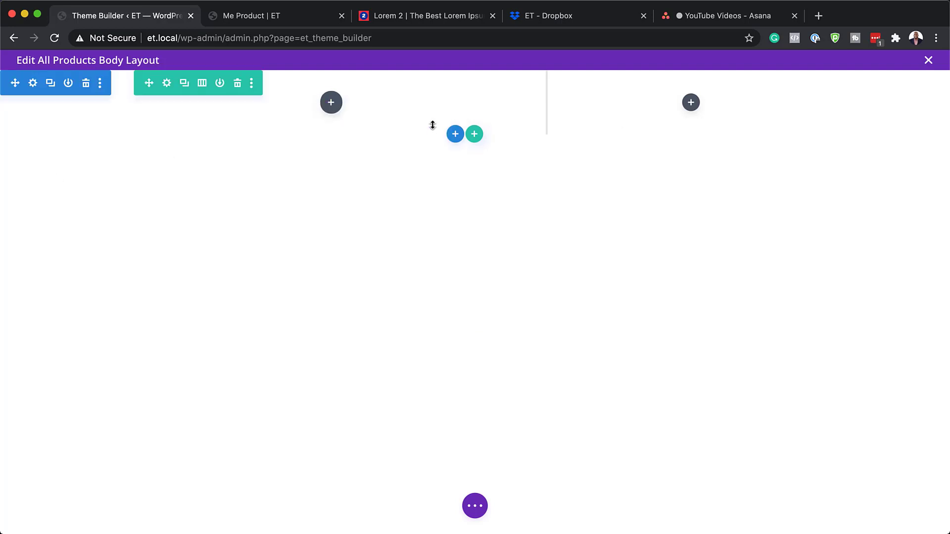
Enable a custom gutter width of 1 for the row and equalize its column heights
{"action": "left_click", "coordinate": [167, 87]}
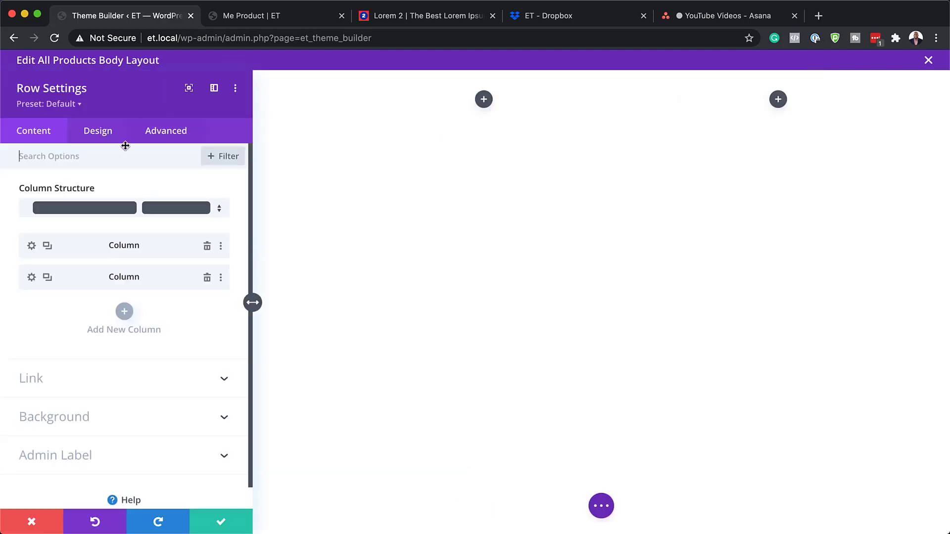
{"action": "left_click", "coordinate": [102, 138]}
{"action": "left_click", "coordinate": [75, 185]}
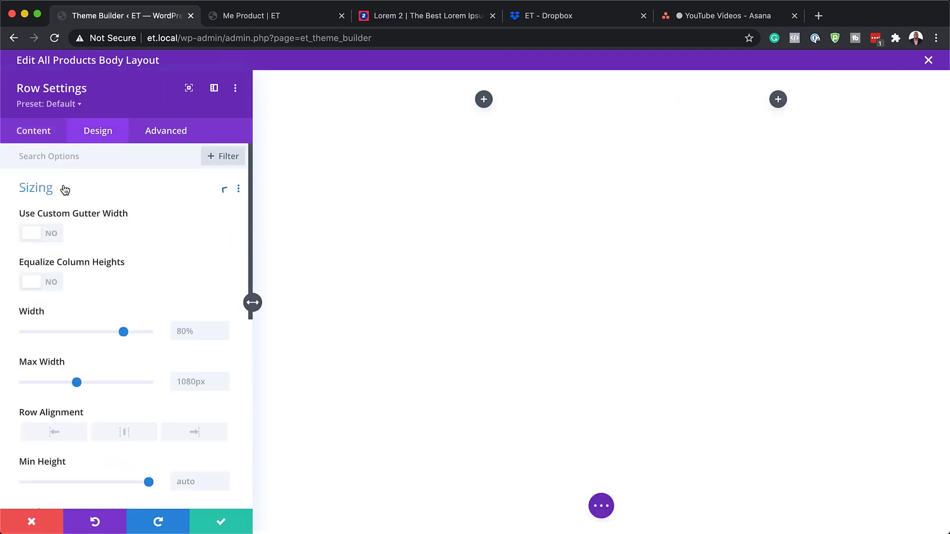
{"action": "left_click", "coordinate": [54, 240]}
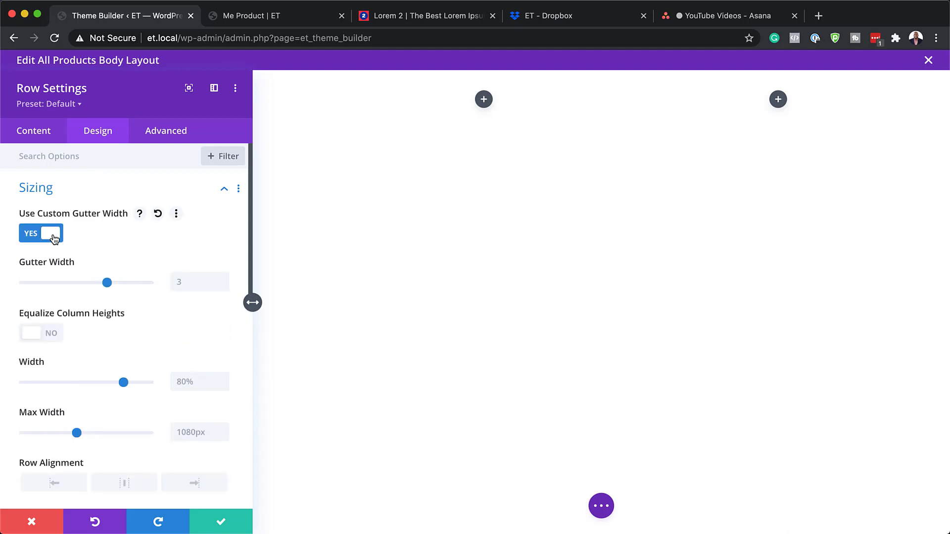
{"action": "left_click_drag", "start_coordinate": [106, 283], "coordinate": [6, 284]}
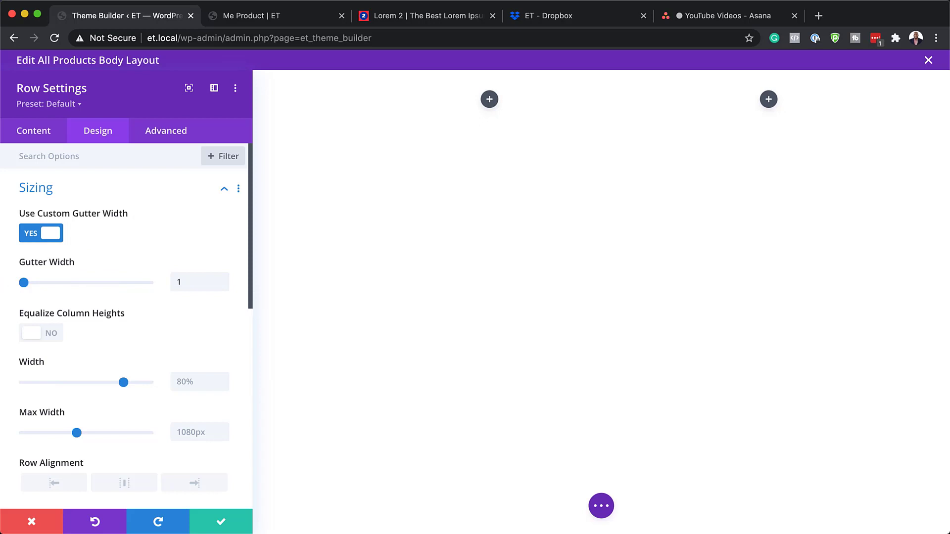
{"action": "left_click", "coordinate": [50, 339]}
Set the row's width to 95% and max width to 2560px, and align the row to the centre
{"action": "scroll", "coordinate": [179, 388], "scroll_direction": "down", "scroll_amount": 1}
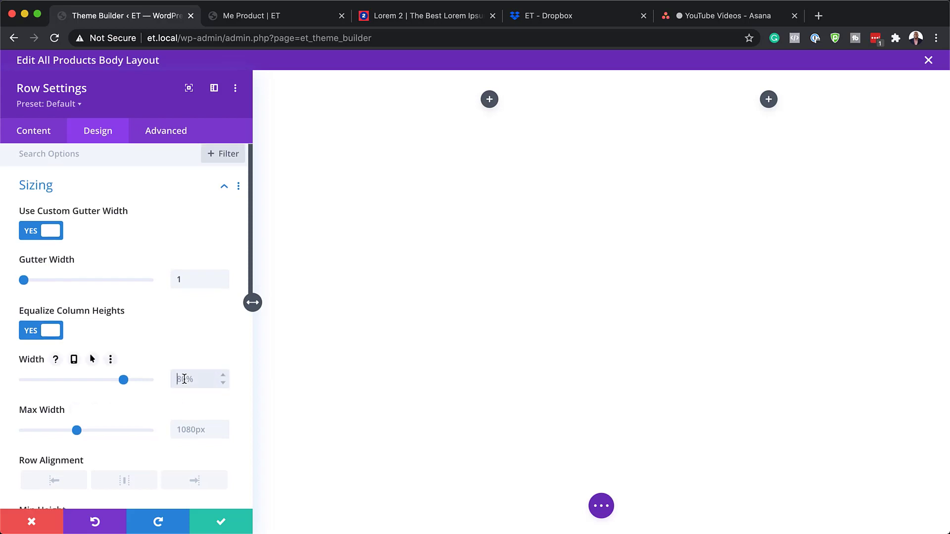
{"action": "type", "text": "95%"}
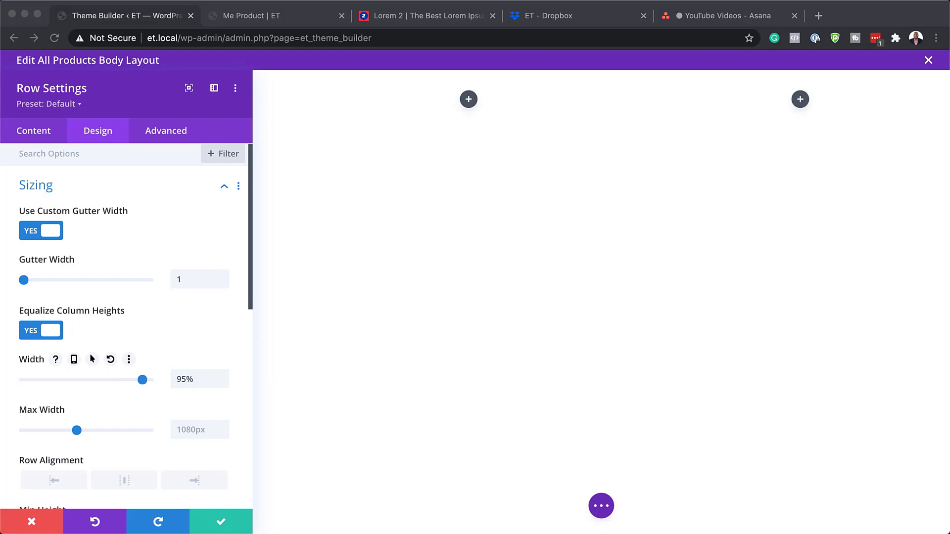
{"action": "left_click", "coordinate": [214, 322]}
{"action": "type", "text": "2560px"}
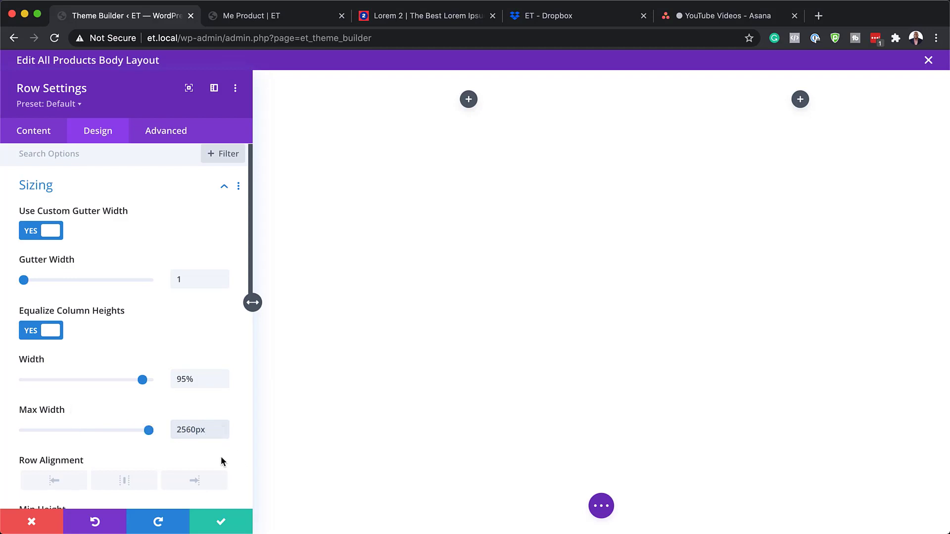
{"action": "scroll", "coordinate": [121, 377], "scroll_direction": "down", "scroll_amount": 2}
{"action": "left_click", "coordinate": [124, 426]}
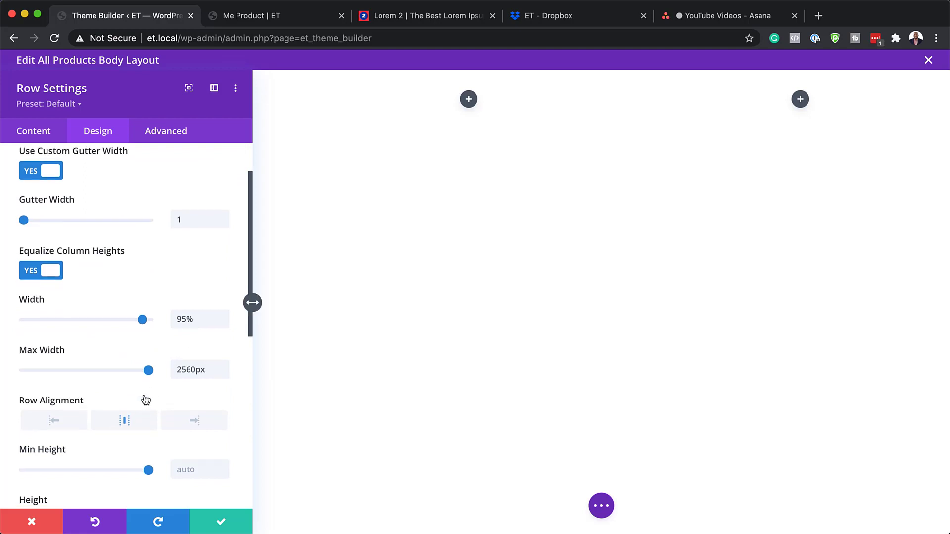
Set the row's desktop top and bottom padding to 100px, linked together
{"action": "scroll", "coordinate": [144, 395], "scroll_direction": "down", "scroll_amount": 10}
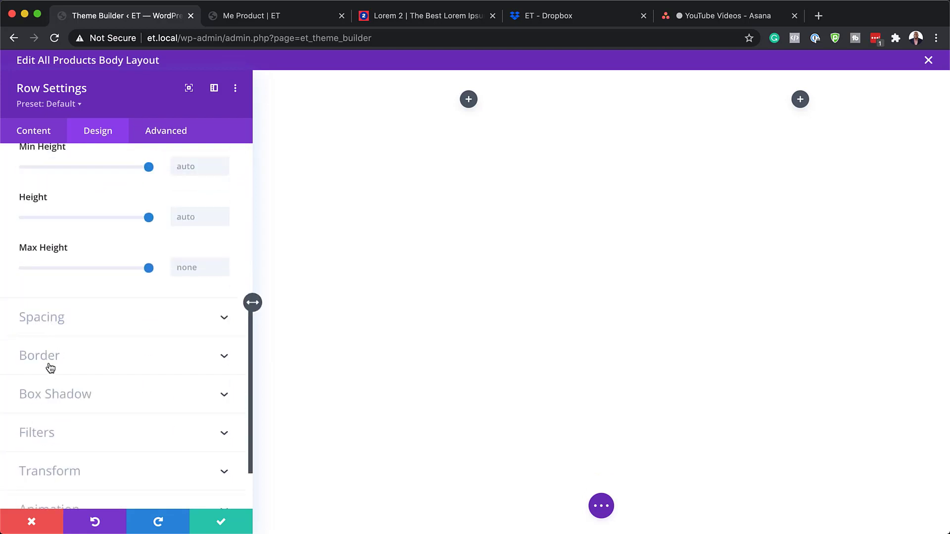
{"action": "left_click", "coordinate": [59, 322]}
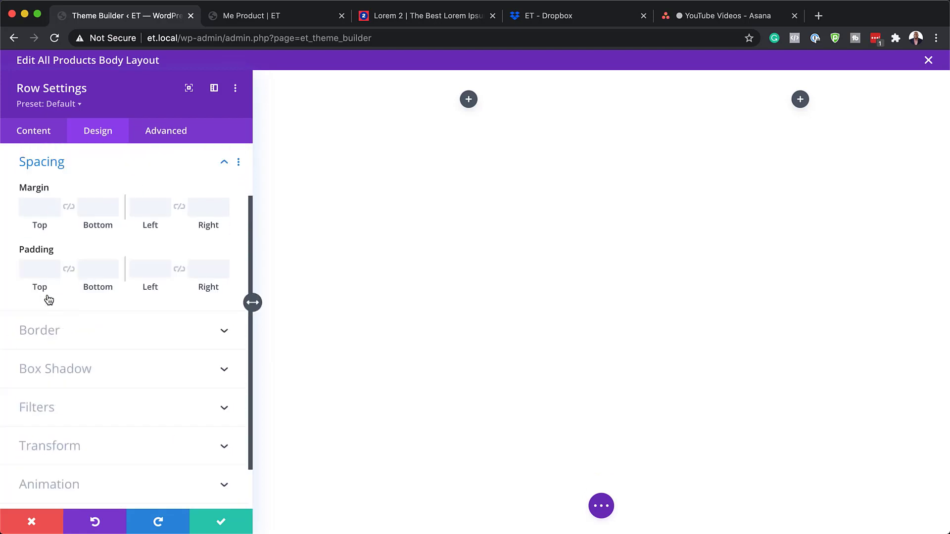
{"action": "left_click", "coordinate": [42, 267]}
{"action": "type", "text": "100px"}
{"action": "left_click", "coordinate": [70, 269]}
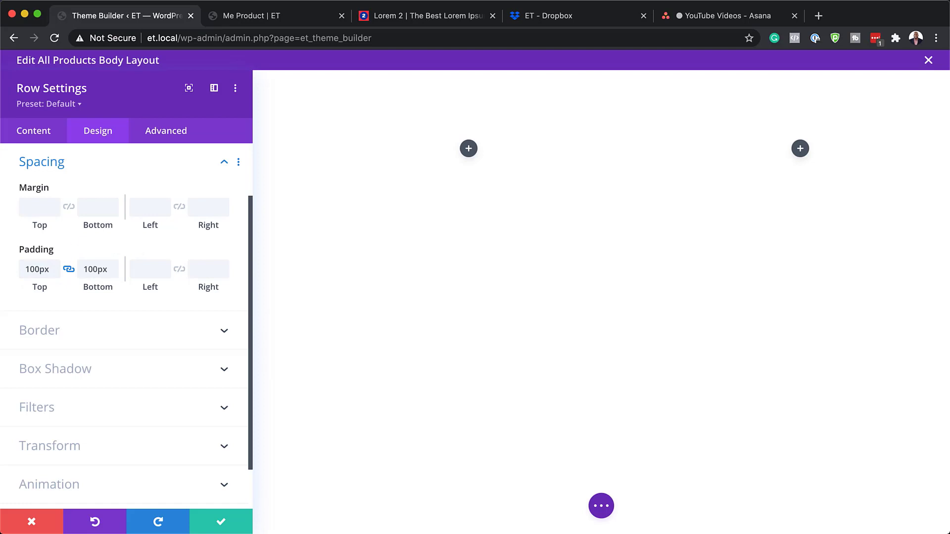
Enable responsive values for the row's padding and set the tablet top and bottom padding to 100px, linked together
{"action": "left_click", "coordinate": [83, 252]}
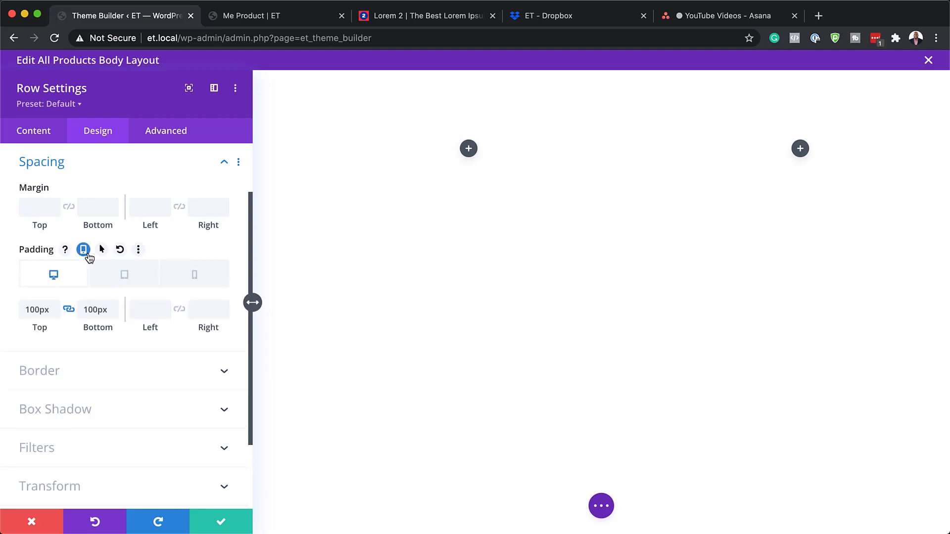
{"action": "left_click", "coordinate": [127, 275]}
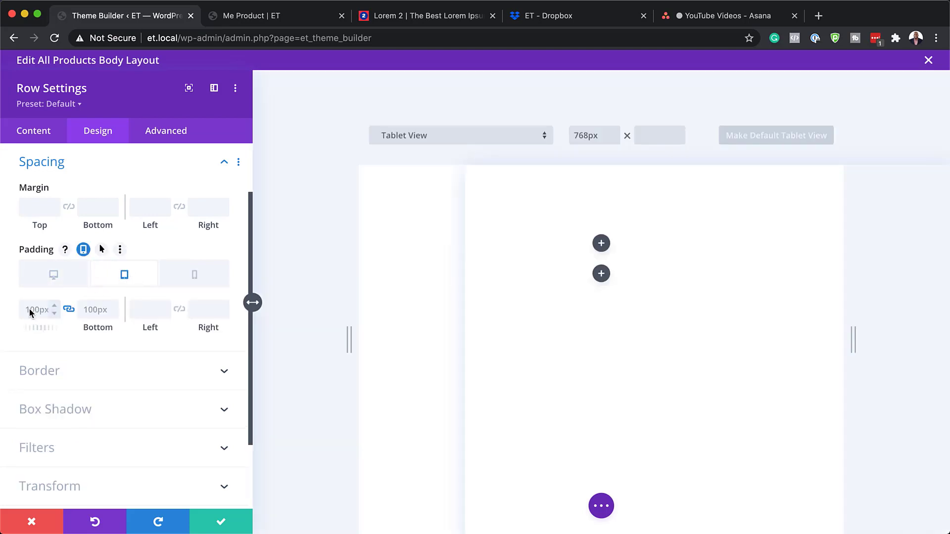
{"action": "type", "text": "100"}
{"action": "left_click", "coordinate": [72, 313]}
{"action": "left_click", "coordinate": [193, 276]}
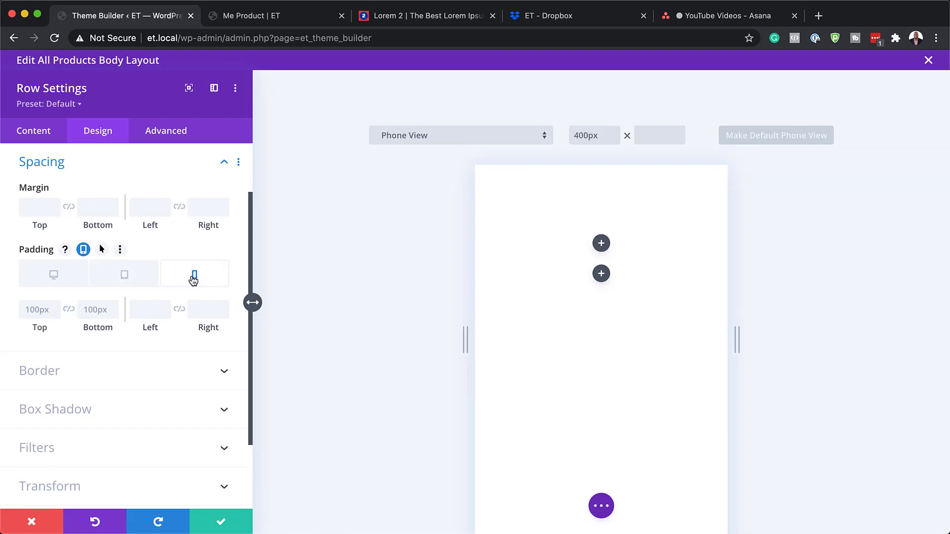
Clear the row's desktop top and bottom padding and check the phone padding
{"action": "left_click", "coordinate": [58, 280]}
{"action": "double_click", "coordinate": [47, 311]}
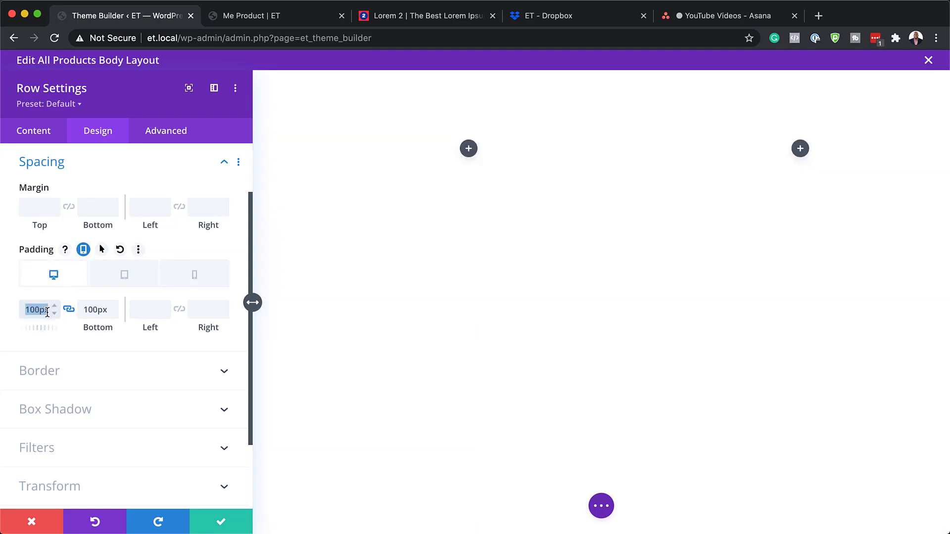
{"action": "key", "text": "BackSpace"}
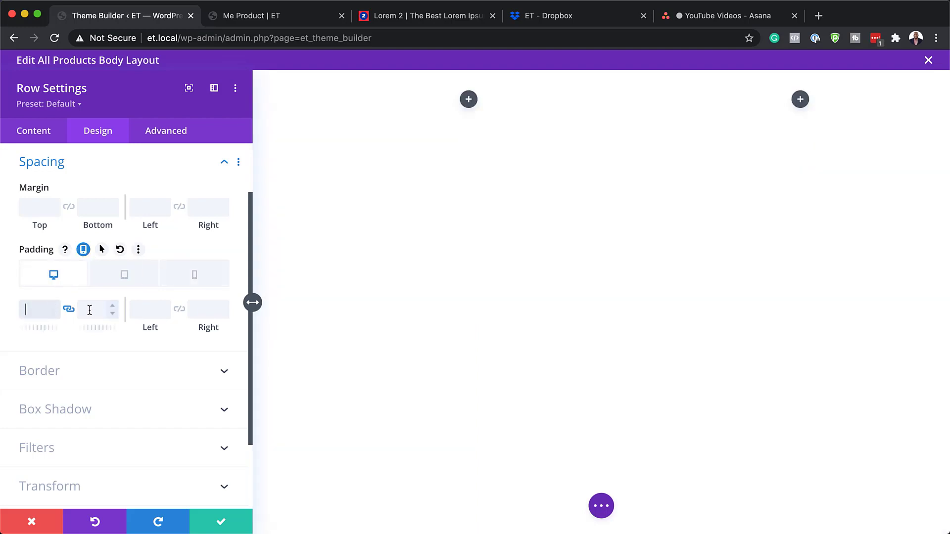
{"action": "left_click", "coordinate": [213, 276]}
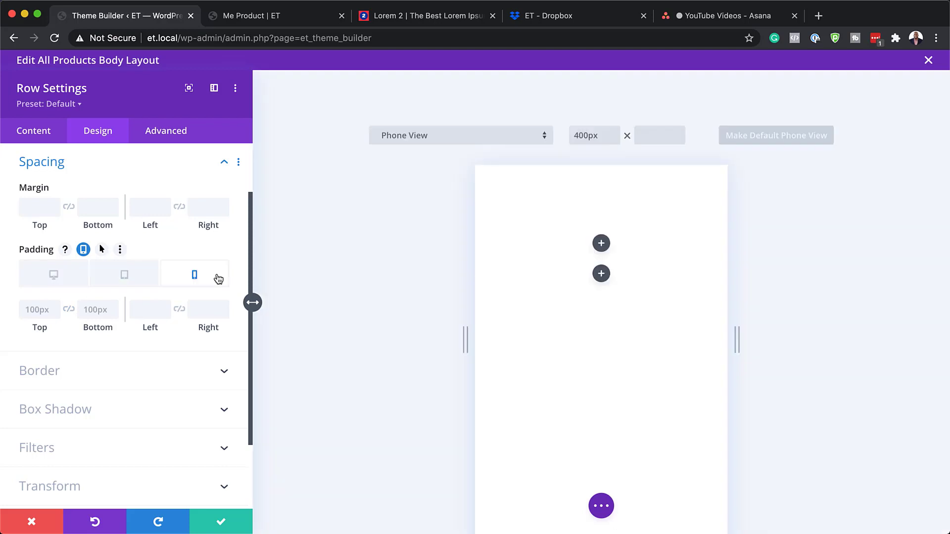
{"action": "left_click", "coordinate": [47, 277]}
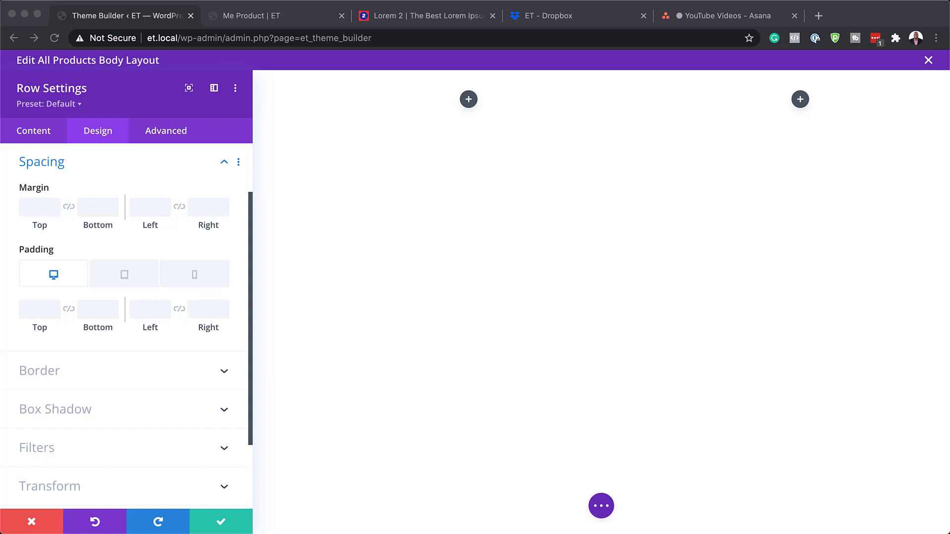
Add the custom CSS "display: flex; align-items: center;" to the row's main element
{"action": "left_click", "coordinate": [160, 138]}
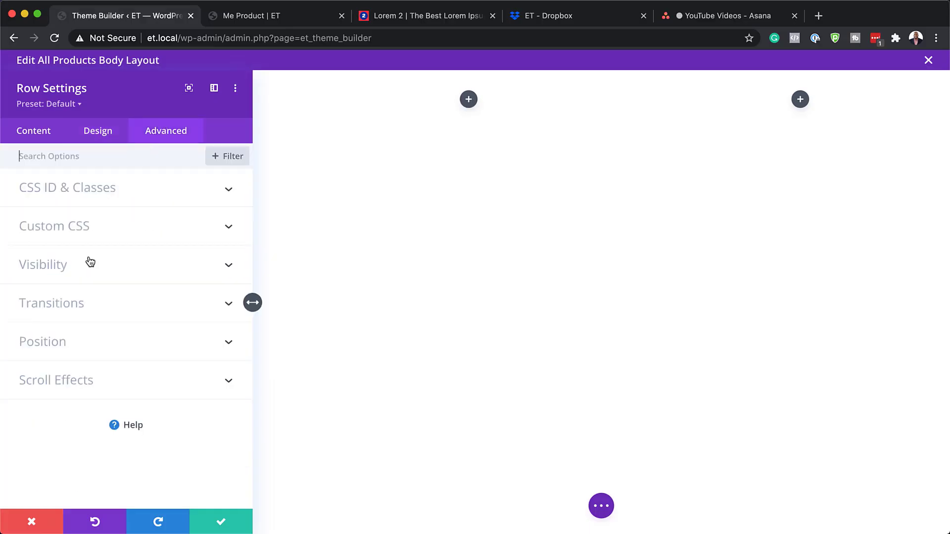
{"action": "left_click", "coordinate": [84, 233]}
{"action": "left_click", "coordinate": [53, 329]}
{"action": "type", "text": "display: flex; align-items: center;"}
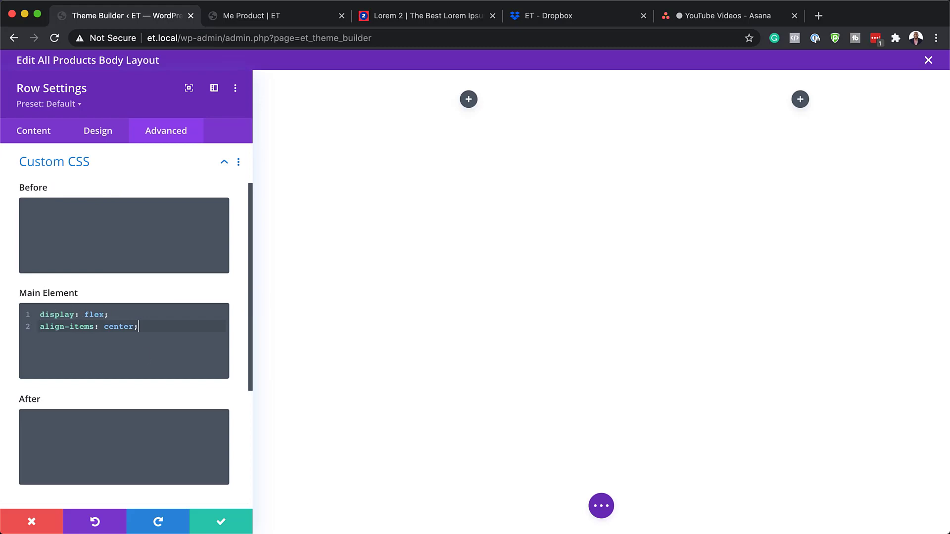
{"action": "key", "text": "super+Tab"}
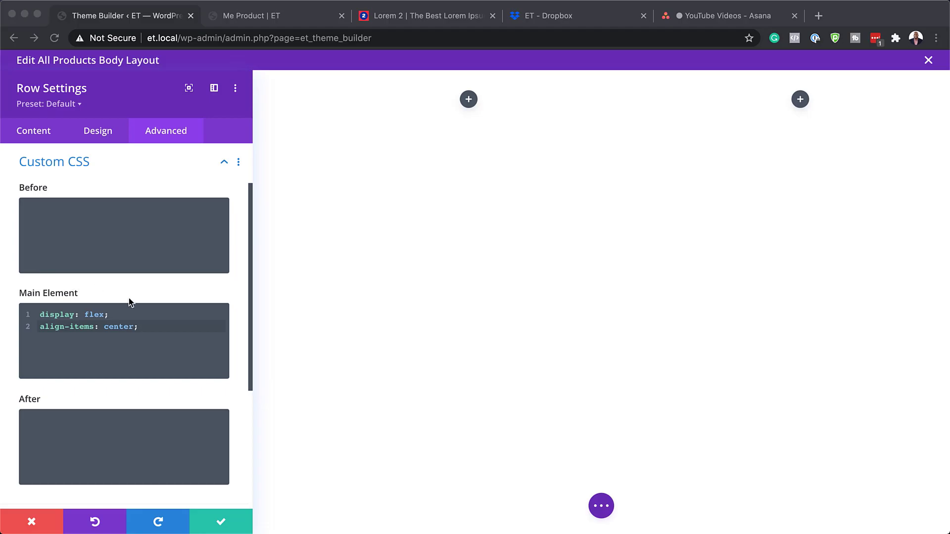
{"action": "key", "text": "super+Tab"}
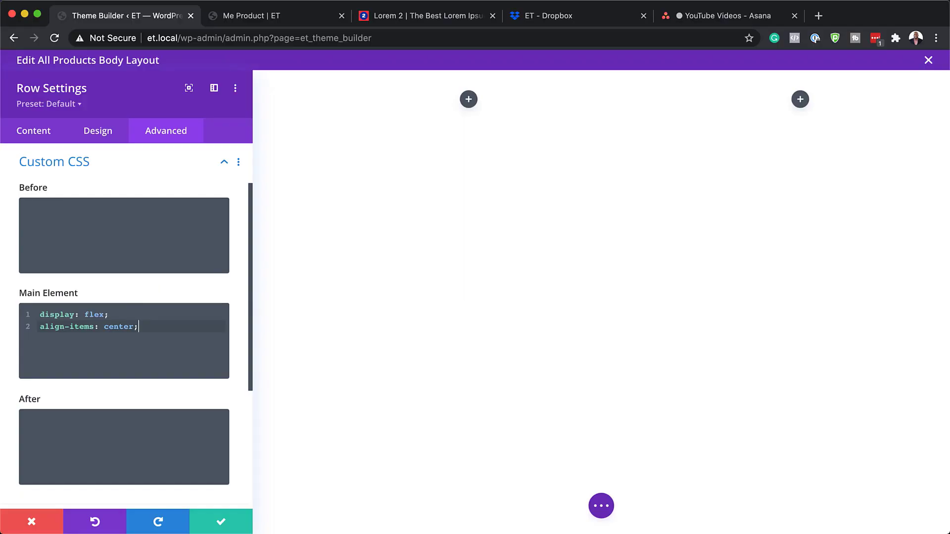
Enable responsive values for the row's main element CSS and set the tablet CSS to "display: block;"
{"action": "left_click", "coordinate": [108, 293]}
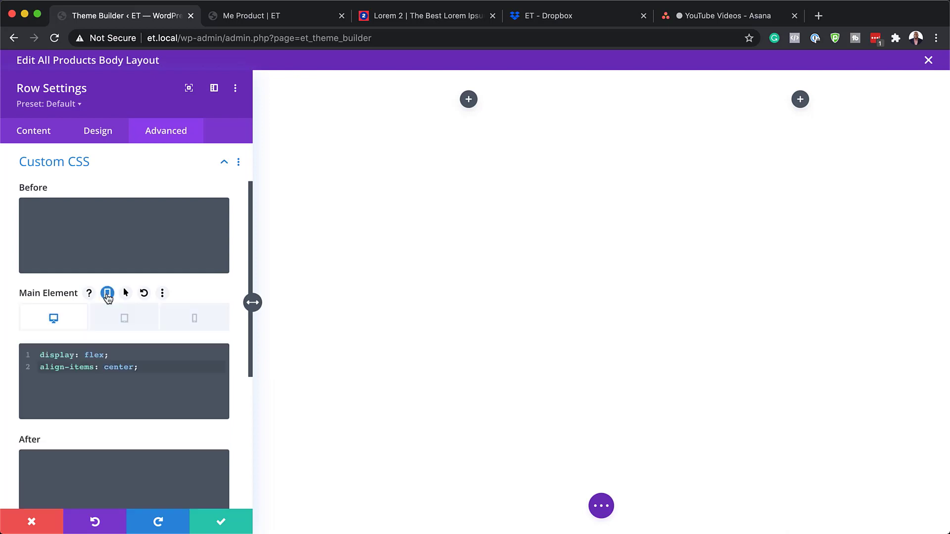
{"action": "left_click", "coordinate": [127, 319]}
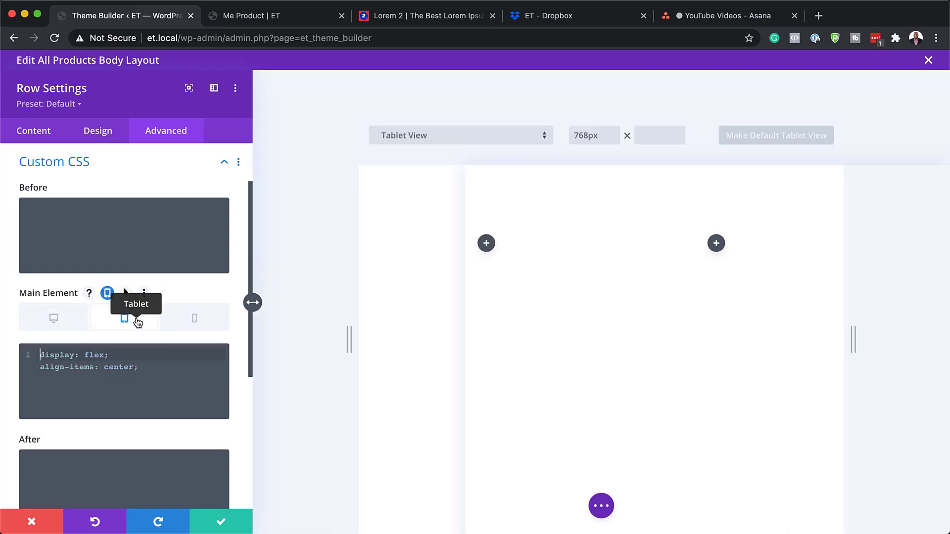
{"action": "type", "text": "display: block;"}
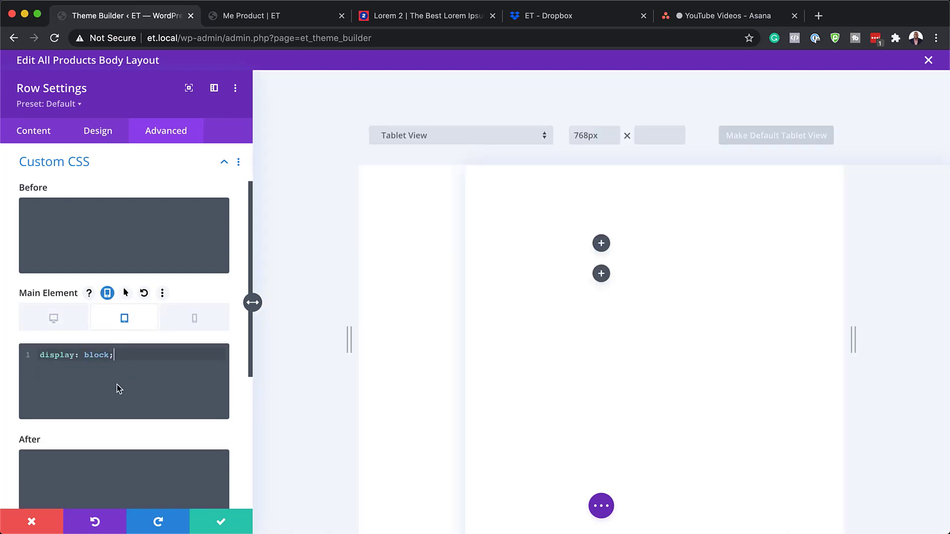
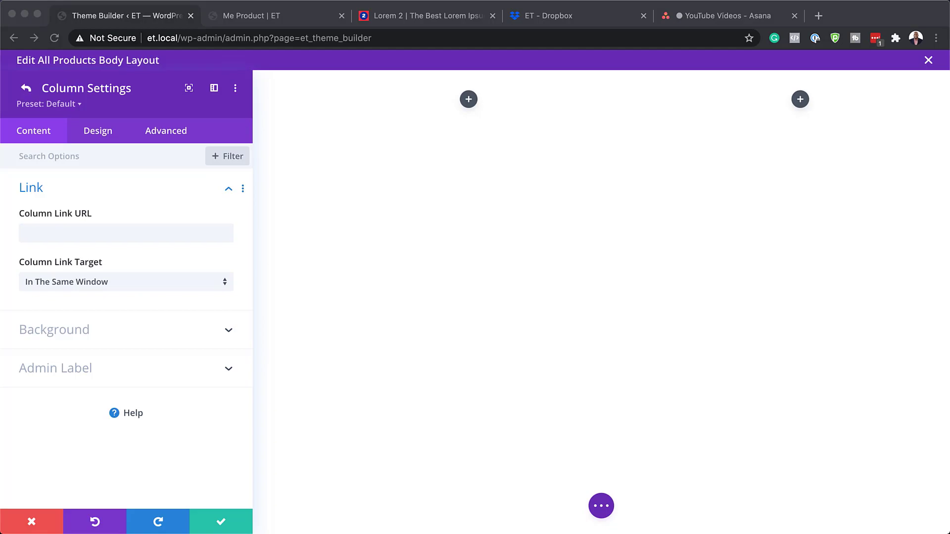
Add a background gradient to the second column and set its first colour to #f7f2ef
{"action": "left_click", "coordinate": [83, 328]}
{"action": "left_click", "coordinate": [83, 330]}
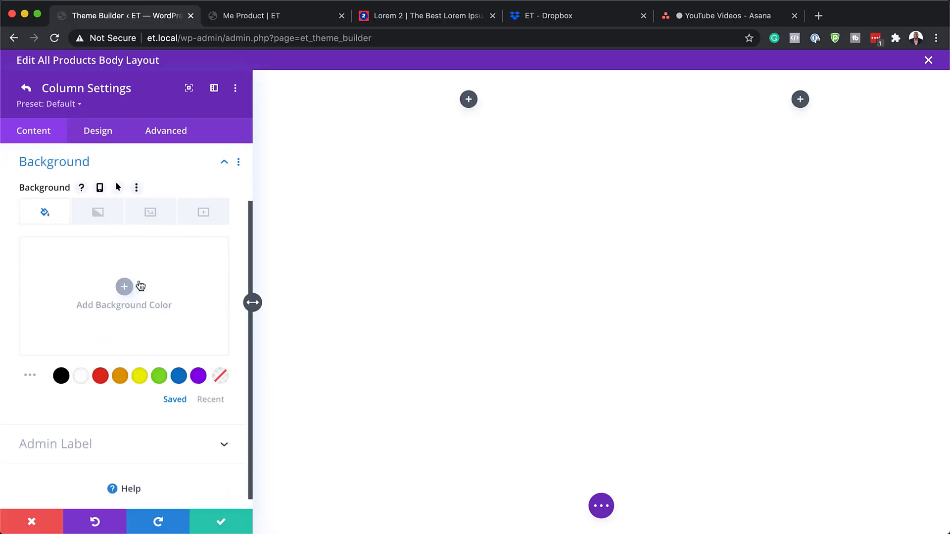
{"action": "left_click", "coordinate": [99, 214]}
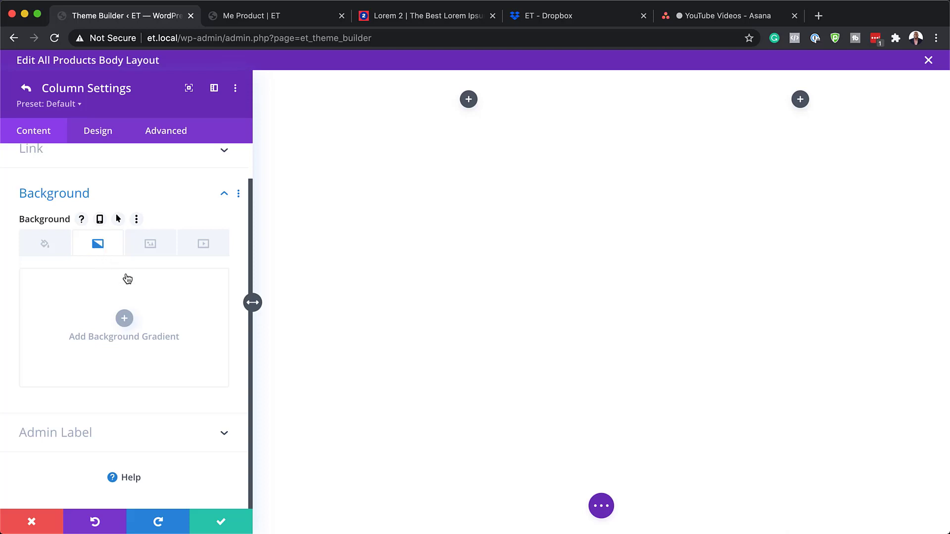
{"action": "left_click", "coordinate": [124, 318]}
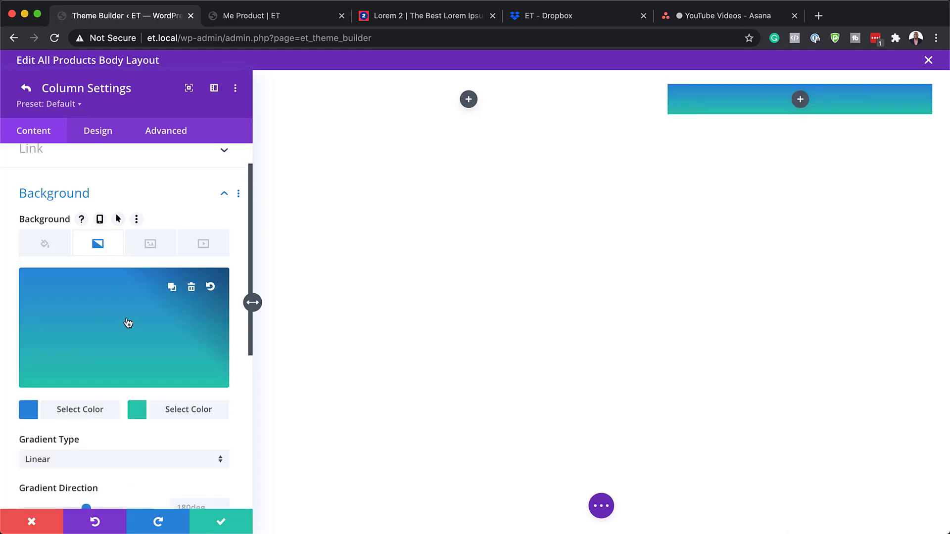
{"action": "left_click", "coordinate": [28, 410]}
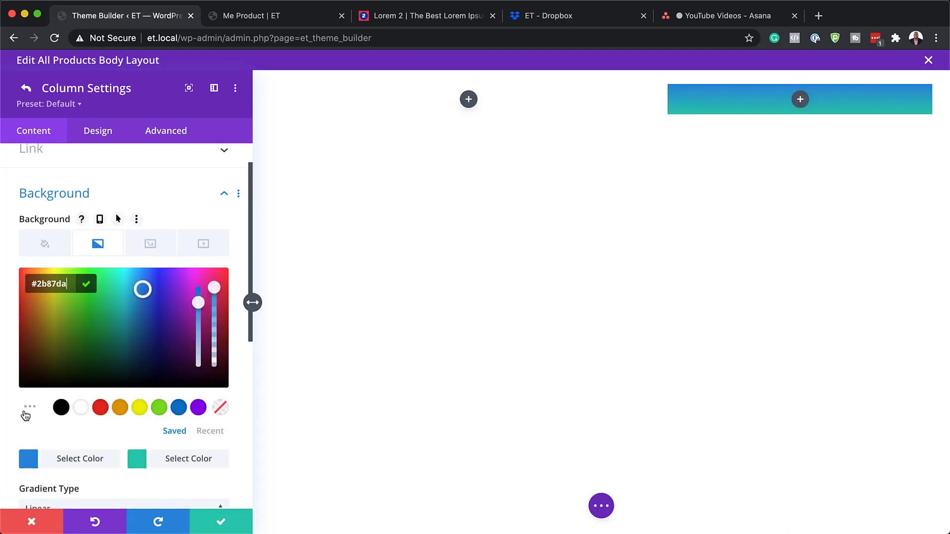
{"action": "left_click", "coordinate": [68, 285]}
{"action": "type", "text": "#f7f2ef"}
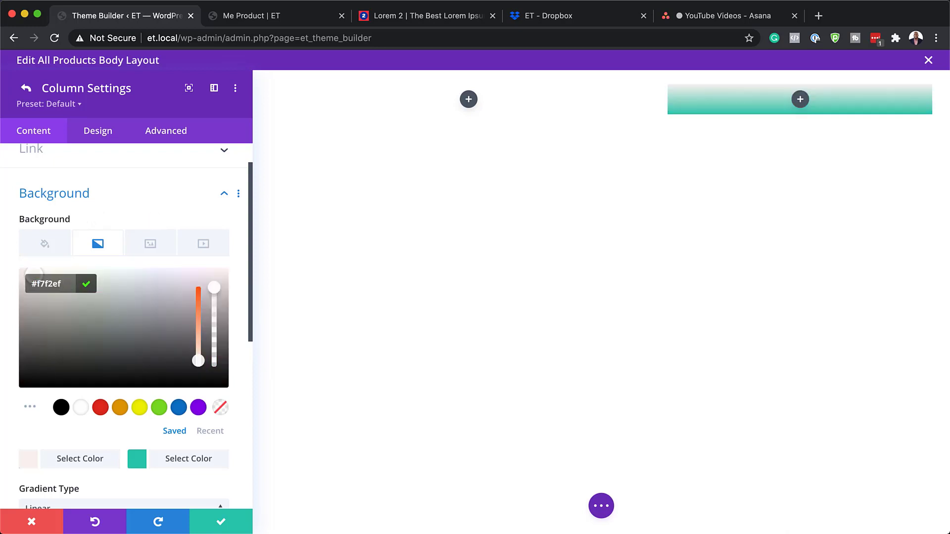
Set the second colour of the column's background gradient to rgba(255,255,255,0)
{"action": "key", "text": "super+Tab"}
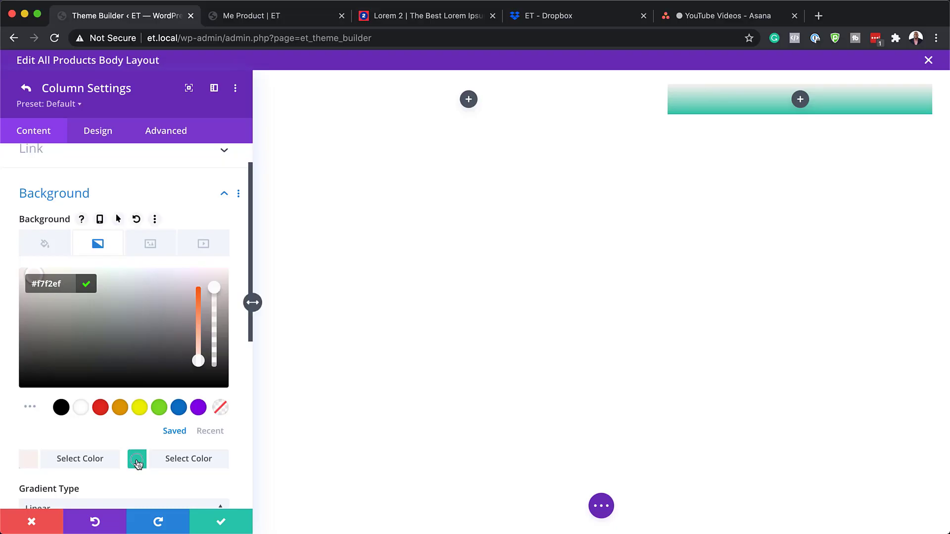
{"action": "left_click", "coordinate": [138, 460]}
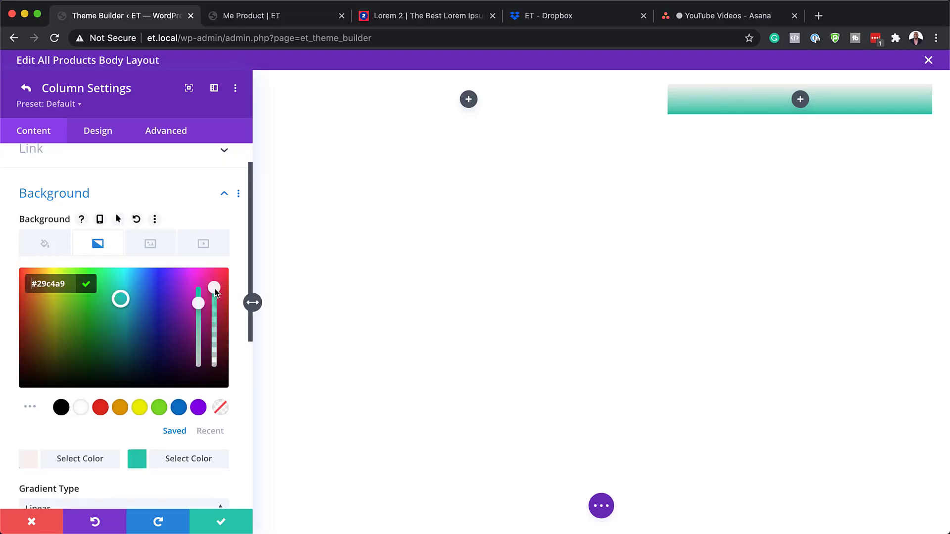
{"action": "left_click_drag", "start_coordinate": [215, 288], "coordinate": [216, 336]}
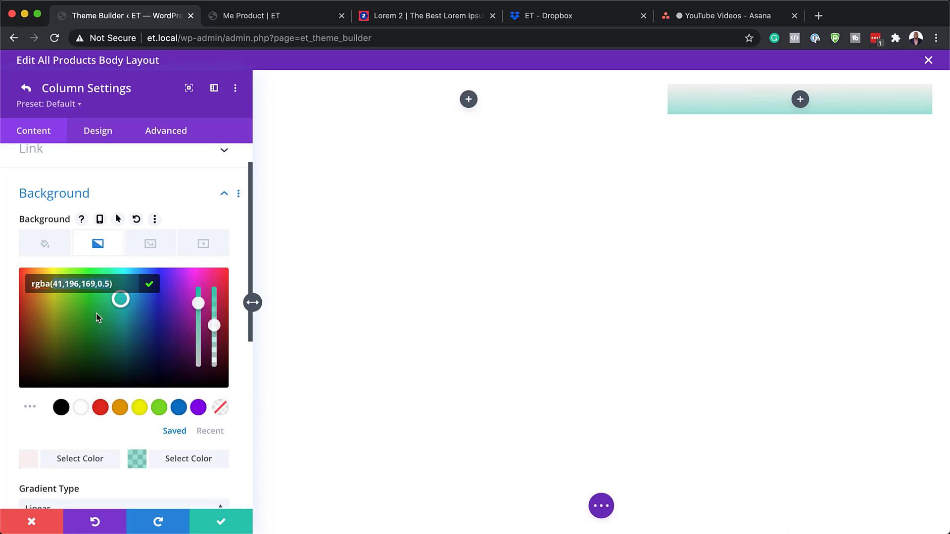
{"action": "type", "text": "rgba(255,255,255,0)"}
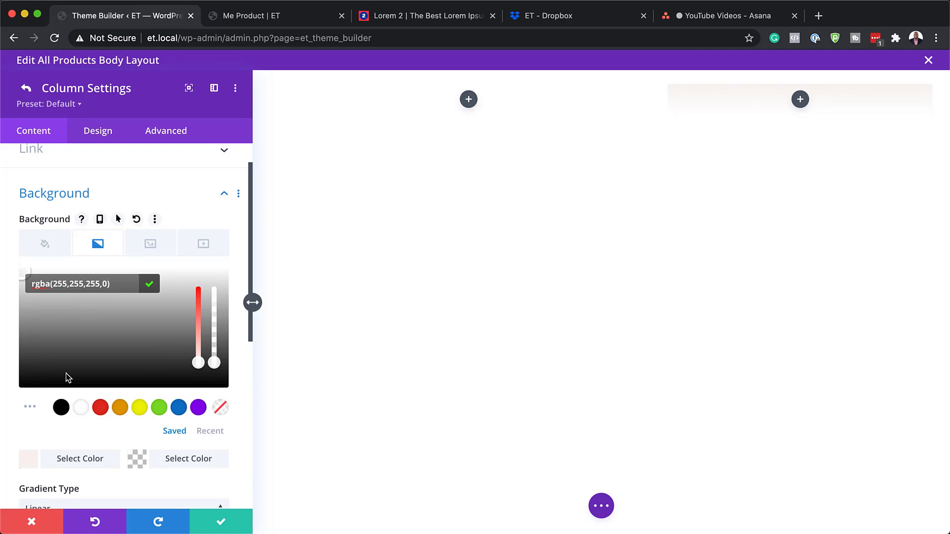
Change the column's gradient type to Radial and set its start and end positions both to 20%
{"action": "scroll", "coordinate": [106, 373], "scroll_direction": "down", "scroll_amount": 5}
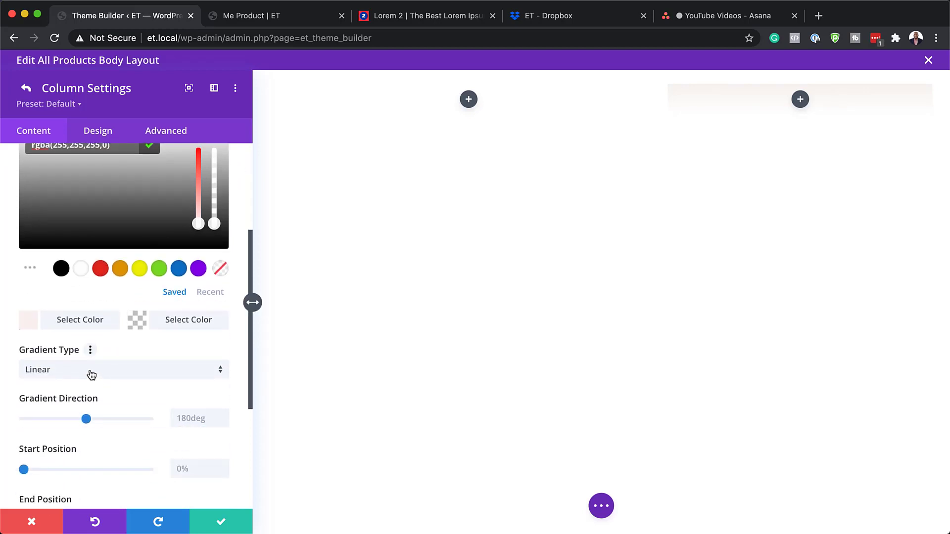
{"action": "left_click", "coordinate": [90, 372]}
{"action": "left_click", "coordinate": [89, 355]}
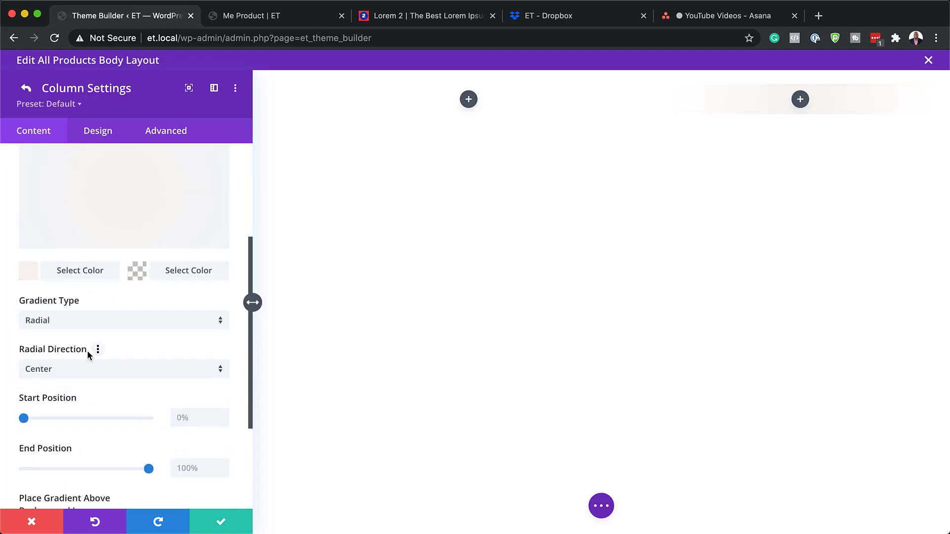
{"action": "scroll", "coordinate": [144, 407], "scroll_direction": "down", "scroll_amount": 1}
{"action": "scroll", "coordinate": [147, 408], "scroll_direction": "down", "scroll_amount": 2}
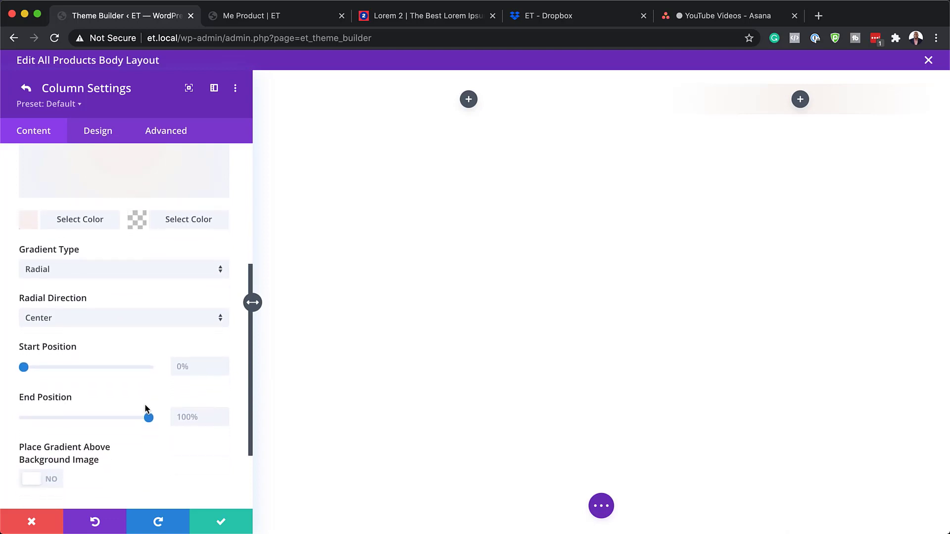
{"action": "left_click", "coordinate": [198, 364]}
{"action": "type", "text": "20"}
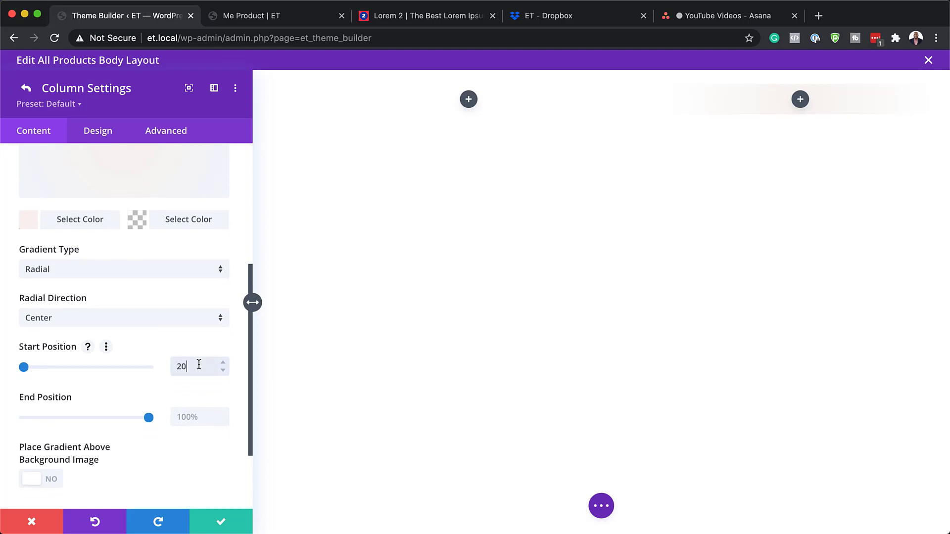
{"action": "left_click", "coordinate": [191, 415]}
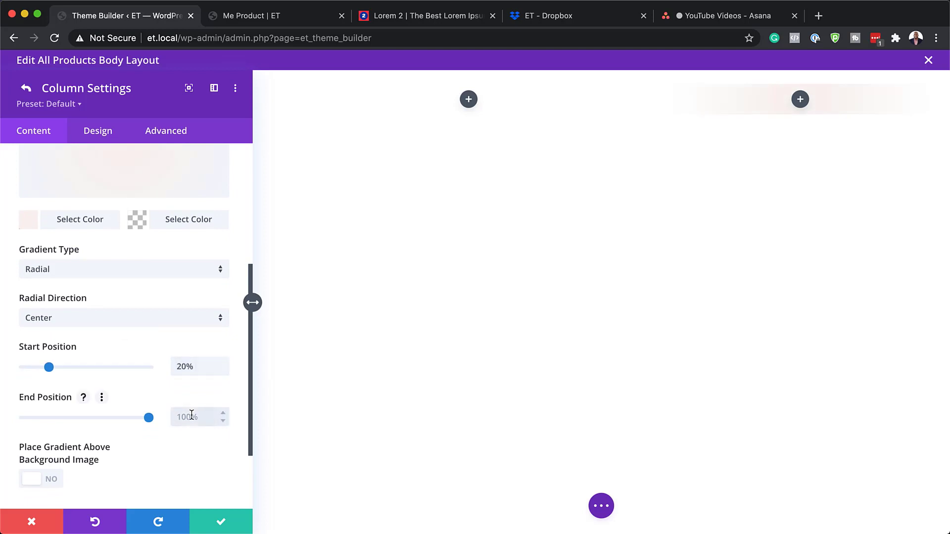
{"action": "type", "text": "20%"}
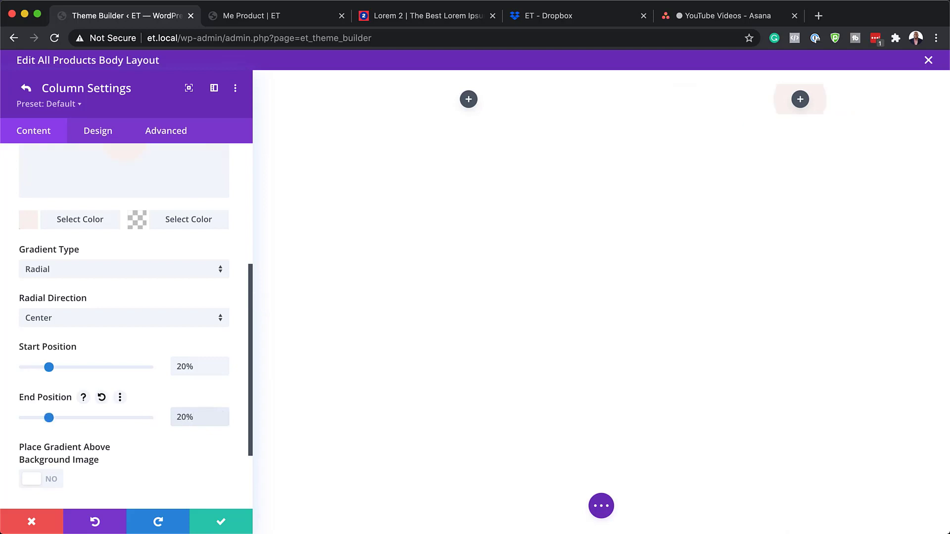
Set the column's padding to 30% top, 10% bottom, and a linked 5% left and right
{"action": "left_click", "coordinate": [102, 135]}
{"action": "left_click", "coordinate": [78, 184]}
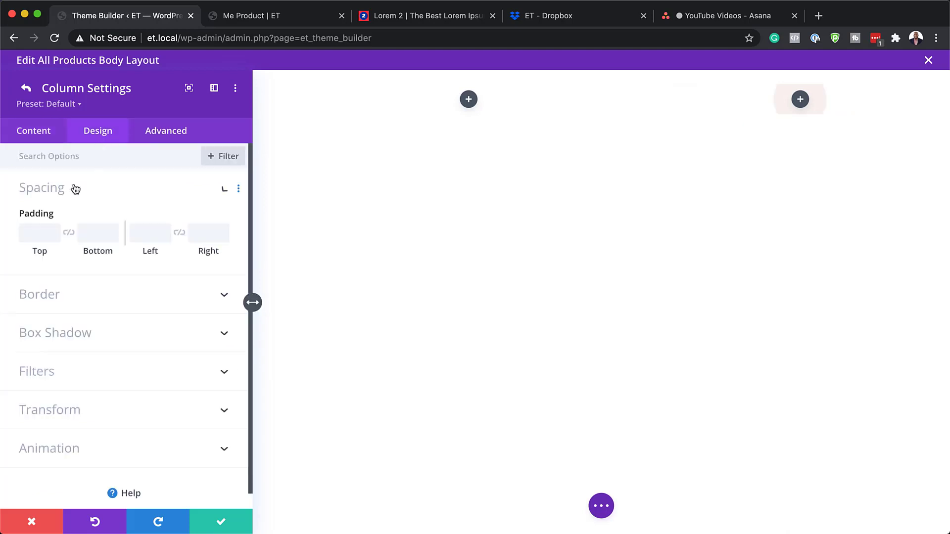
{"action": "left_click", "coordinate": [41, 232]}
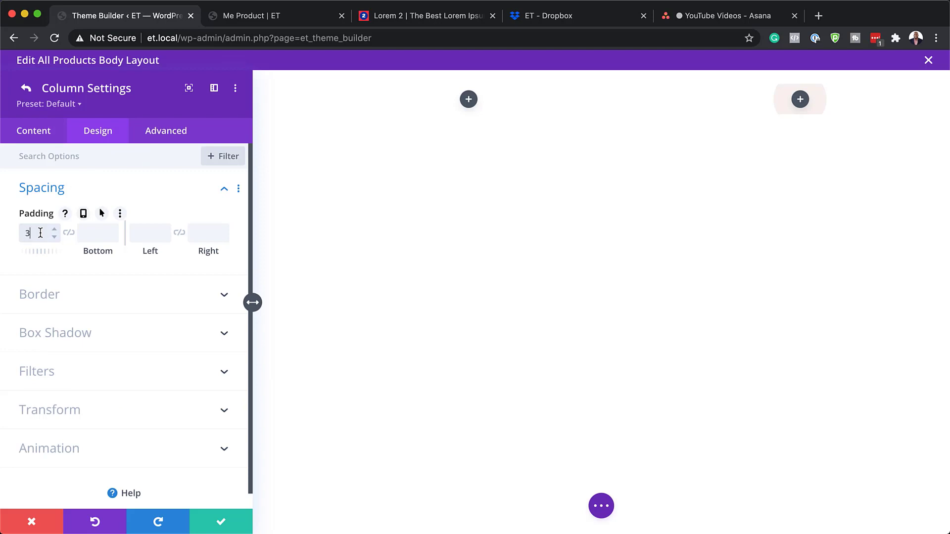
{"action": "left_click", "coordinate": [98, 236]}
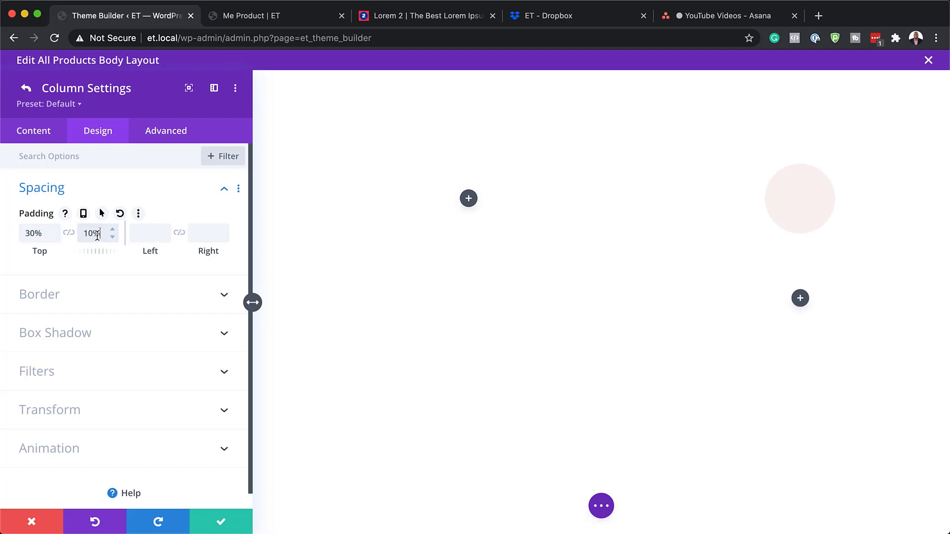
{"action": "type", "text": "10%"}
{"action": "left_click", "coordinate": [148, 236]}
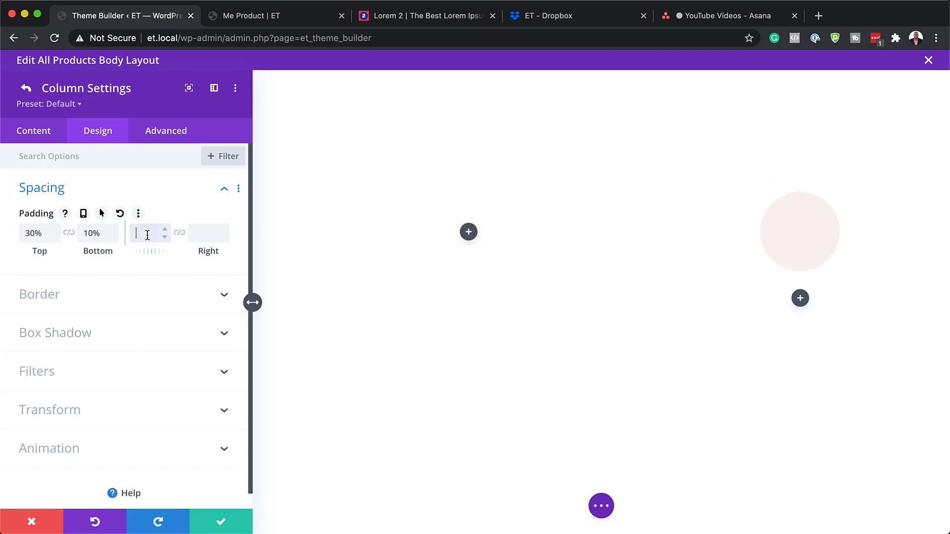
{"action": "left_click", "coordinate": [179, 234]}
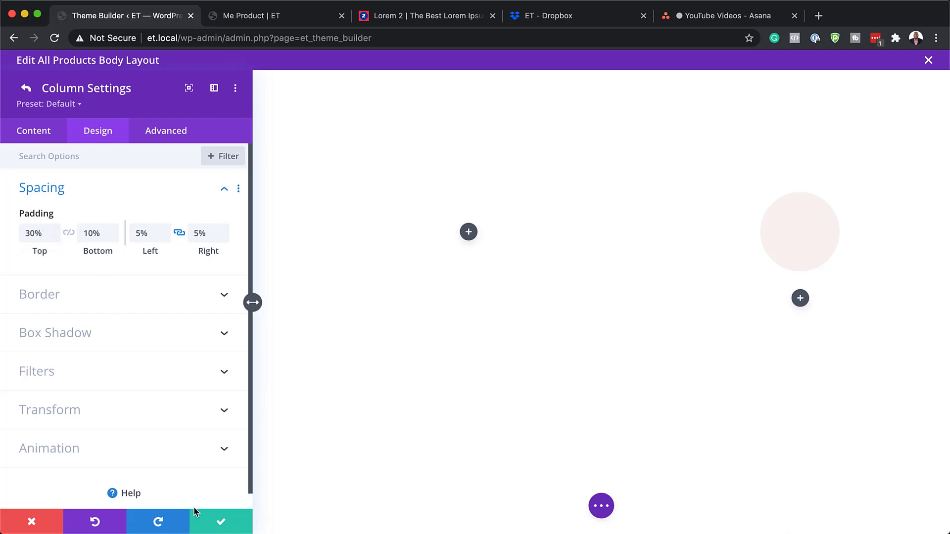
Save the column and row settings, and add a Woo Images module for this product to the first column
{"action": "left_click", "coordinate": [230, 527]}
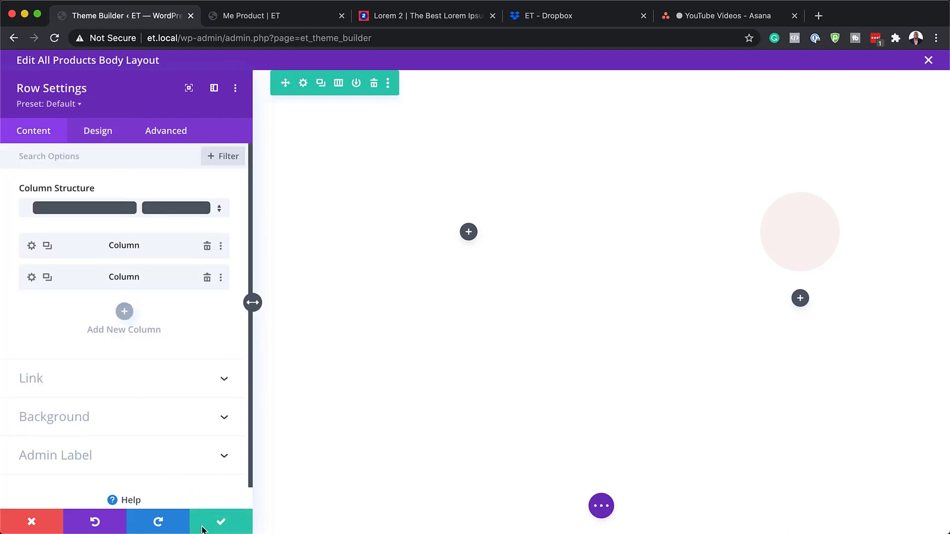
{"action": "left_click", "coordinate": [224, 526]}
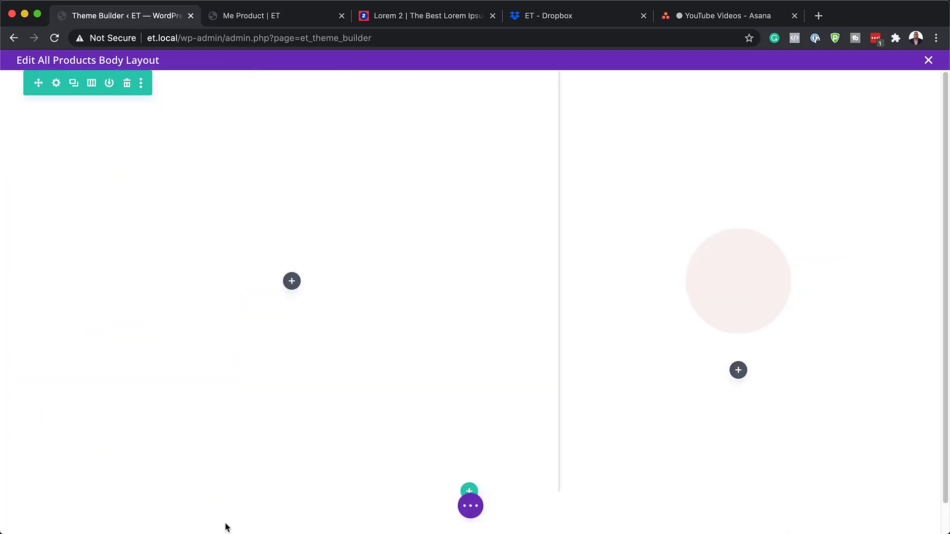
{"action": "left_click", "coordinate": [293, 284]}
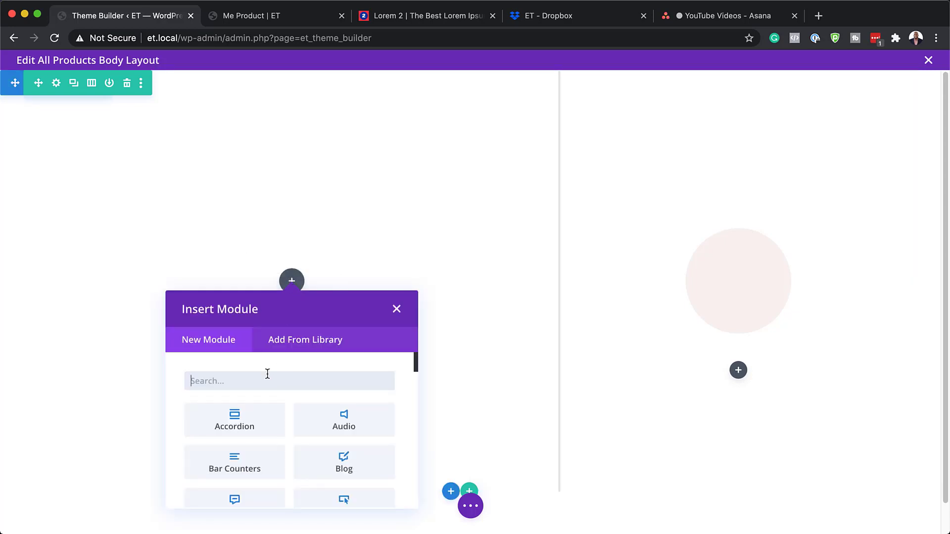
{"action": "type", "text": "ima"}
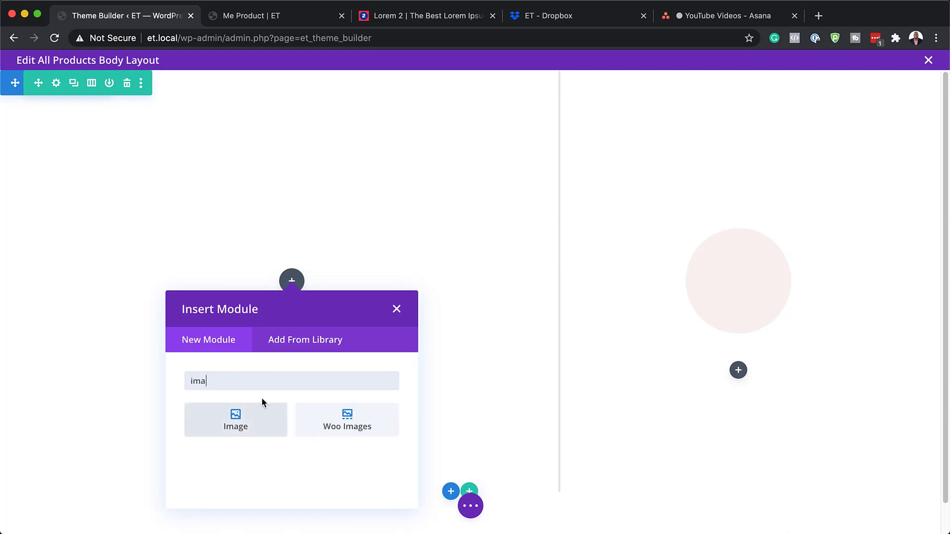
{"action": "left_click", "coordinate": [353, 426]}
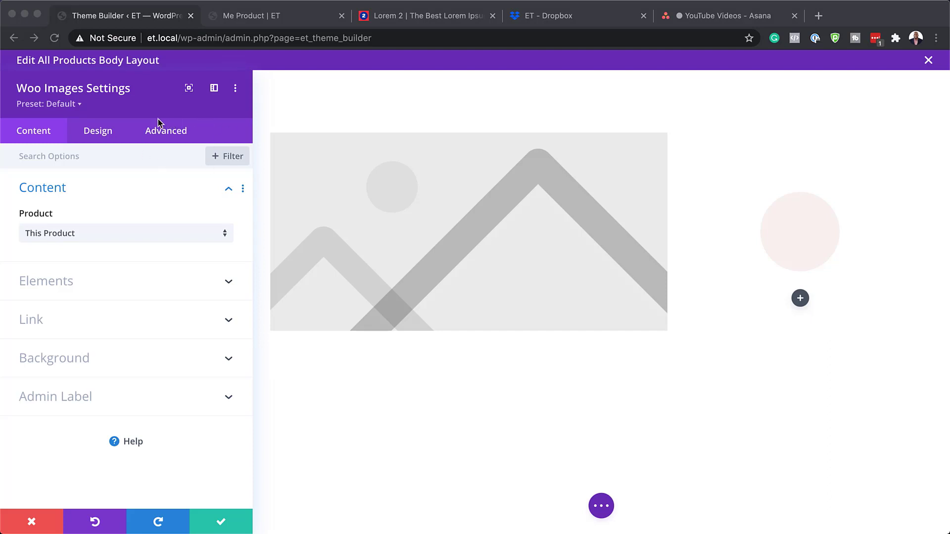
{"action": "left_click", "coordinate": [221, 522]}
Add a Code module below the product images containing the copied CSS style block for the gallery thumbnails, and save it
{"action": "mouse_move", "coordinate": [254, 369]}
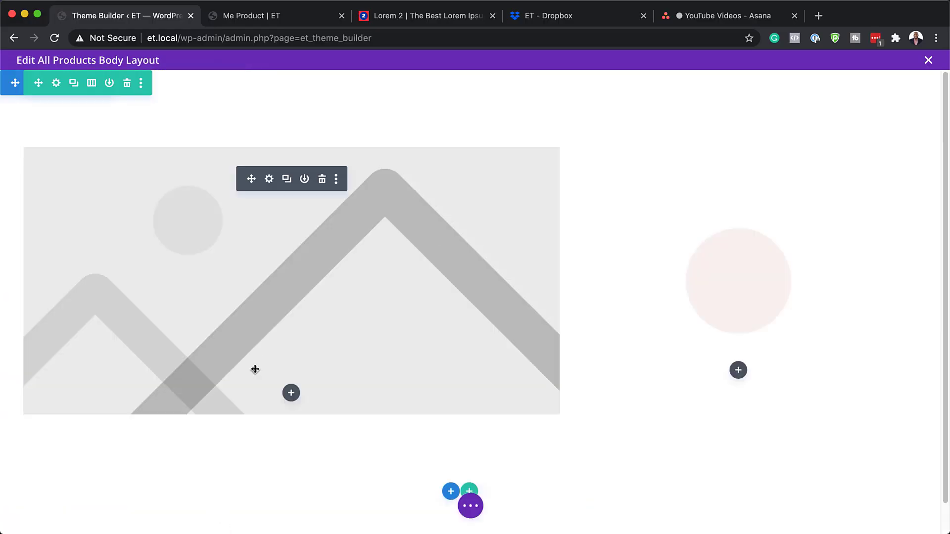
{"action": "left_click", "coordinate": [291, 393]}
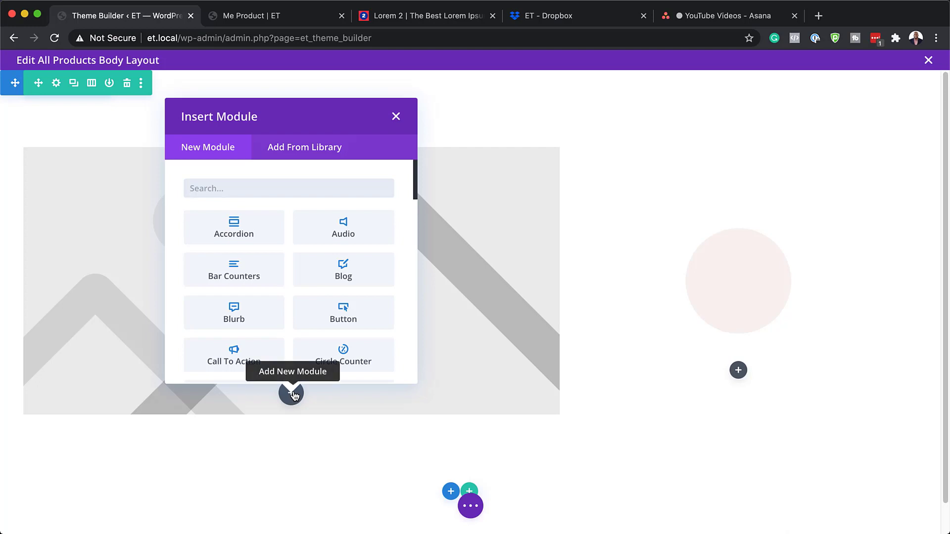
{"action": "type", "text": "cod"}
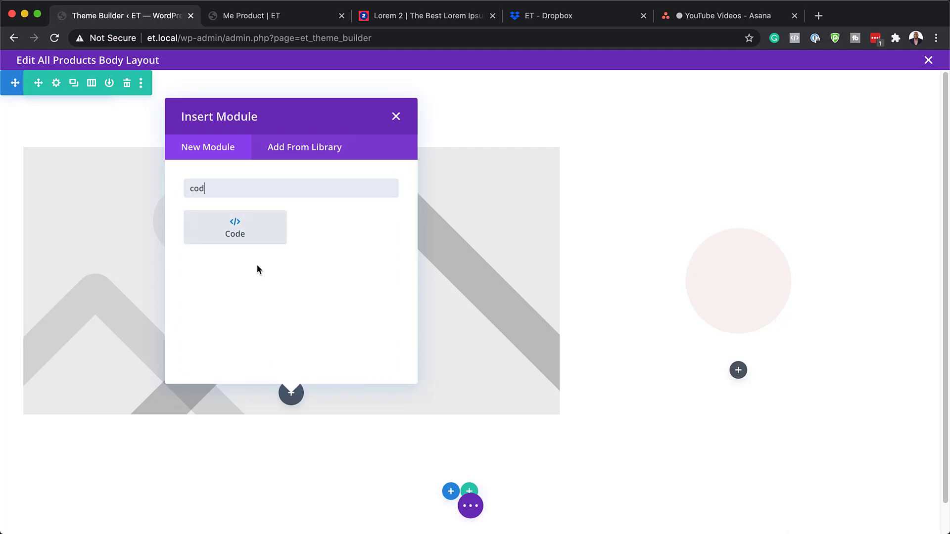
{"action": "left_click", "coordinate": [256, 227]}
{"action": "left_click", "coordinate": [67, 241]}
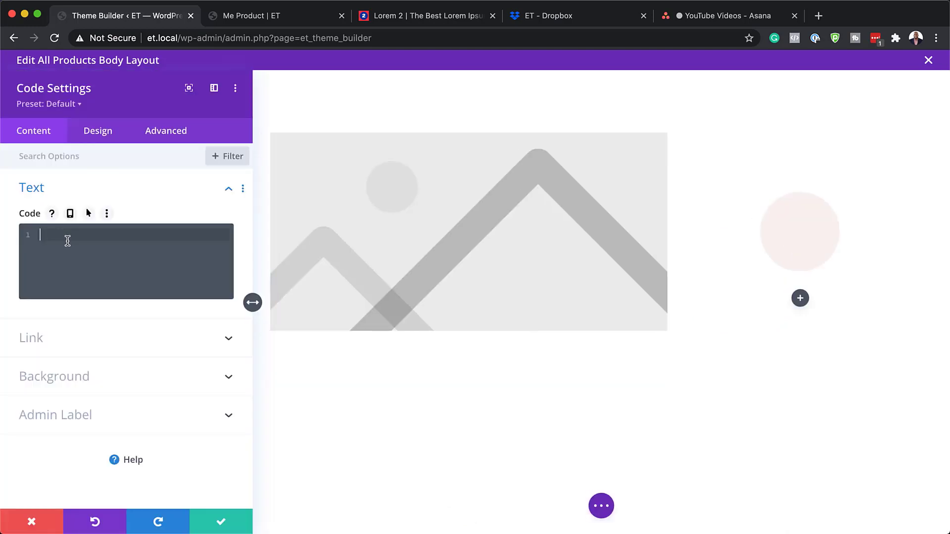
{"action": "key", "text": "super+v"}
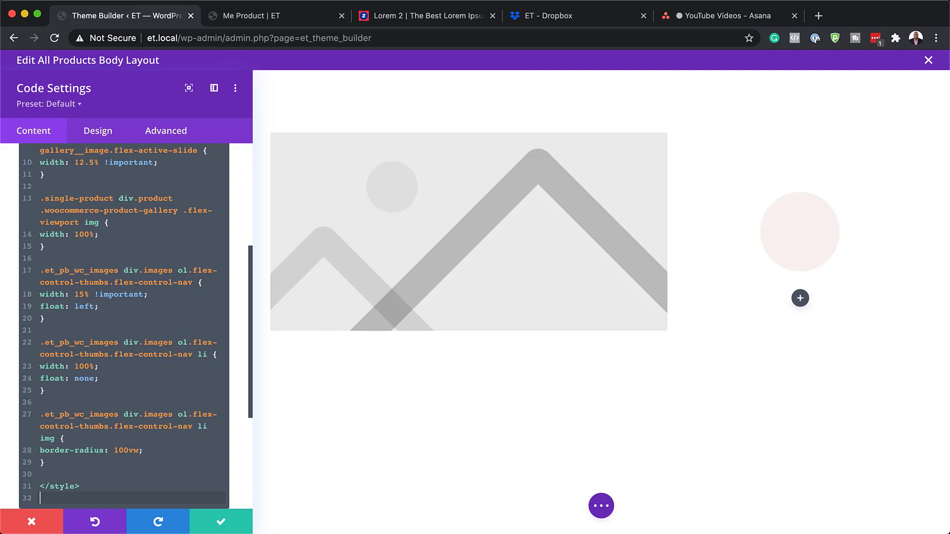
{"action": "left_click", "coordinate": [221, 524]}
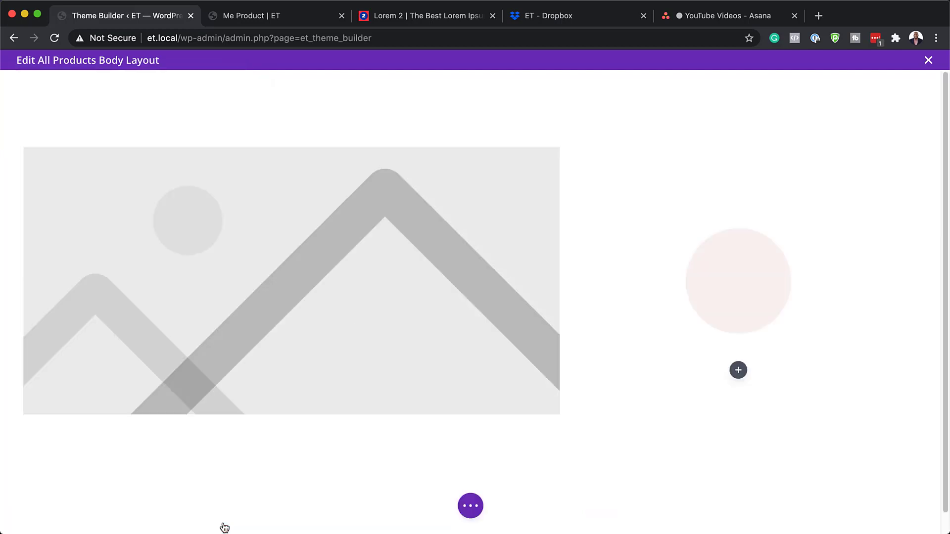
Add a Woo Title module to the second column
{"action": "left_click", "coordinate": [738, 370]}
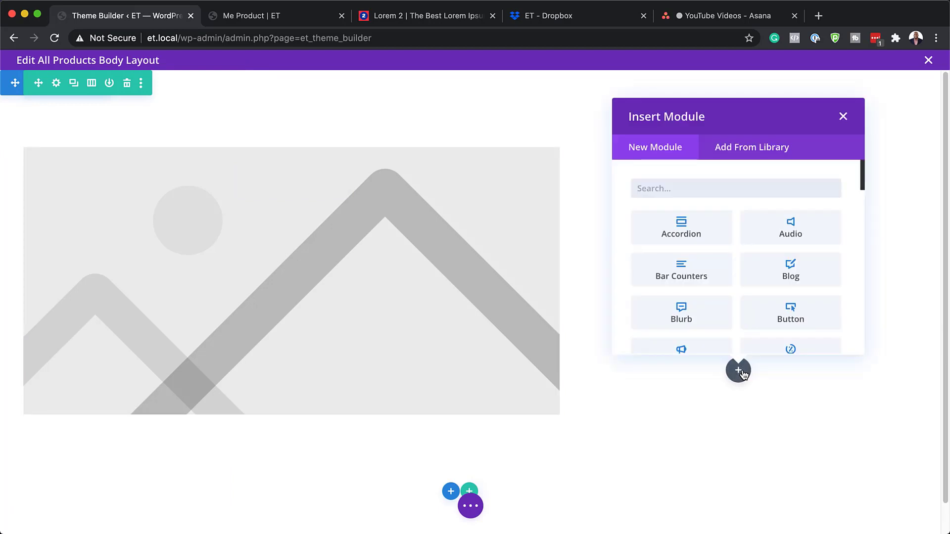
{"action": "type", "text": "woo t"}
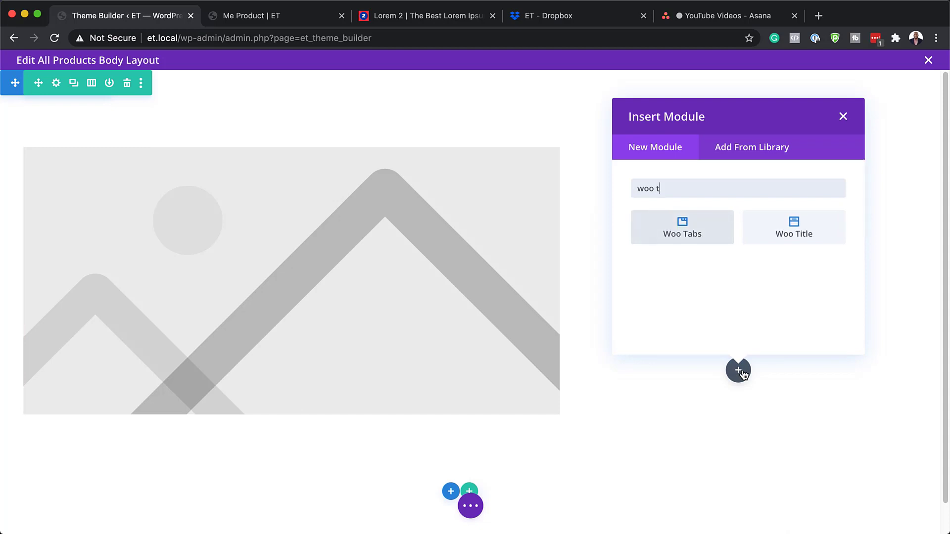
{"action": "left_click", "coordinate": [806, 235]}
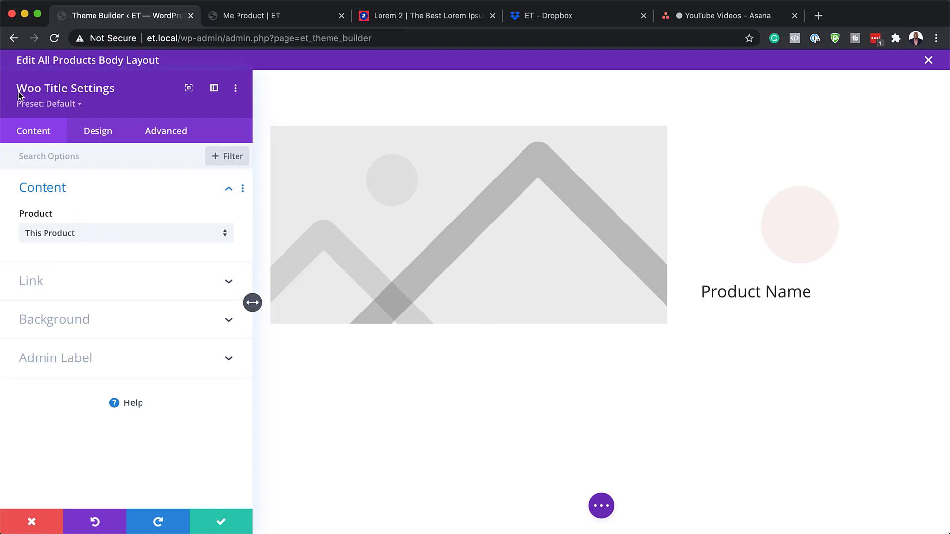
Set the Woo Title module's title font to PT Sans
{"action": "left_click", "coordinate": [99, 139]}
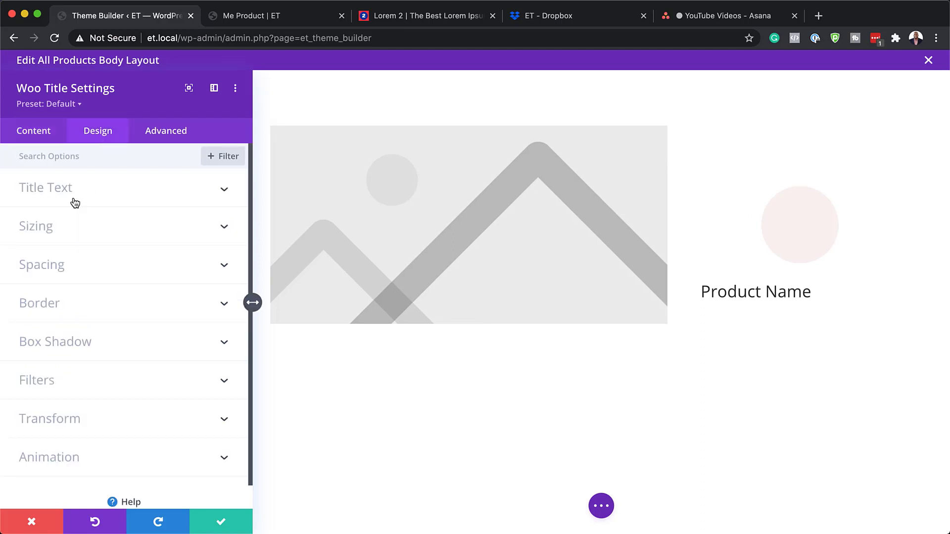
{"action": "left_click", "coordinate": [700, 283]}
{"action": "left_click", "coordinate": [84, 282]}
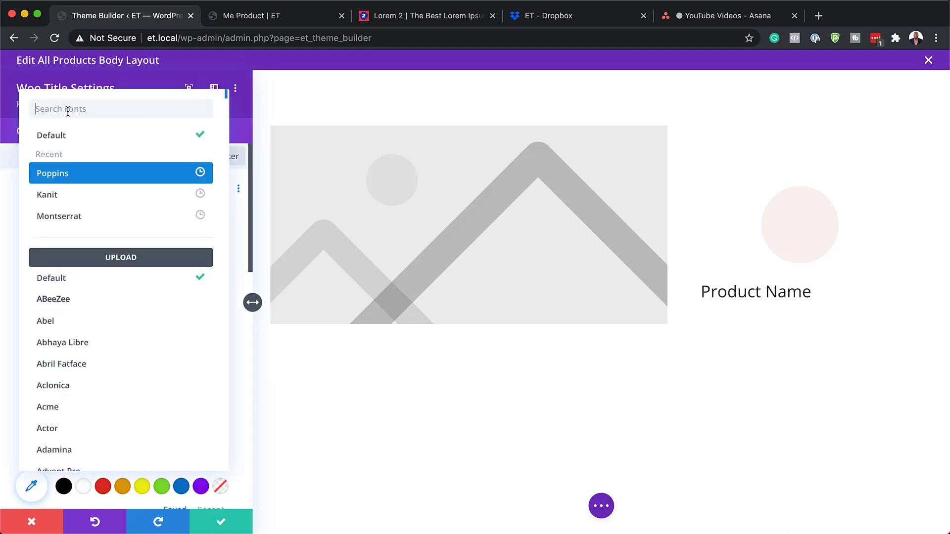
{"action": "type", "text": "P"}
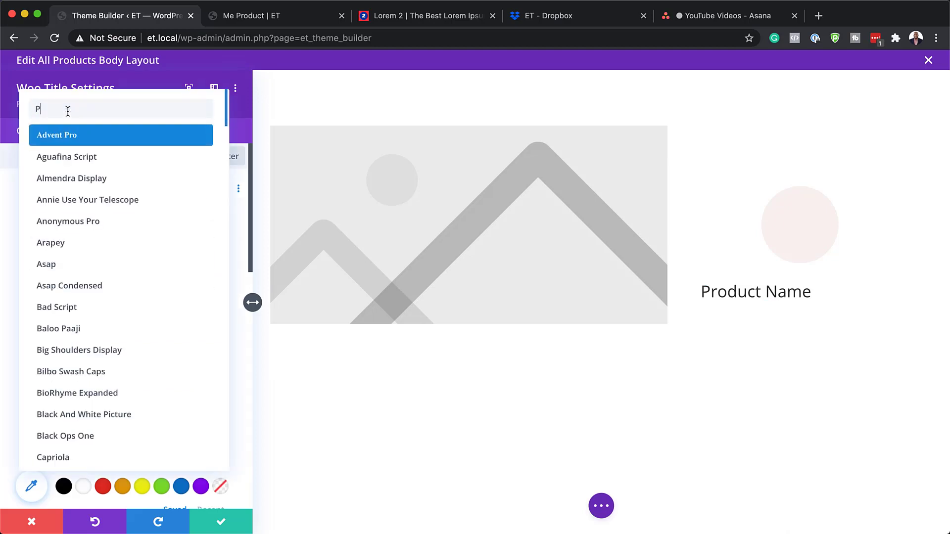
{"action": "type", "text": "t s"}
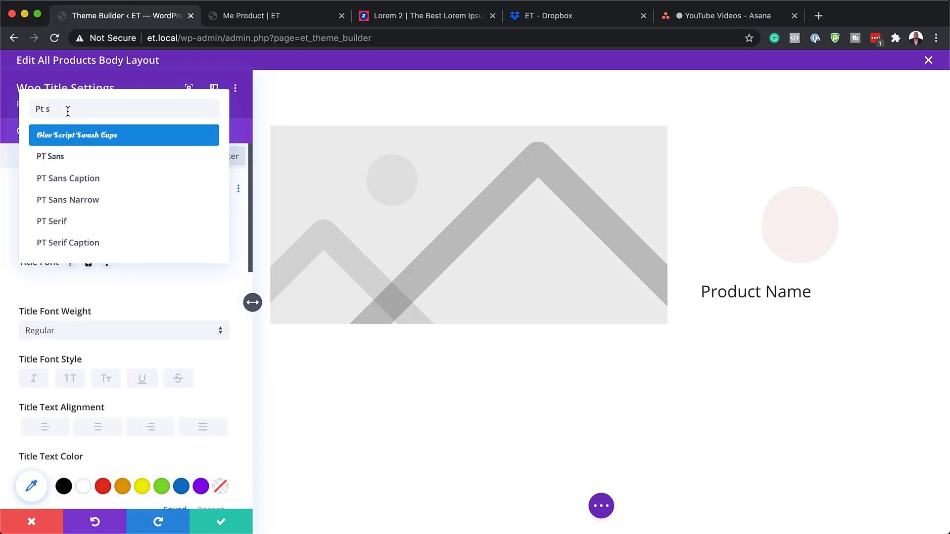
{"action": "left_click", "coordinate": [48, 157]}
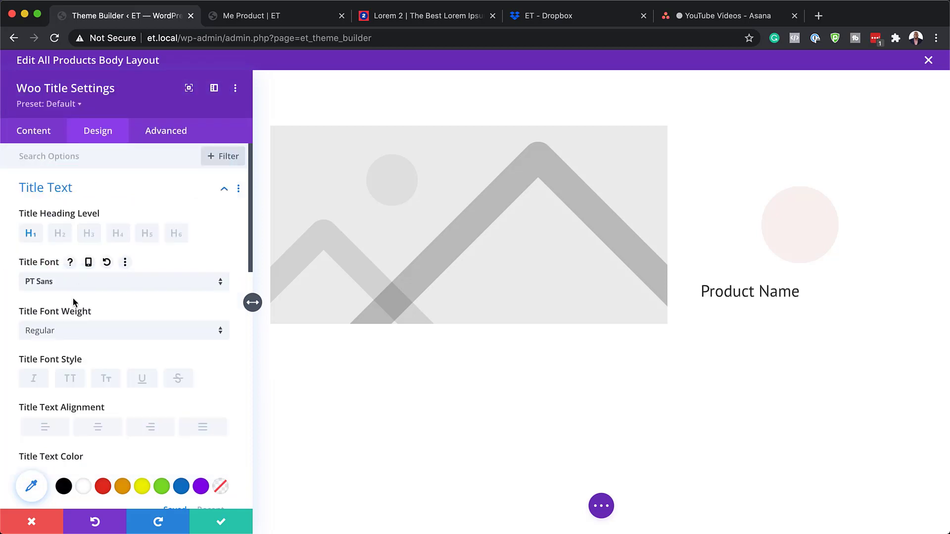
Set the title's font weight to Bold and its text colour to black
{"action": "left_click", "coordinate": [72, 333]}
{"action": "left_click", "coordinate": [77, 373]}
{"action": "left_click", "coordinate": [79, 331]}
{"action": "left_click", "coordinate": [75, 360]}
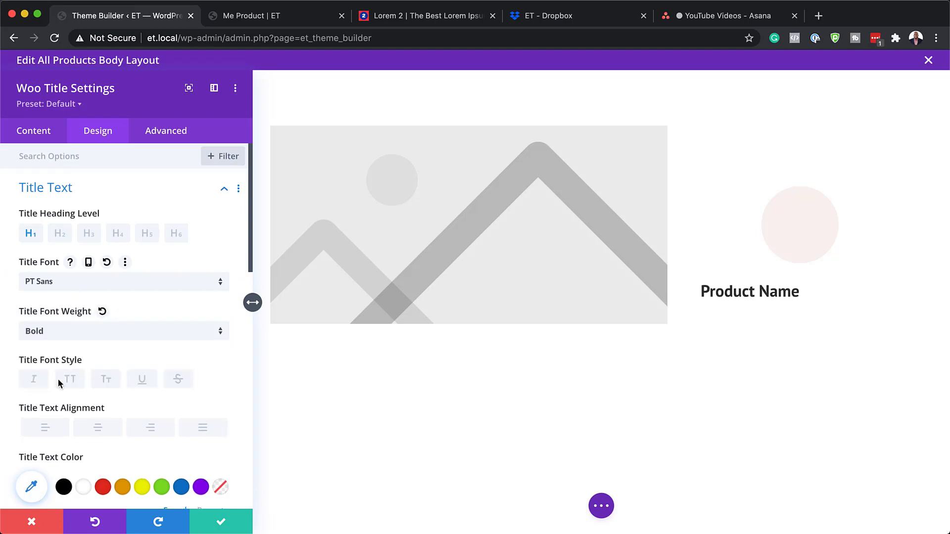
{"action": "scroll", "coordinate": [47, 386], "scroll_direction": "down", "scroll_amount": 3}
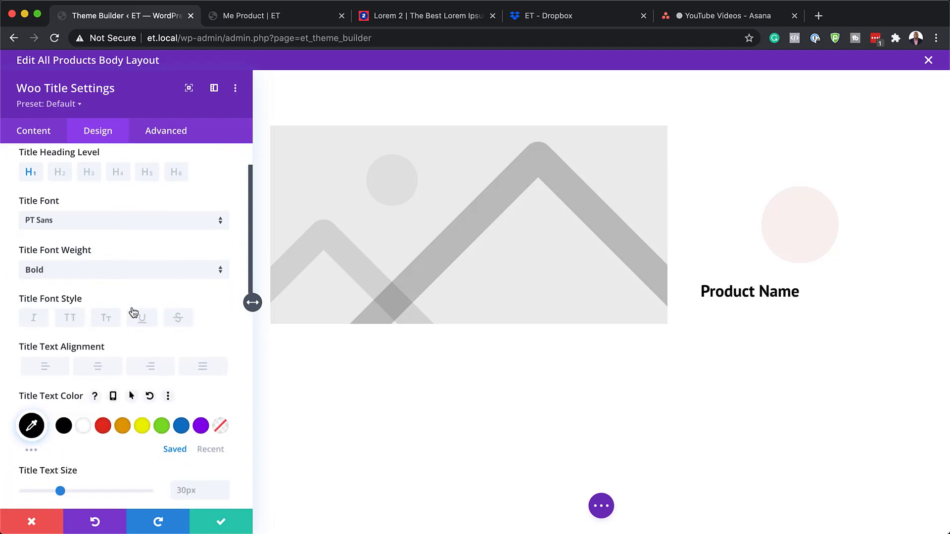
Set the title text size to 84px for desktop
{"action": "scroll", "coordinate": [123, 367], "scroll_direction": "down", "scroll_amount": 9}
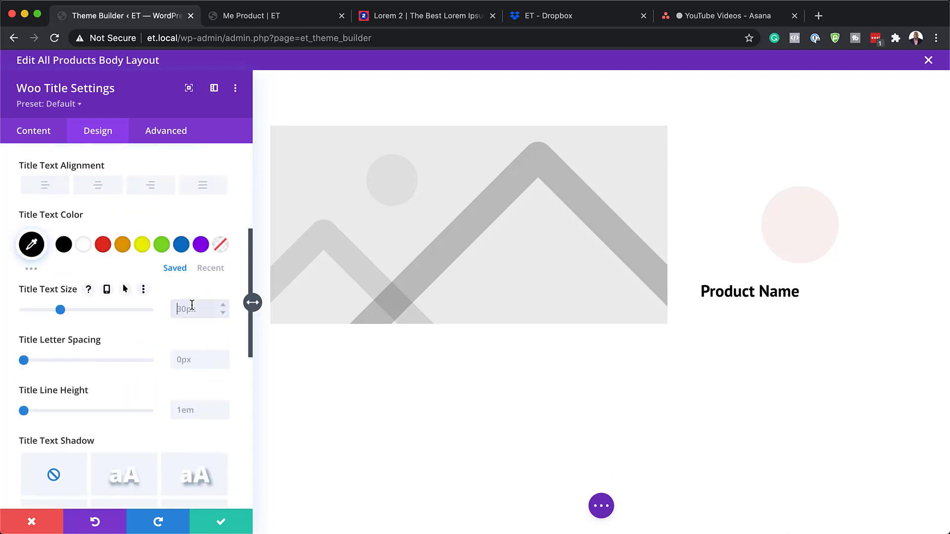
{"action": "left_click", "coordinate": [192, 305]}
{"action": "type", "text": "84"}
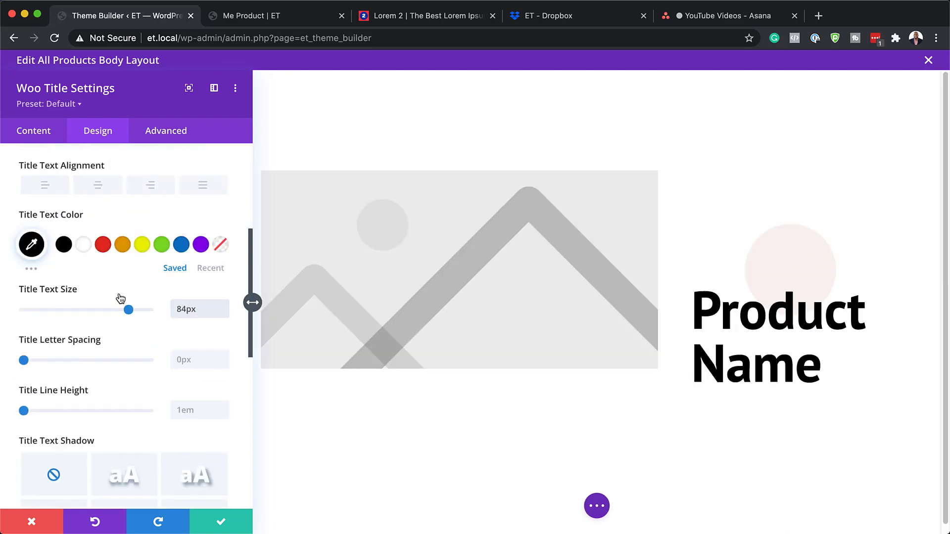
Set responsive title text sizes of 60px for tablet and 45px for phone, and save the Woo Title module
{"action": "left_click", "coordinate": [106, 290]}
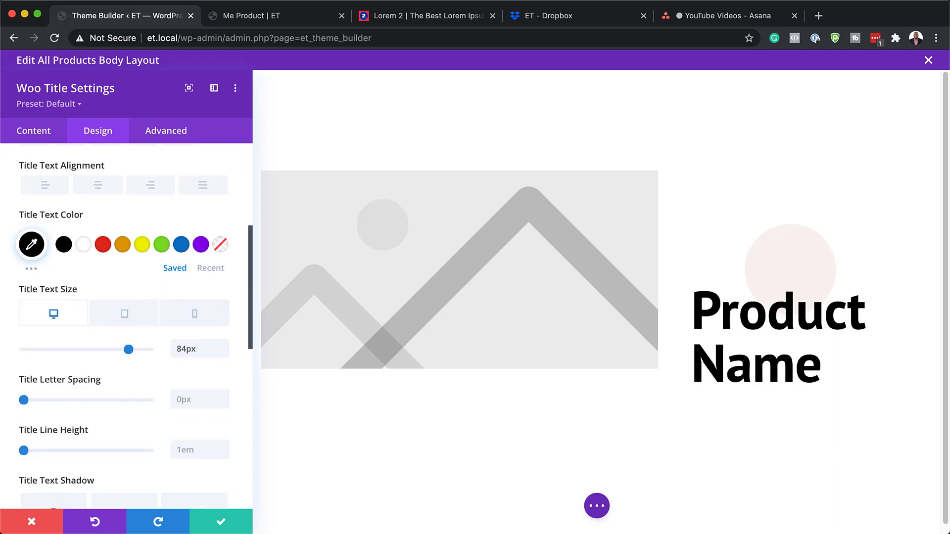
{"action": "left_click", "coordinate": [128, 314]}
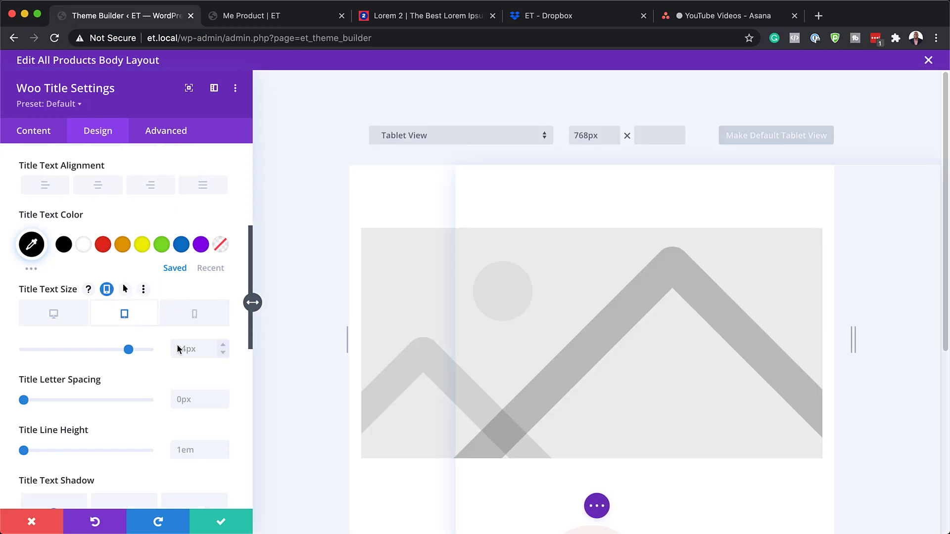
{"action": "double_click", "coordinate": [179, 350]}
{"action": "type", "text": "60"}
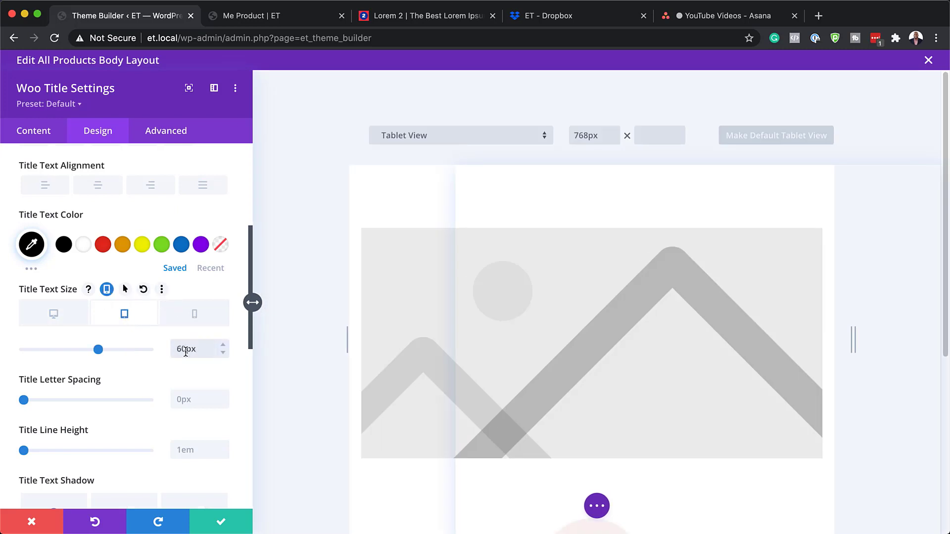
{"action": "left_click", "coordinate": [205, 320]}
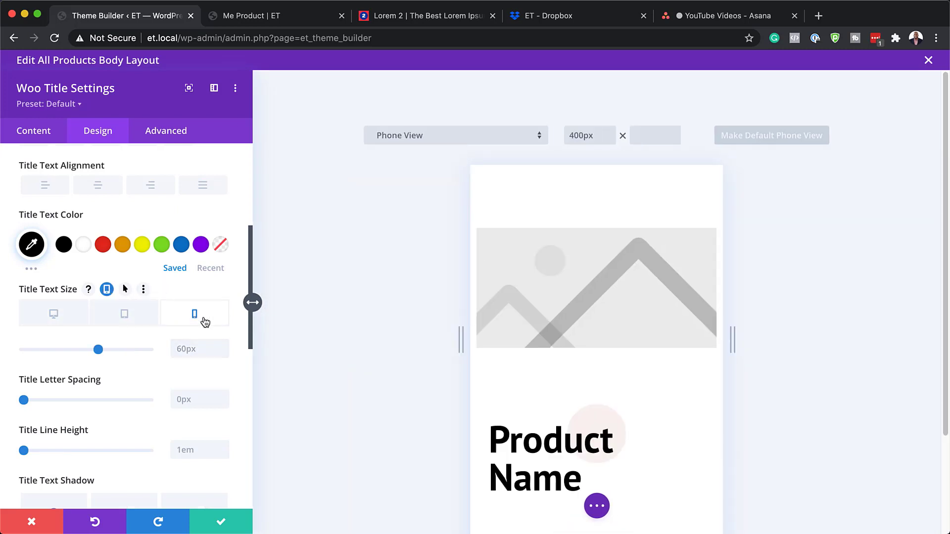
{"action": "left_click", "coordinate": [191, 348]}
{"action": "type", "text": "45"}
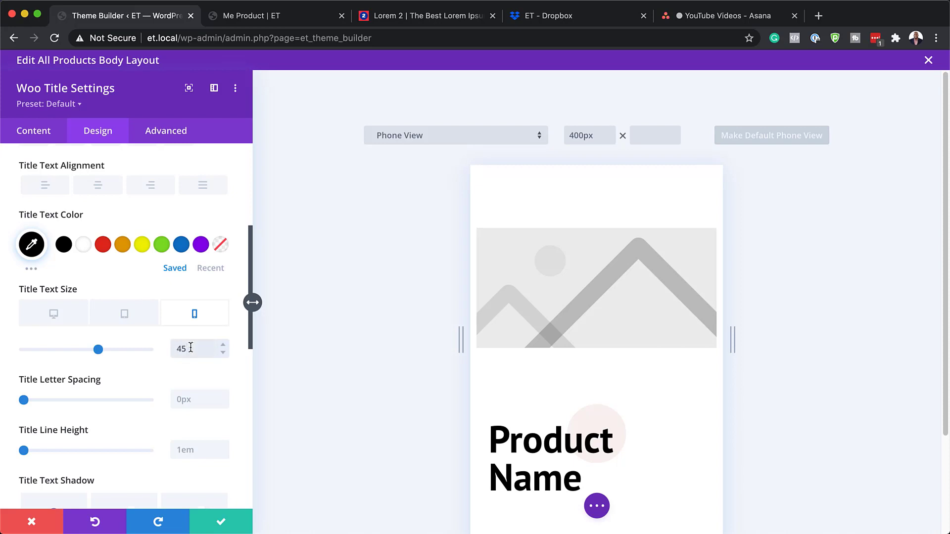
{"action": "left_click", "coordinate": [67, 318]}
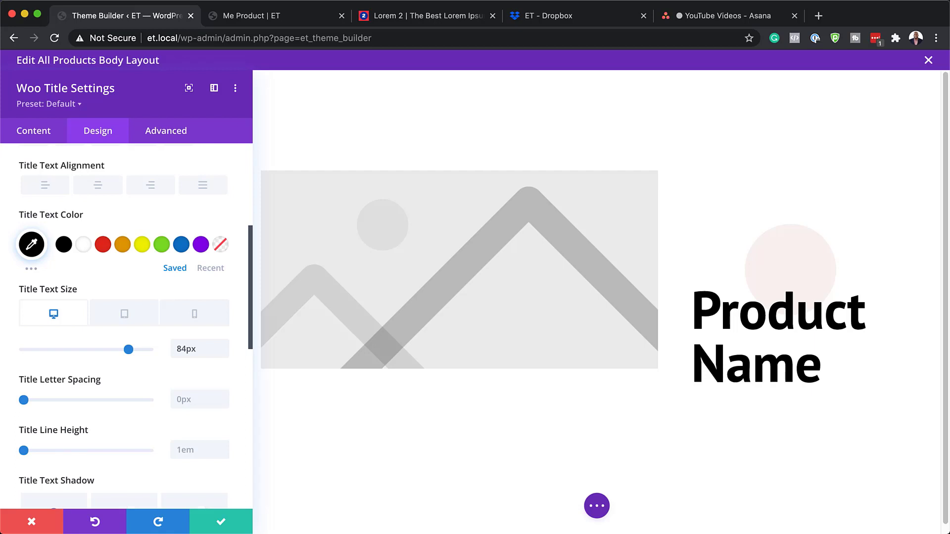
{"action": "left_click", "coordinate": [220, 520]}
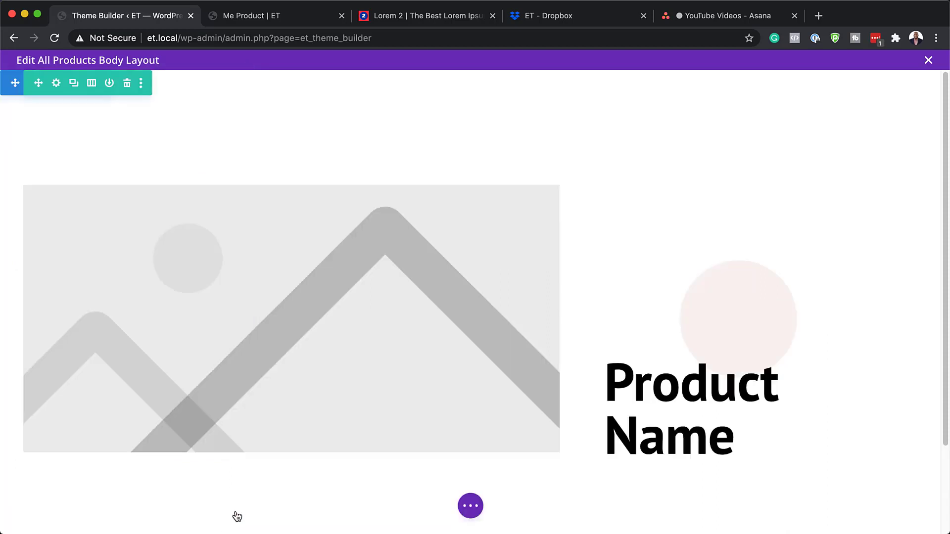
Add a Woo Description module below the product title with Short Description as its description type
{"action": "scroll", "coordinate": [745, 447], "scroll_direction": "down", "scroll_amount": 3}
{"action": "left_click", "coordinate": [737, 333]}
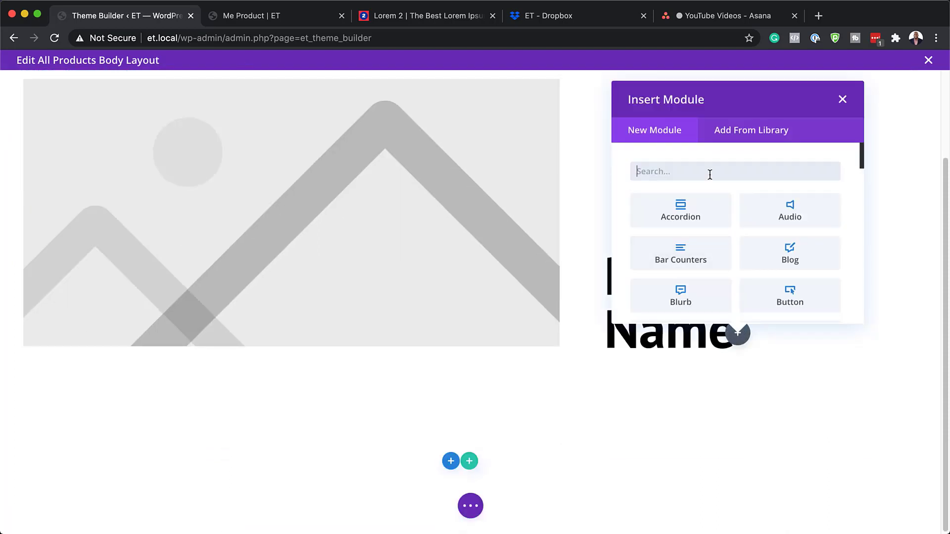
{"action": "type", "text": "woo des"}
{"action": "left_click", "coordinate": [685, 212]}
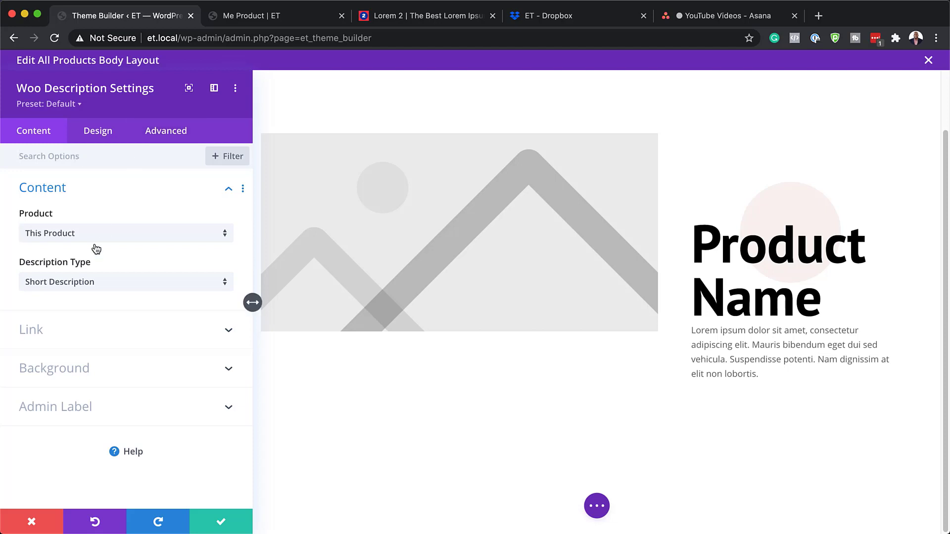
{"action": "left_click", "coordinate": [112, 287]}
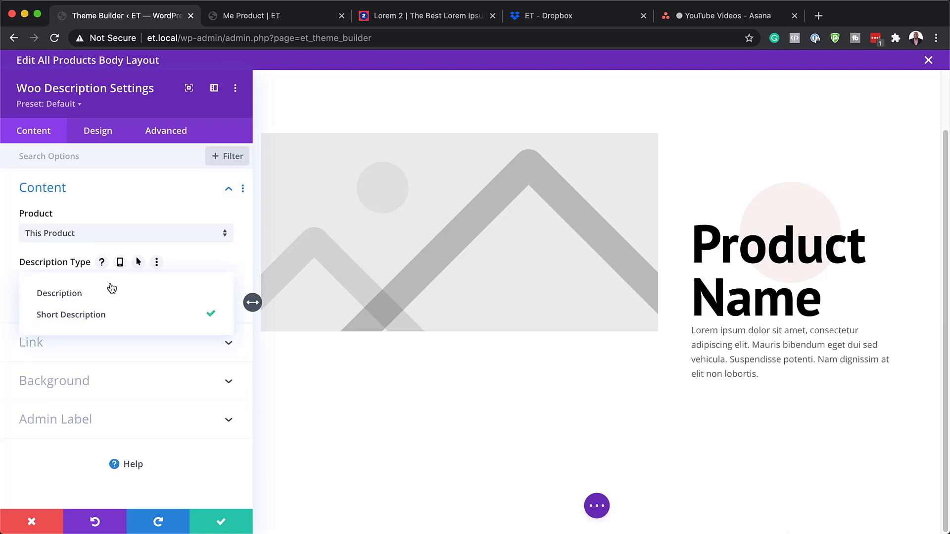
{"action": "left_click", "coordinate": [110, 314]}
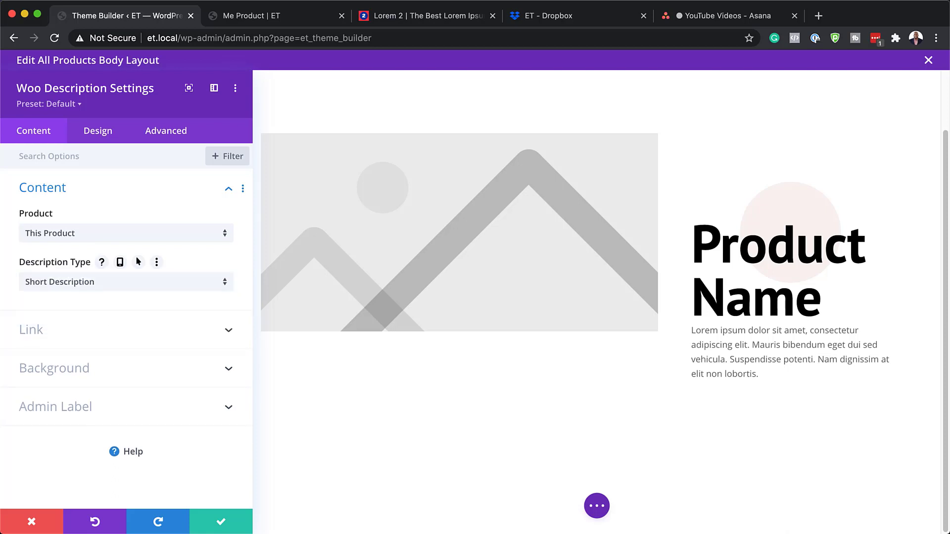
Set the Woo Description module's text font to Karla
{"action": "left_click", "coordinate": [99, 133]}
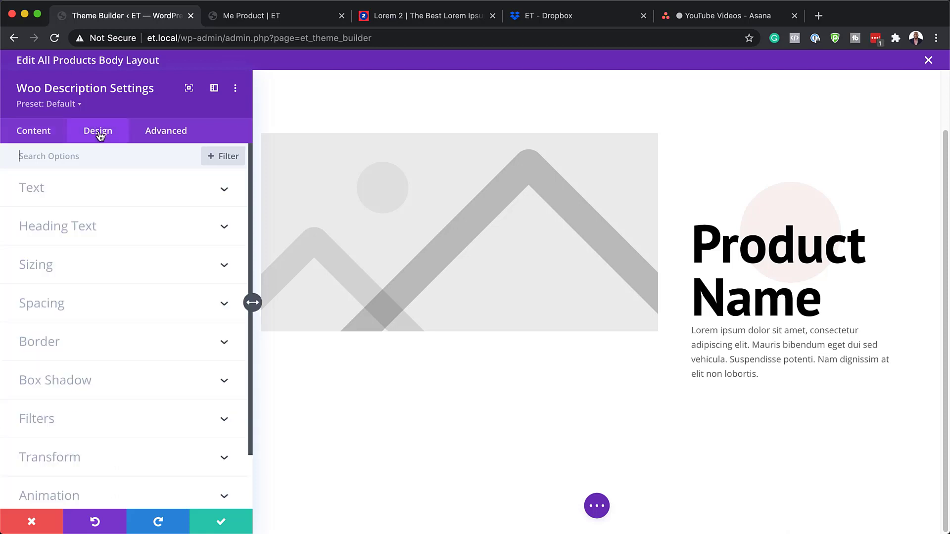
{"action": "left_click", "coordinate": [48, 192]}
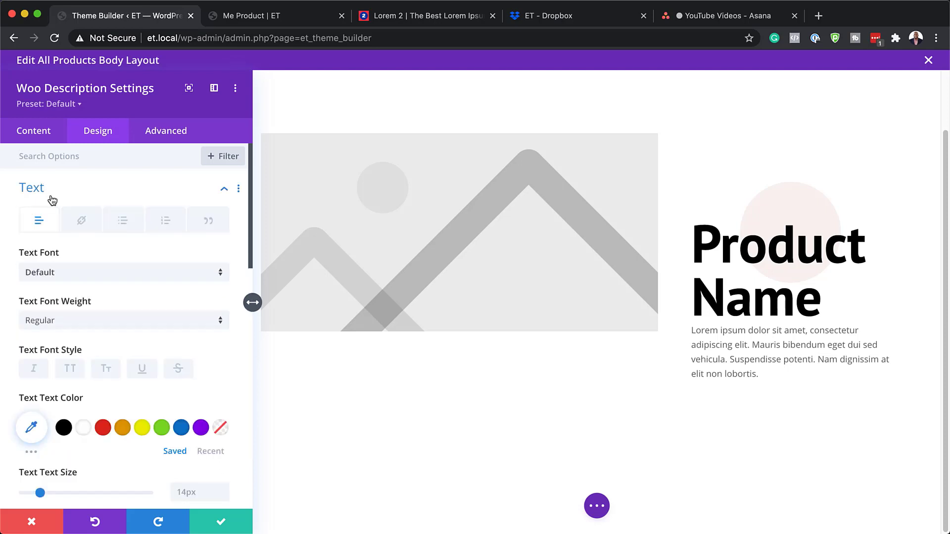
{"action": "left_click", "coordinate": [76, 273]}
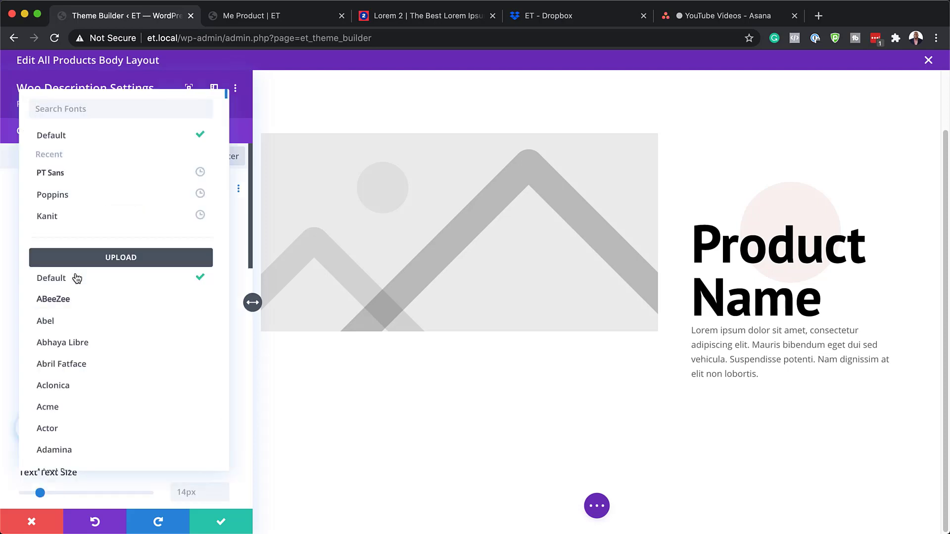
{"action": "type", "text": "kar"}
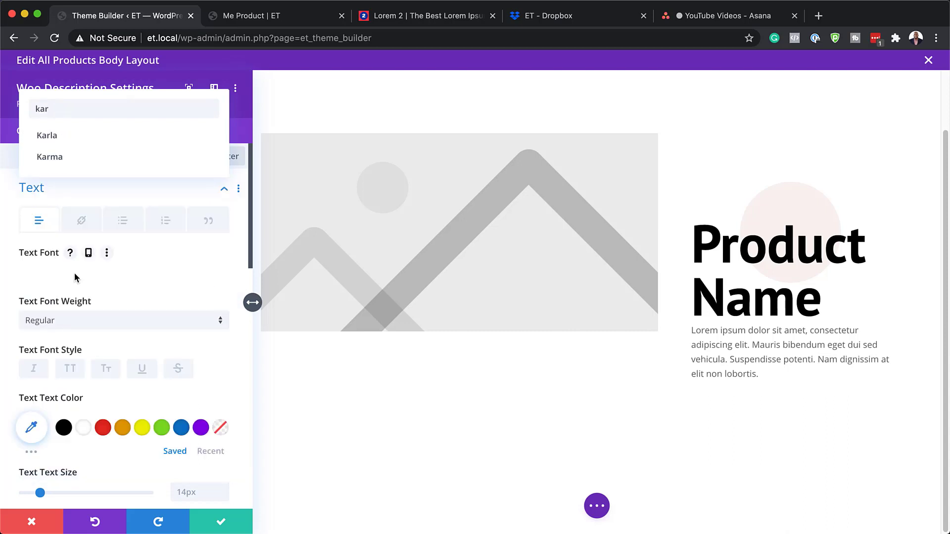
{"action": "left_click", "coordinate": [74, 138]}
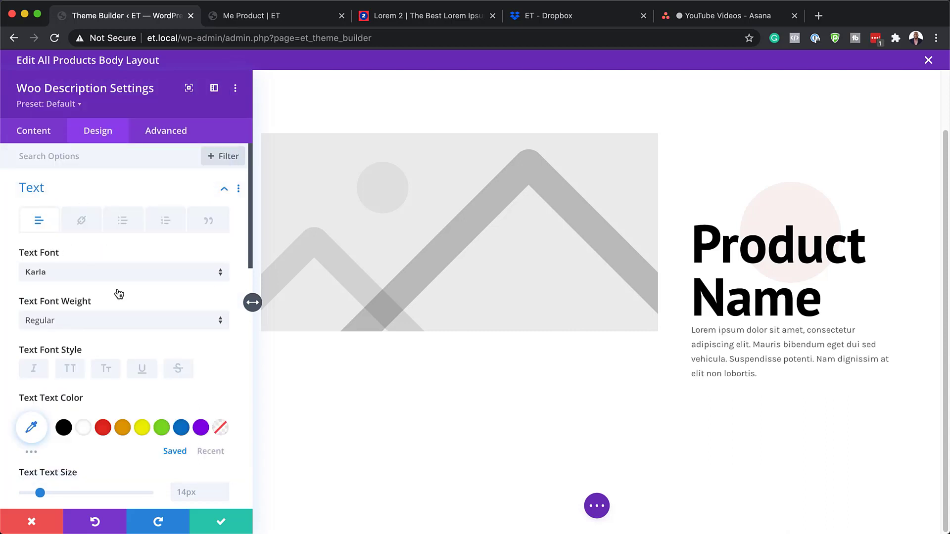
Set the description text size to 17px and its line height to 1.9em
{"action": "scroll", "coordinate": [198, 430], "scroll_direction": "down", "scroll_amount": 2}
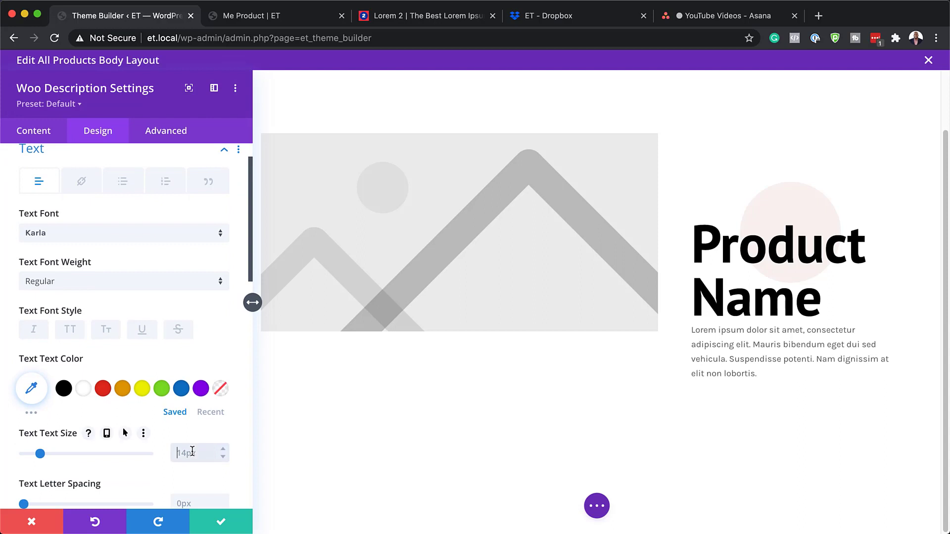
{"action": "left_click", "coordinate": [192, 452]}
{"action": "type", "text": "17"}
{"action": "scroll", "coordinate": [218, 307], "scroll_direction": "down", "scroll_amount": 3}
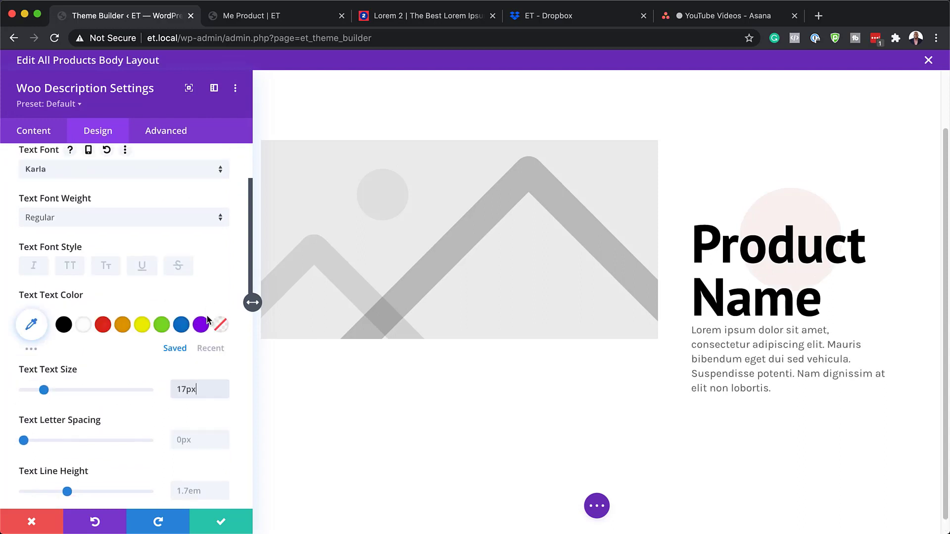
{"action": "left_click", "coordinate": [224, 481]}
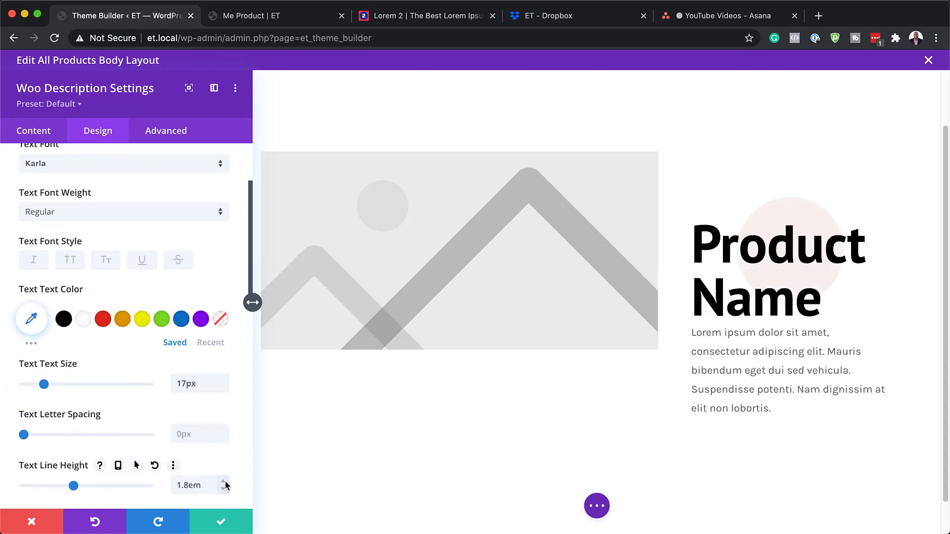
{"action": "left_click", "coordinate": [224, 482]}
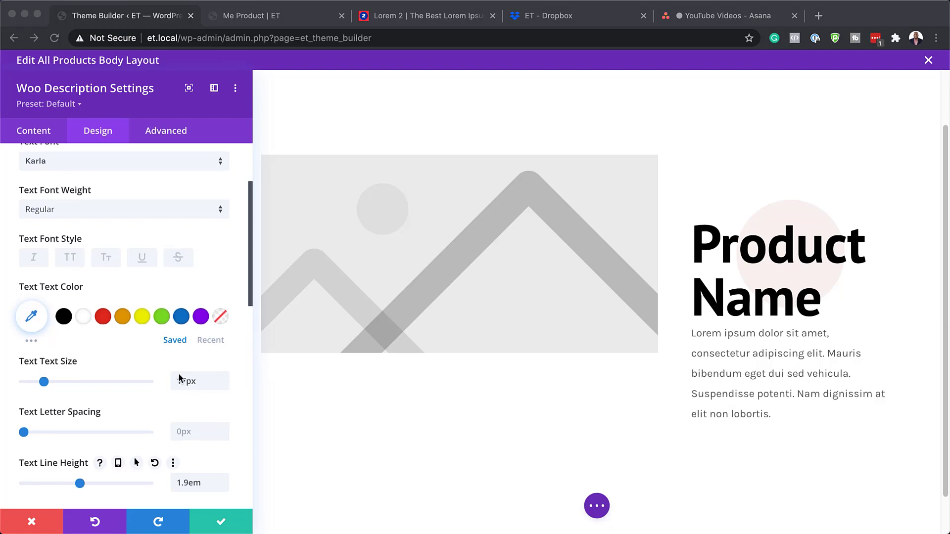
Give the description linked top and bottom margins of 5%, and save the Woo Description module
{"action": "scroll", "coordinate": [180, 378], "scroll_direction": "down", "scroll_amount": 10}
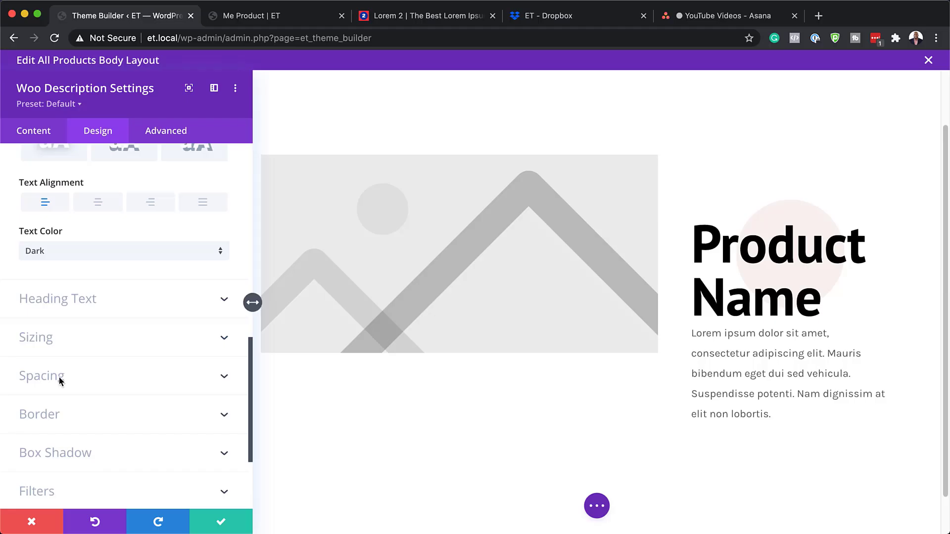
{"action": "left_click", "coordinate": [60, 380]}
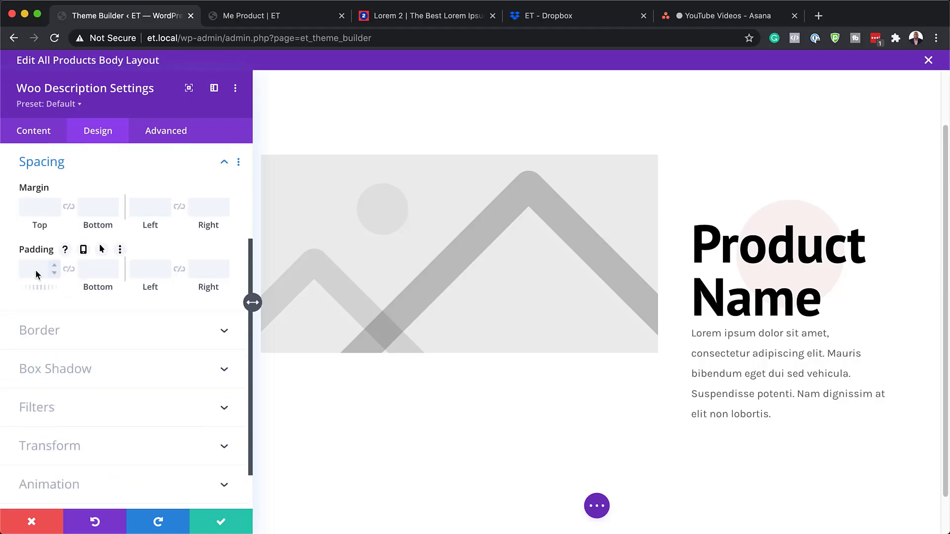
{"action": "left_click", "coordinate": [39, 212]}
{"action": "type", "text": "5%"}
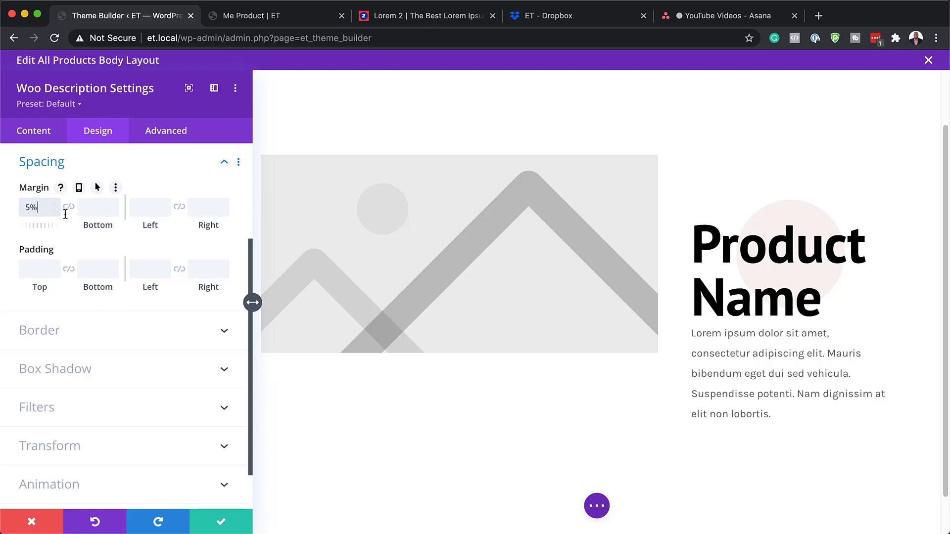
{"action": "left_click", "coordinate": [70, 208]}
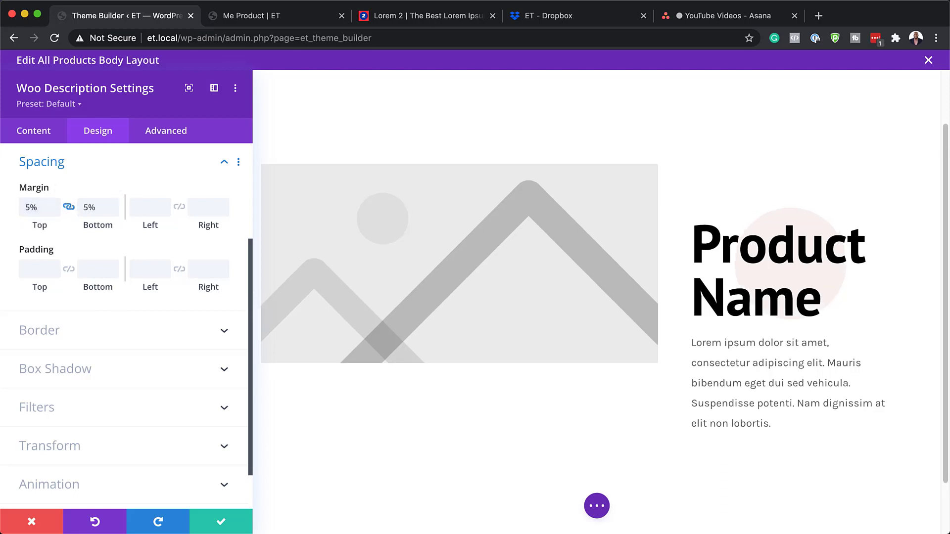
{"action": "left_click", "coordinate": [223, 523]}
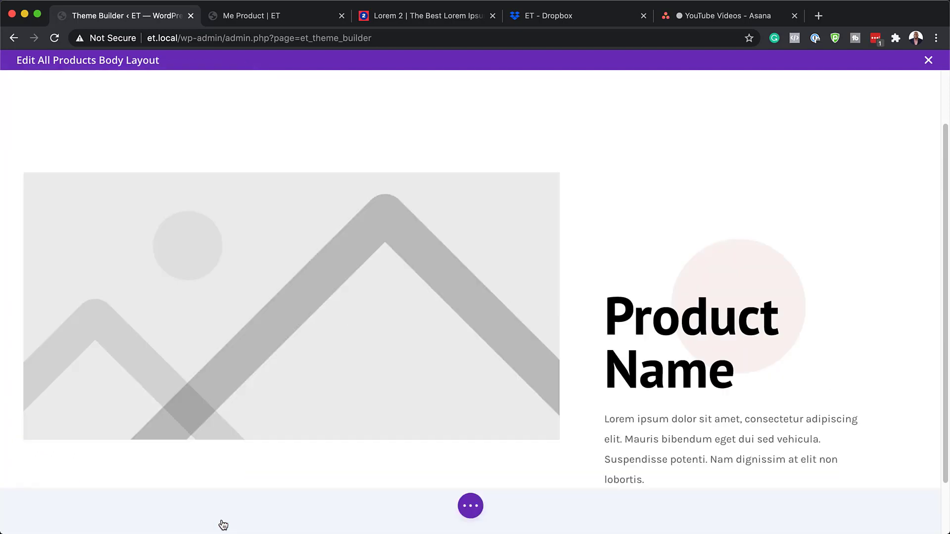
Add a Woo Price module below the product description
{"action": "scroll", "coordinate": [754, 475], "scroll_direction": "down", "scroll_amount": 3}
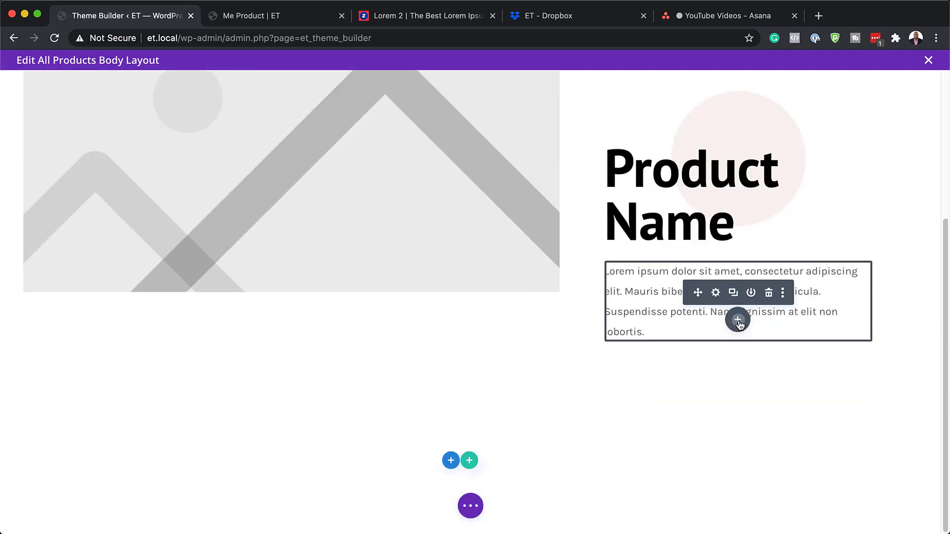
{"action": "left_click", "coordinate": [737, 321]}
{"action": "type", "text": "woo pri"}
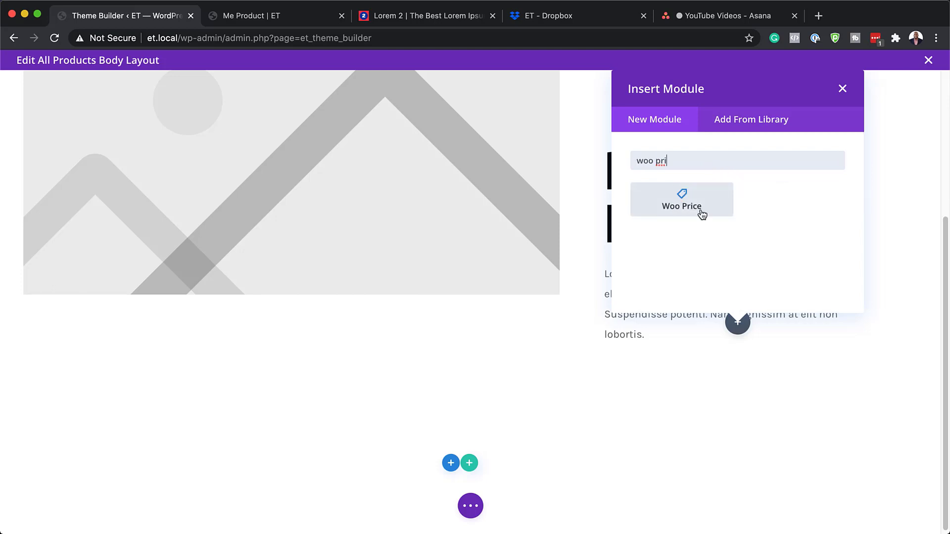
{"action": "left_click", "coordinate": [681, 202]}
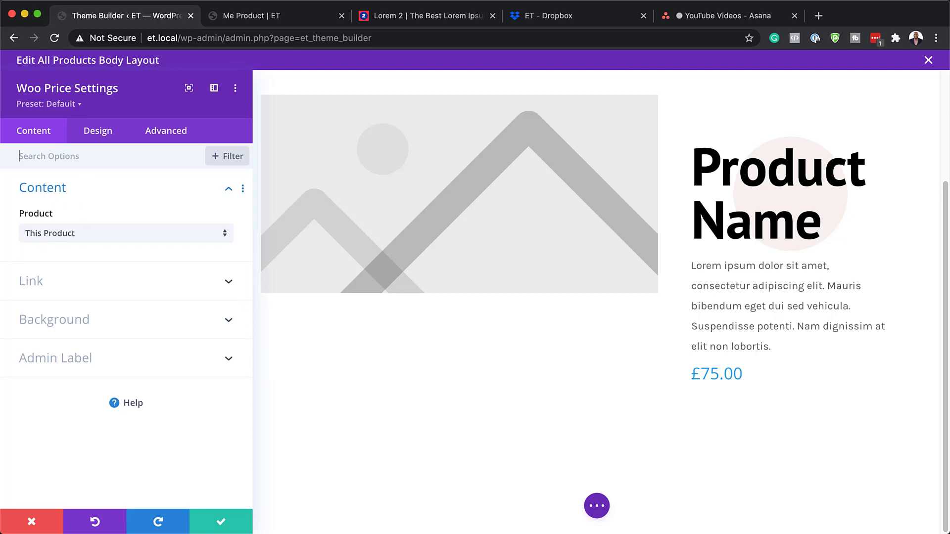
Set the price font to PT Sans with a Bold font weight
{"action": "left_click", "coordinate": [90, 128]}
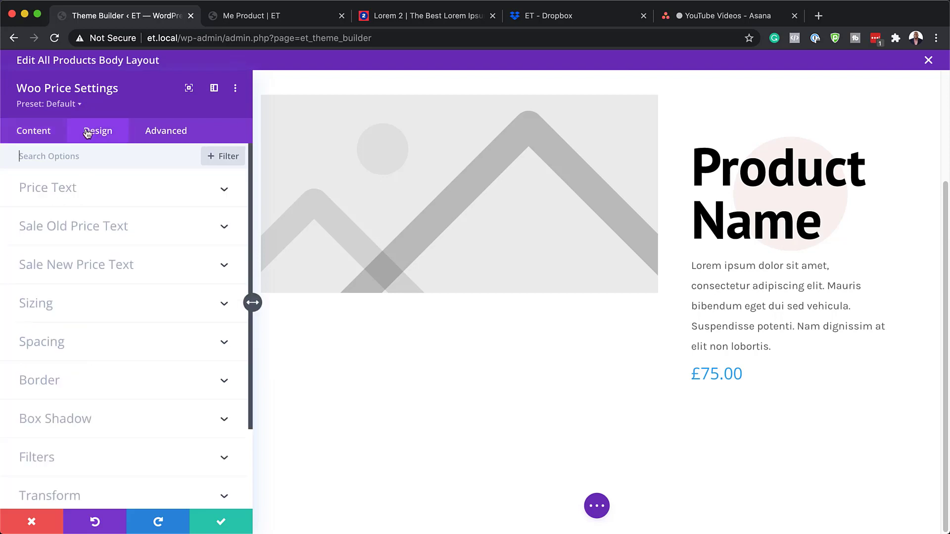
{"action": "left_click", "coordinate": [55, 194]}
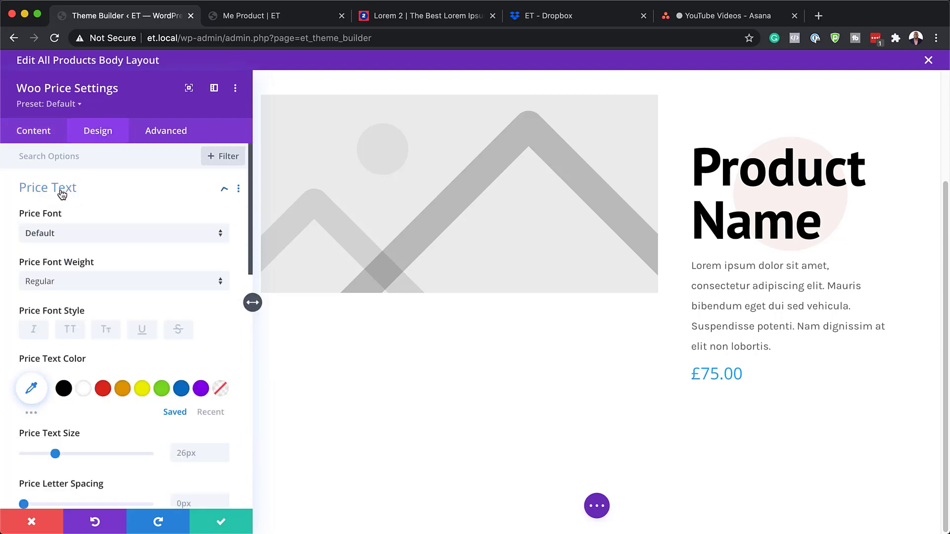
{"action": "left_click", "coordinate": [64, 241]}
{"action": "left_click", "coordinate": [68, 195]}
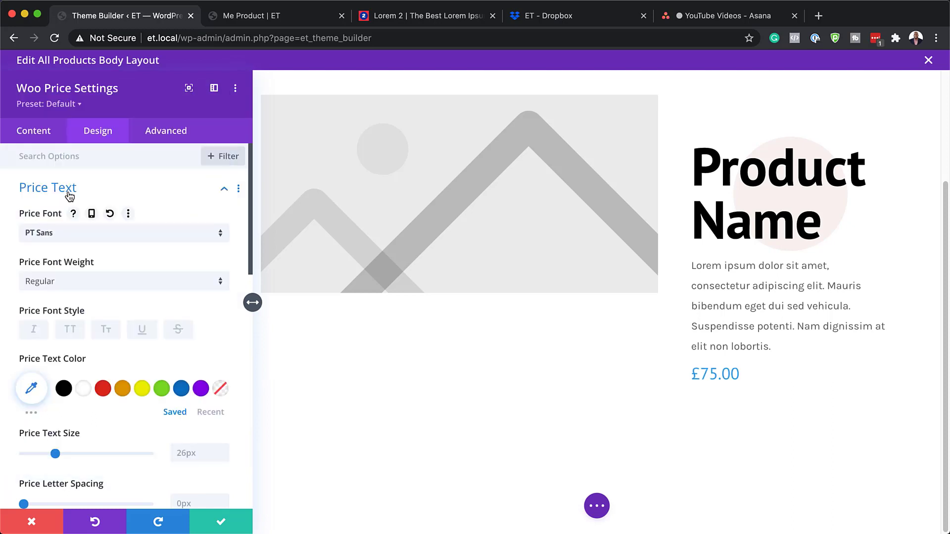
{"action": "left_click", "coordinate": [80, 282]}
{"action": "left_click", "coordinate": [82, 315]}
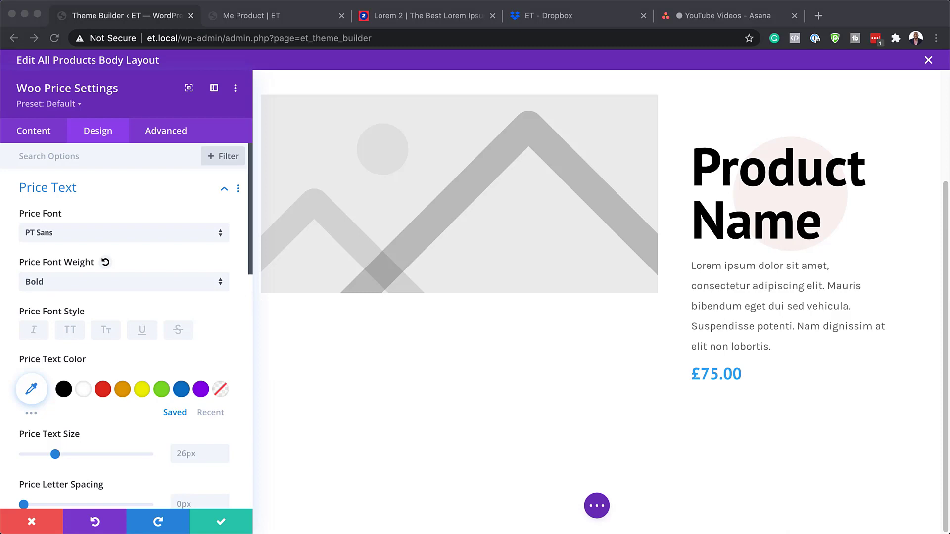
Set the price text colour to #ce8654
{"action": "left_click", "coordinate": [31, 388]}
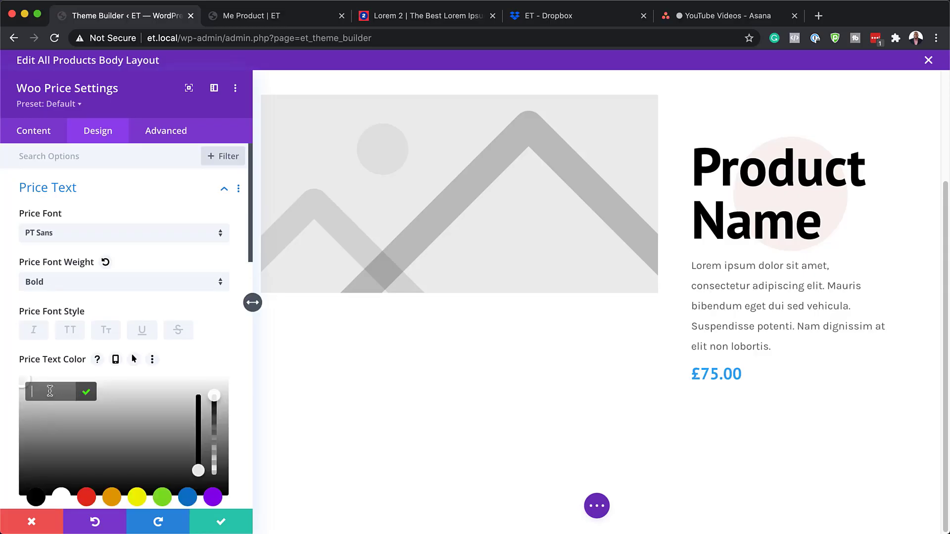
{"action": "type", "text": "#ce8654"}
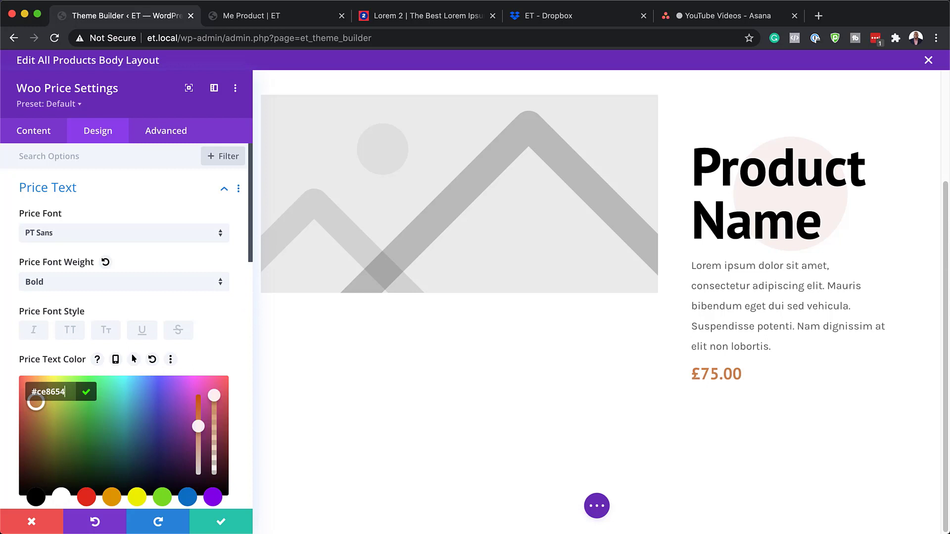
{"action": "left_click", "coordinate": [214, 352]}
Set the price text size to 27px and save the Woo Price module
{"action": "scroll", "coordinate": [235, 352], "scroll_direction": "down", "scroll_amount": 2}
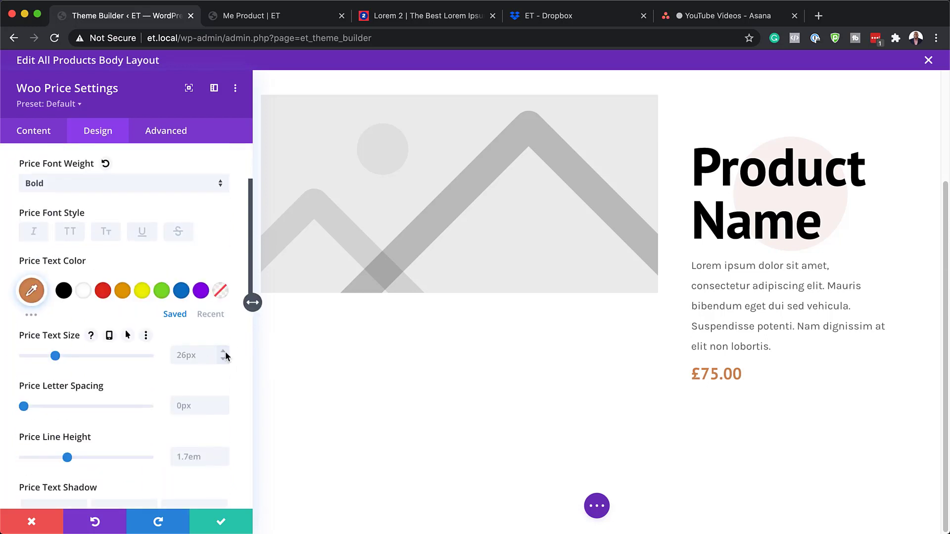
{"action": "left_click", "coordinate": [223, 354]}
{"action": "key", "text": "Up"}
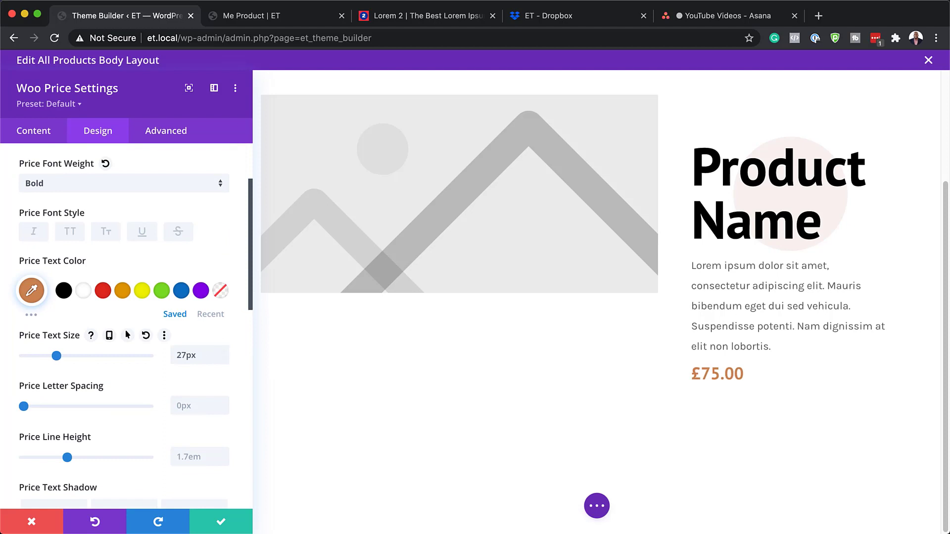
{"action": "left_click", "coordinate": [222, 519]}
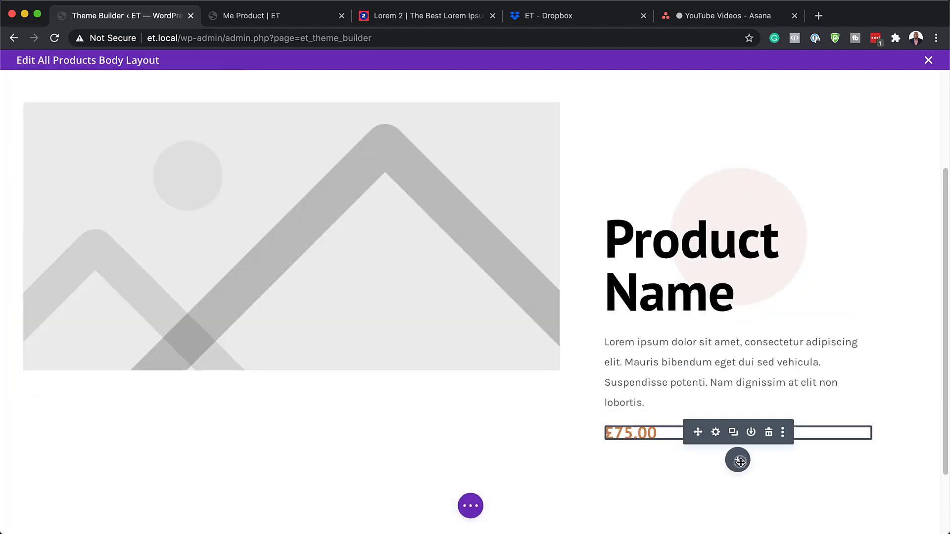
Add a Woo Add To Cart module below the product price
{"action": "left_click", "coordinate": [737, 459]}
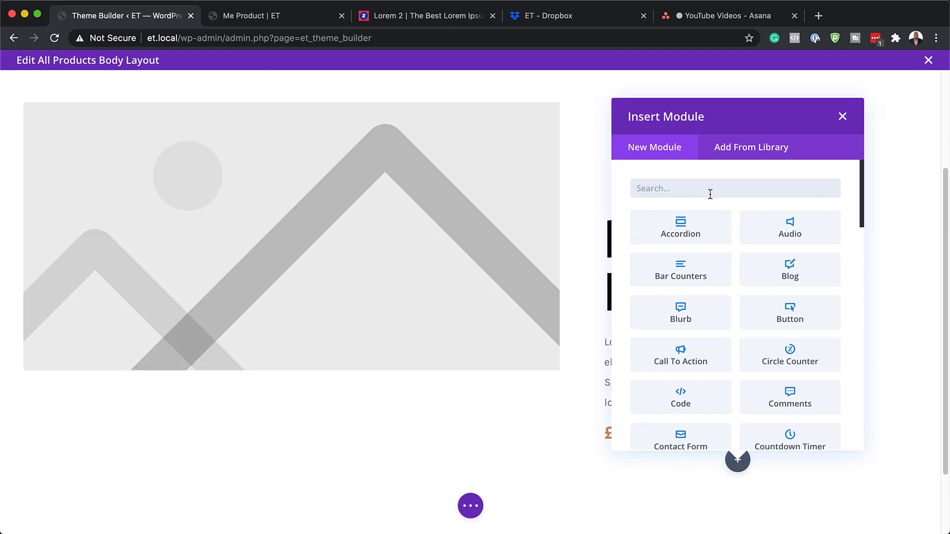
{"action": "type", "text": "add"}
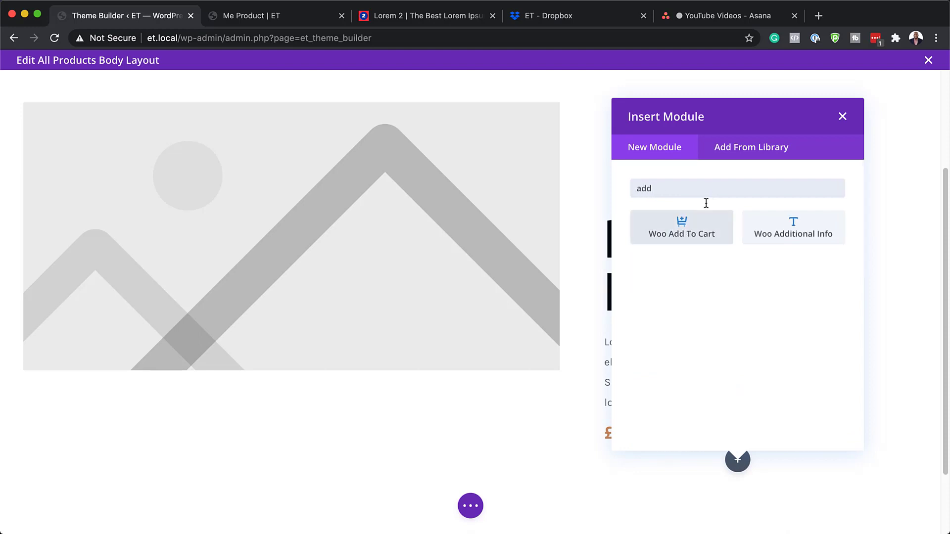
{"action": "left_click", "coordinate": [682, 226]}
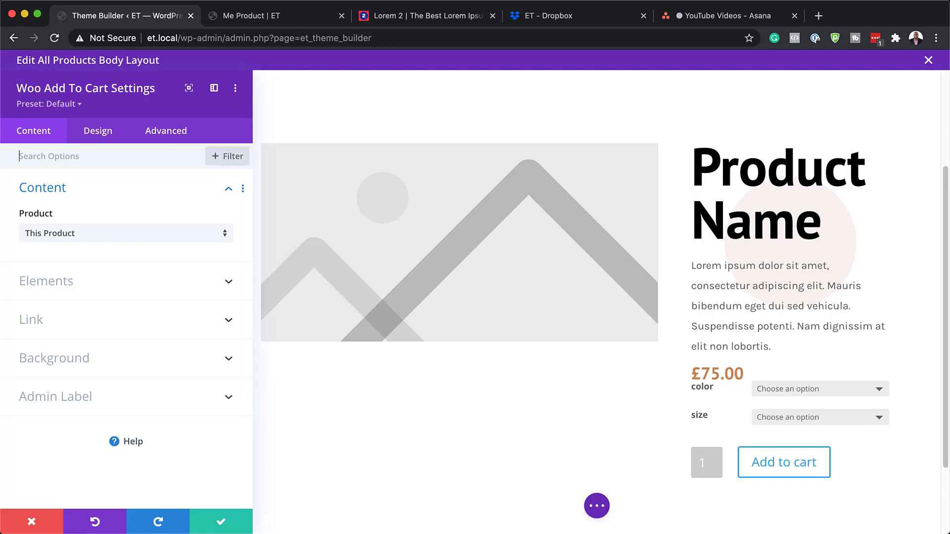
Set the Add To Cart fields' background colour to white and their text colour to black
{"action": "left_click", "coordinate": [98, 131]}
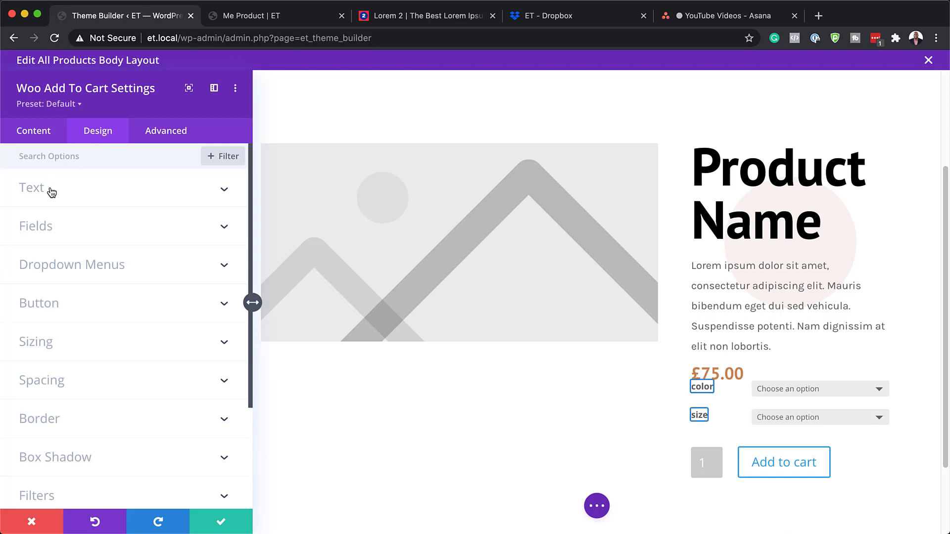
{"action": "left_click", "coordinate": [48, 228]}
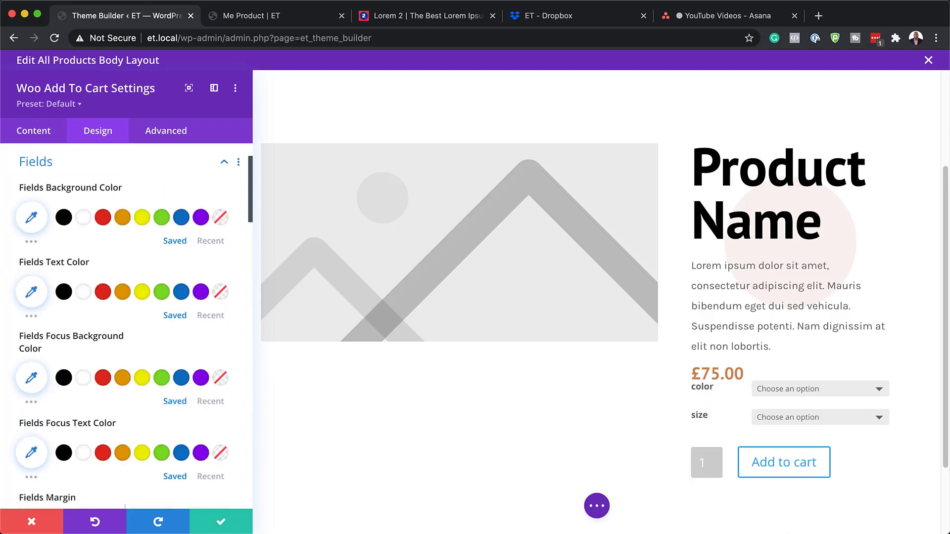
{"action": "left_click", "coordinate": [83, 217]}
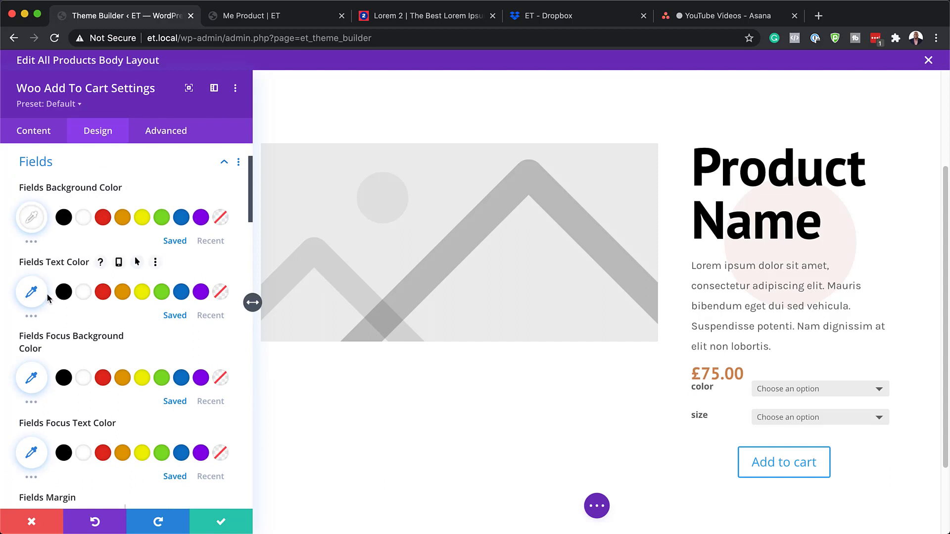
{"action": "left_click", "coordinate": [68, 299]}
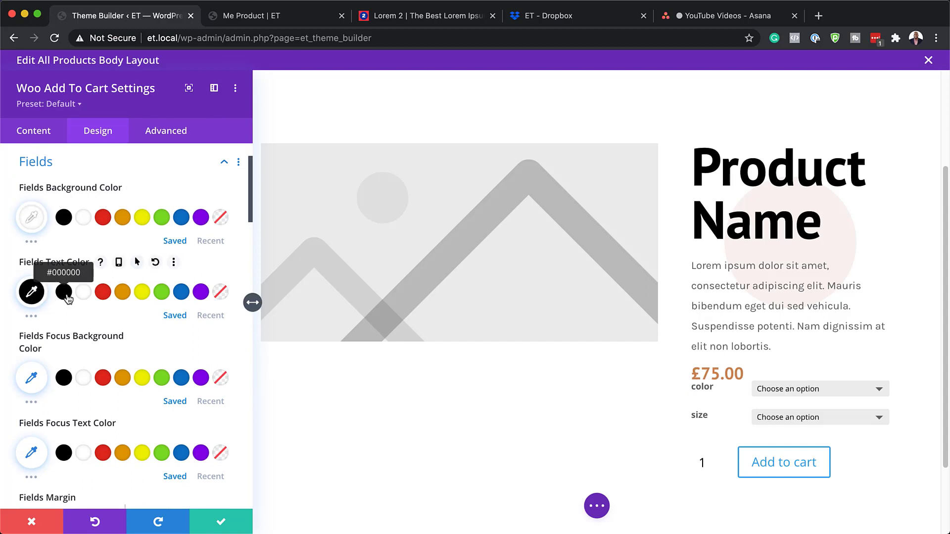
{"action": "scroll", "coordinate": [95, 339], "scroll_direction": "down", "scroll_amount": 1}
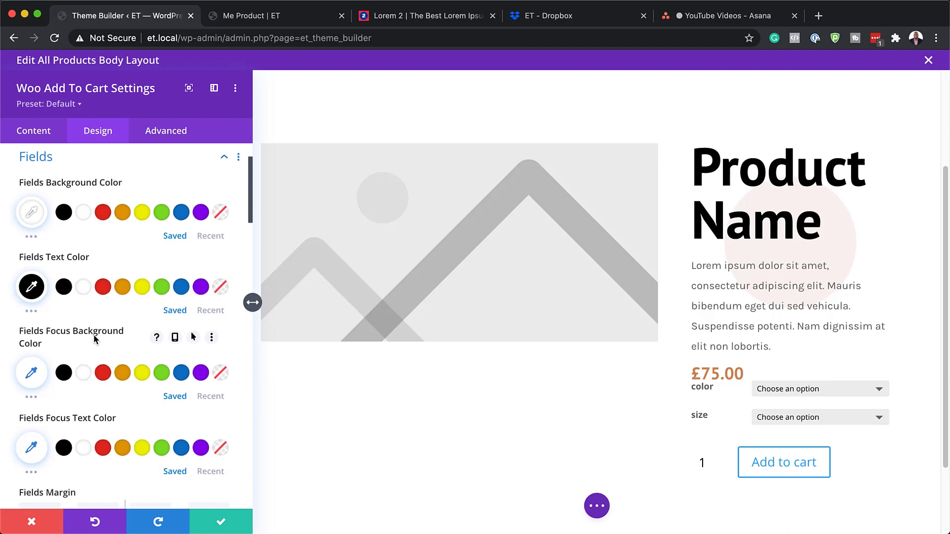
{"action": "scroll", "coordinate": [95, 338], "scroll_direction": "down", "scroll_amount": 5}
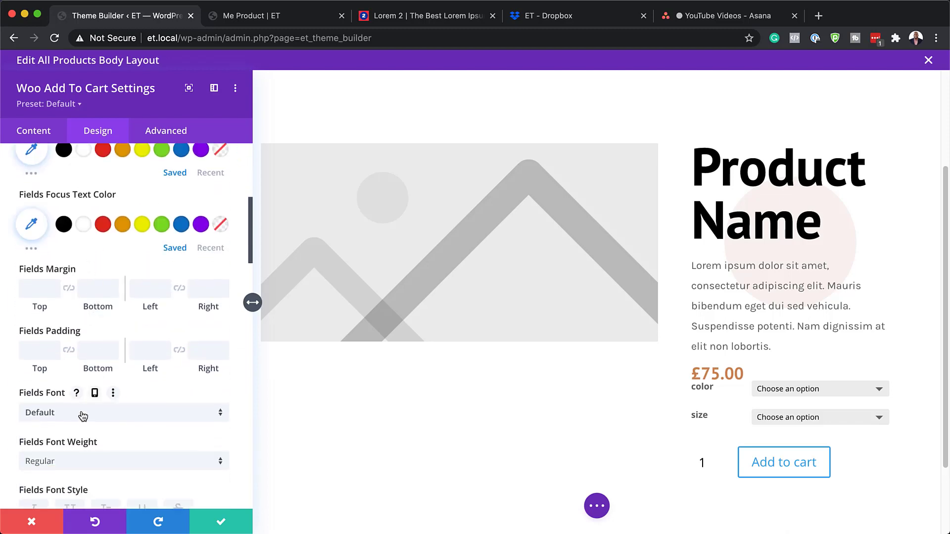
Set the Add To Cart fields' font to Open Sans and all their rounded corners to 0px
{"action": "left_click", "coordinate": [83, 416]}
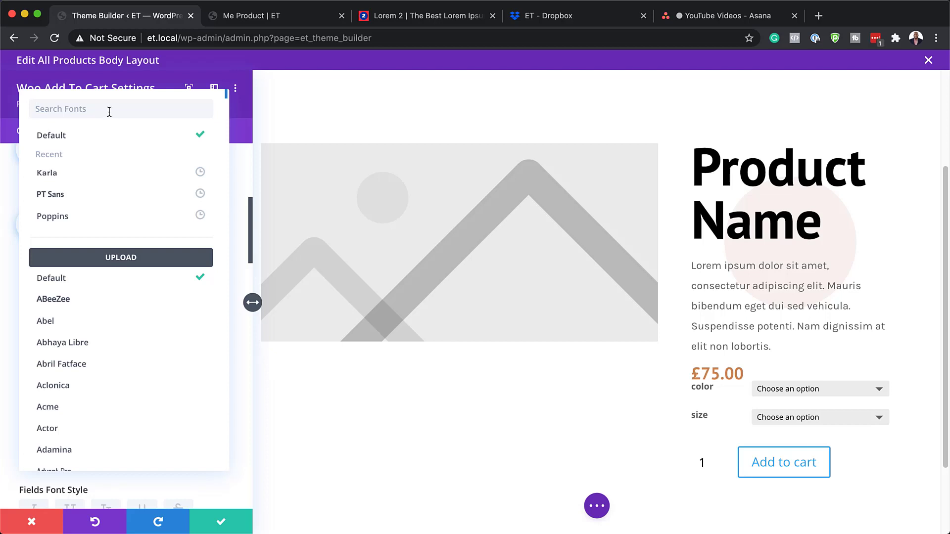
{"action": "type", "text": "open"}
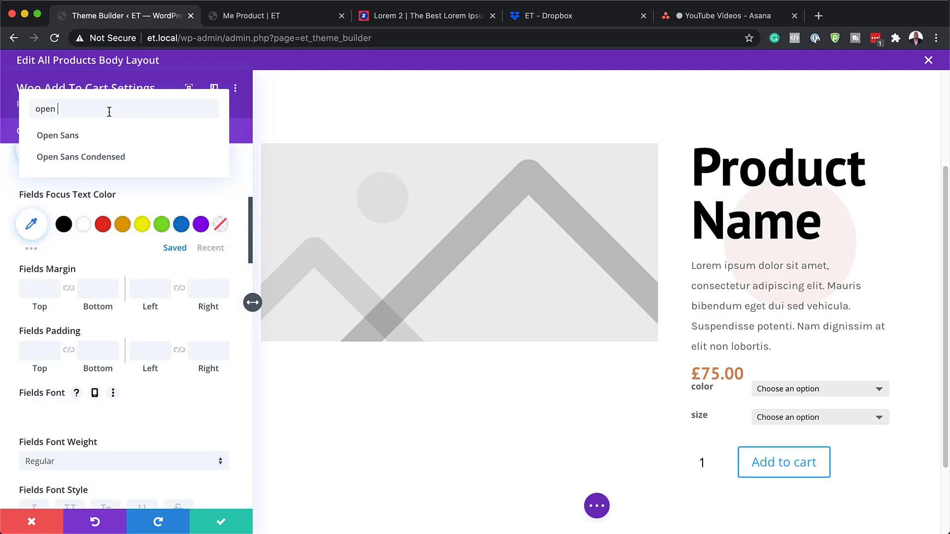
{"action": "left_click", "coordinate": [50, 135]}
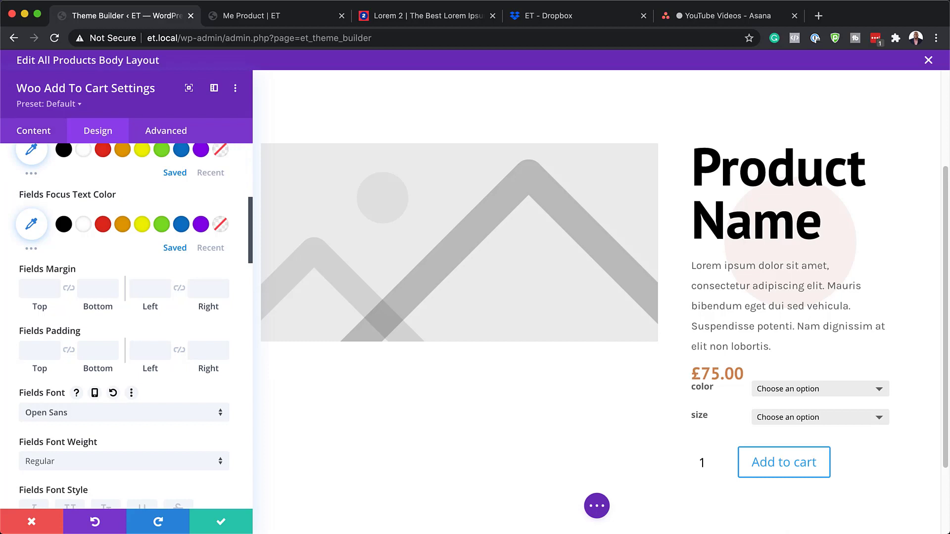
{"action": "scroll", "coordinate": [155, 298], "scroll_direction": "down", "scroll_amount": 7}
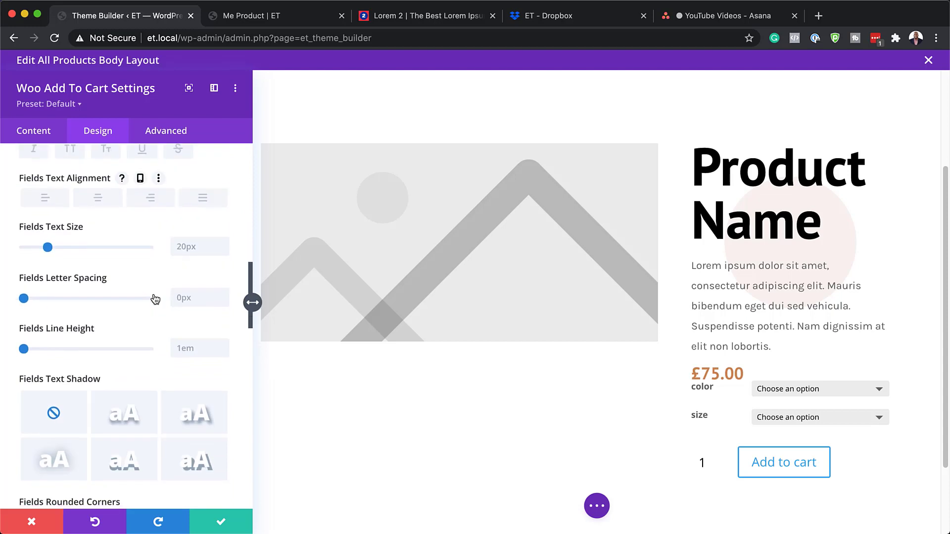
{"action": "scroll", "coordinate": [153, 298], "scroll_direction": "down", "scroll_amount": 4}
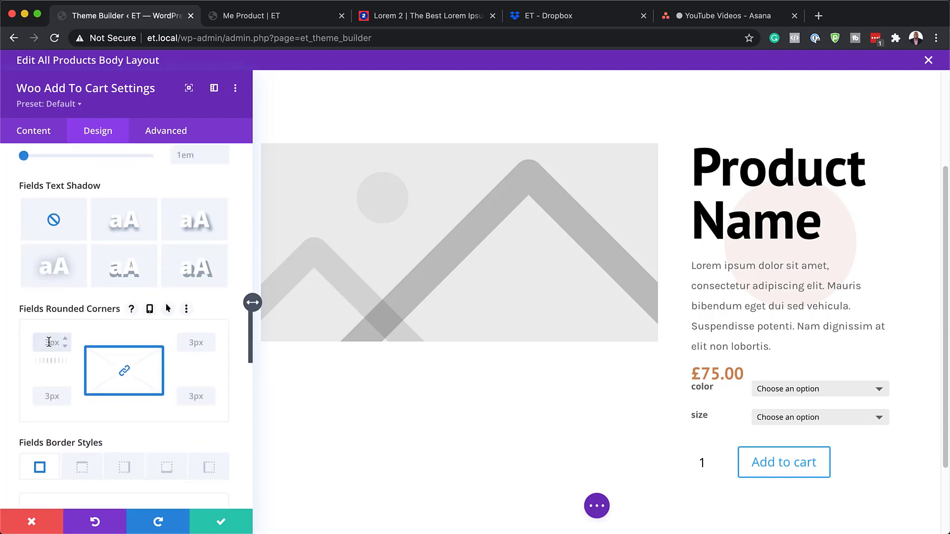
{"action": "type", "text": "px"}
Give the Add To Cart fields a 1px bottom border in the colour #ce8654
{"action": "scroll", "coordinate": [50, 342], "scroll_direction": "down", "scroll_amount": 1}
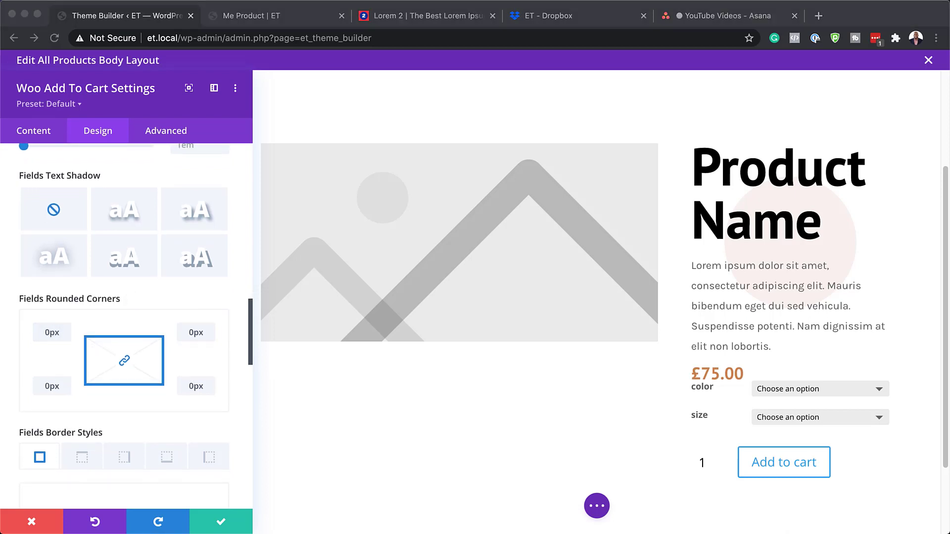
{"action": "left_click", "coordinate": [160, 461]}
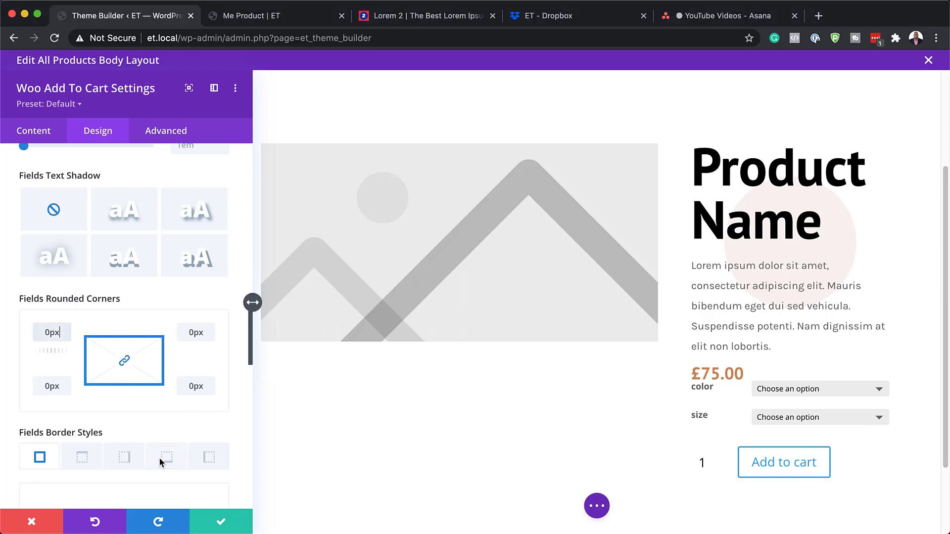
{"action": "left_click", "coordinate": [166, 460]}
{"action": "scroll", "coordinate": [168, 455], "scroll_direction": "down", "scroll_amount": 5}
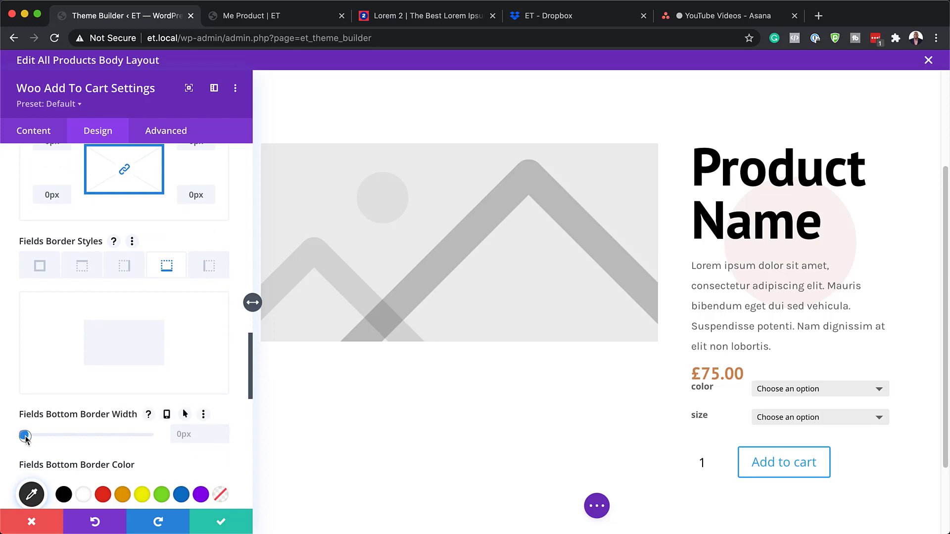
{"action": "left_click_drag", "start_coordinate": [23, 435], "coordinate": [26, 435]}
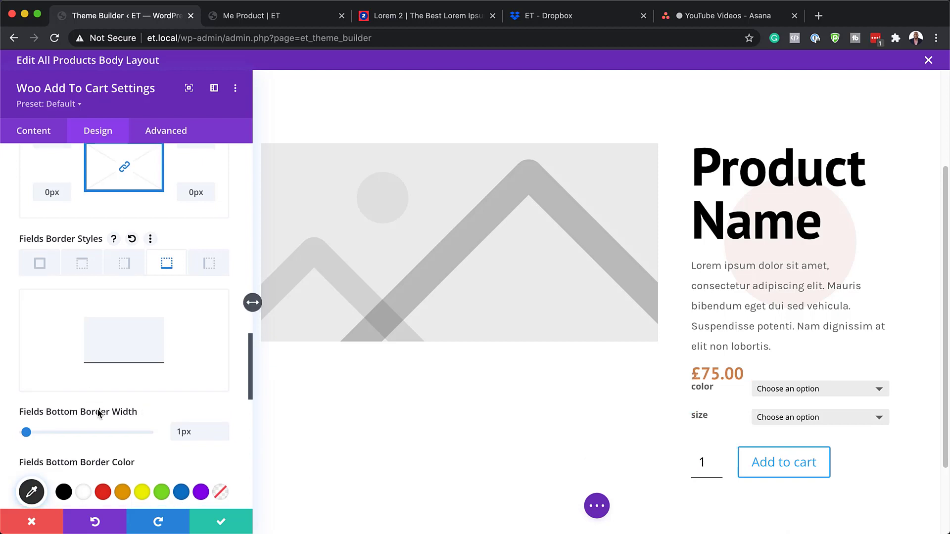
{"action": "scroll", "coordinate": [75, 430], "scroll_direction": "down", "scroll_amount": 2}
{"action": "left_click", "coordinate": [32, 440]}
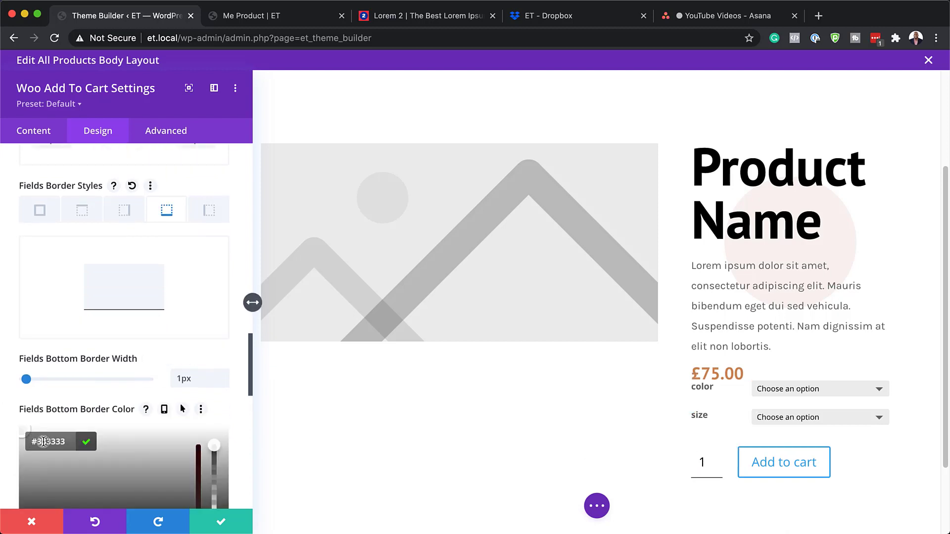
{"action": "type", "text": "#ce8654"}
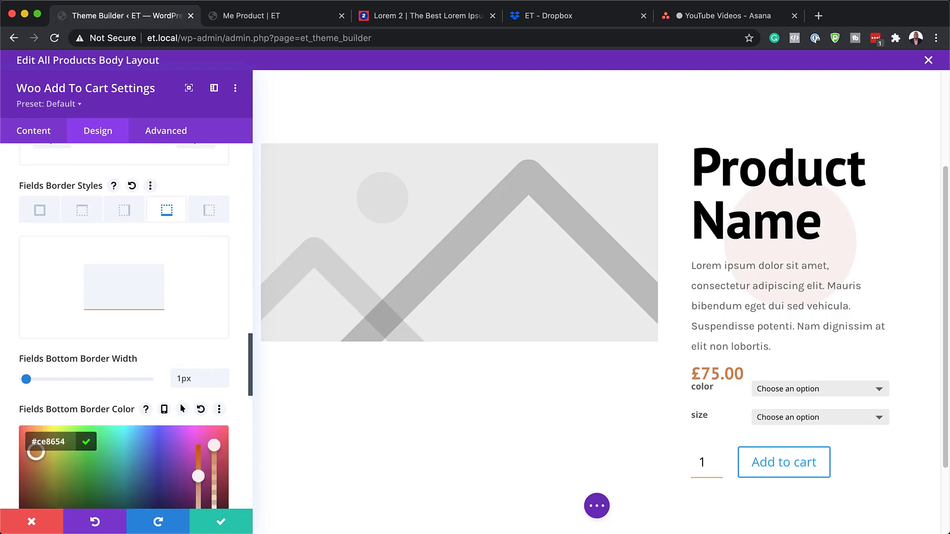
Enable custom styles for the Add To Cart button, with white text on a black background
{"action": "scroll", "coordinate": [202, 321], "scroll_direction": "down", "scroll_amount": 10}
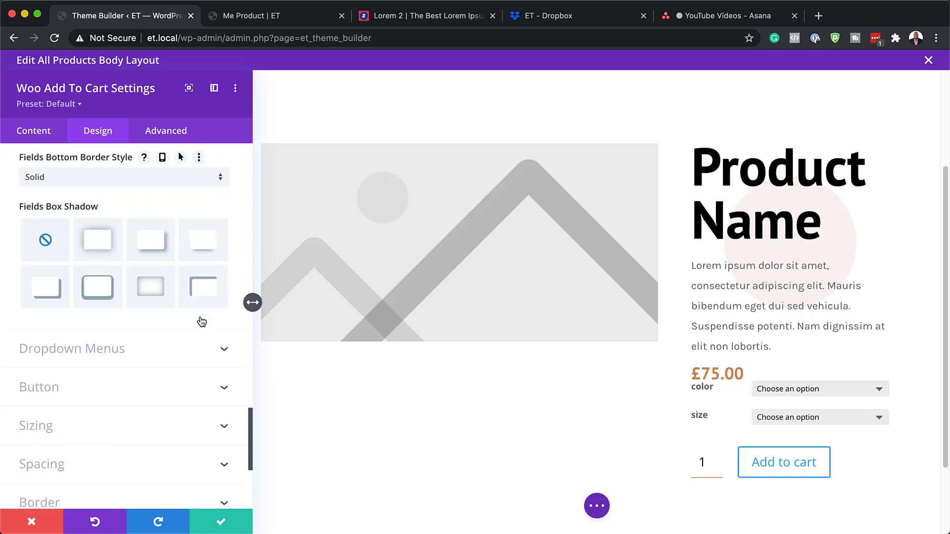
{"action": "scroll", "coordinate": [201, 321], "scroll_direction": "down", "scroll_amount": 2}
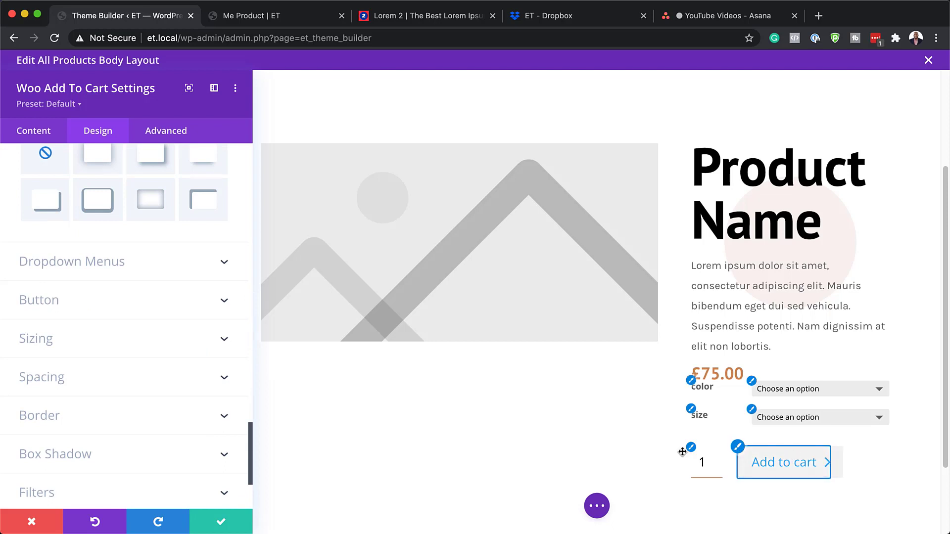
{"action": "left_click", "coordinate": [69, 301]}
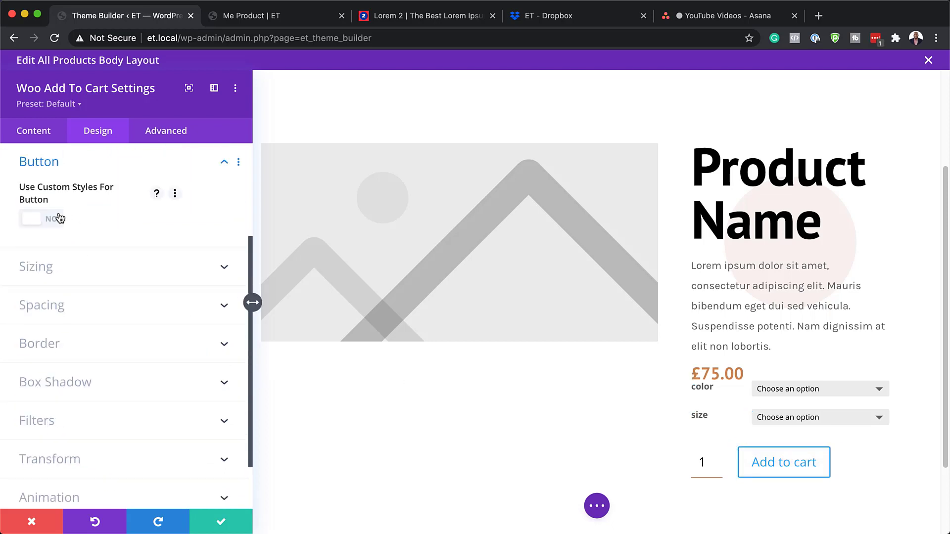
{"action": "left_click", "coordinate": [51, 220]}
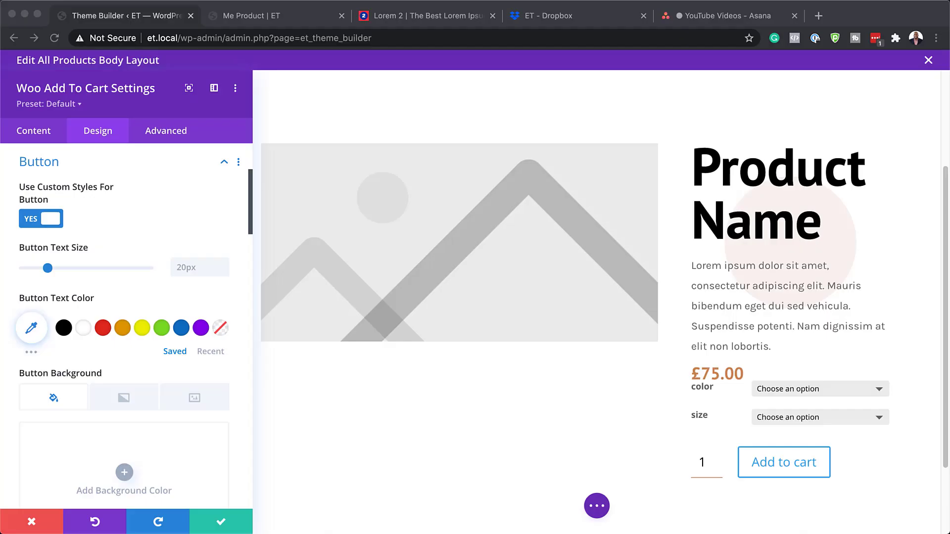
{"action": "left_click", "coordinate": [84, 329]}
{"action": "scroll", "coordinate": [96, 352], "scroll_direction": "down", "scroll_amount": 3}
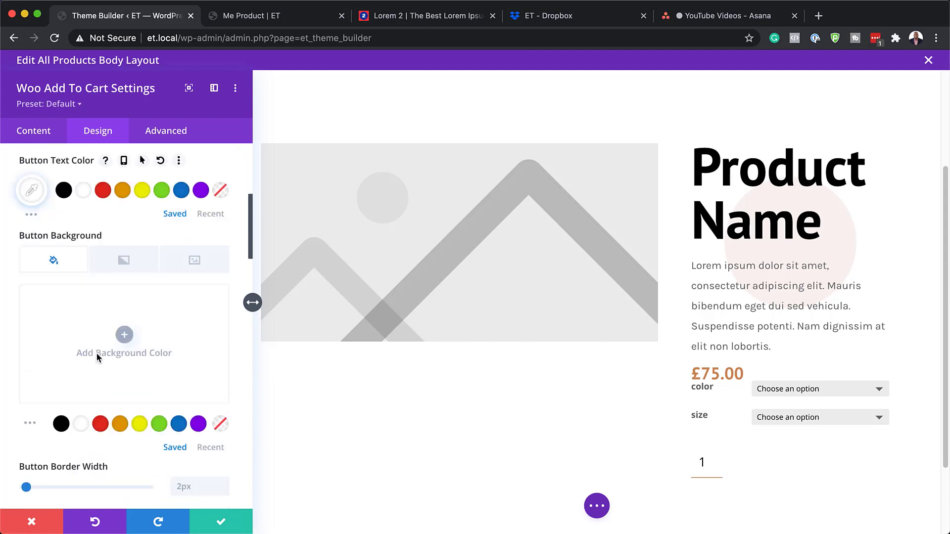
{"action": "left_click", "coordinate": [125, 332]}
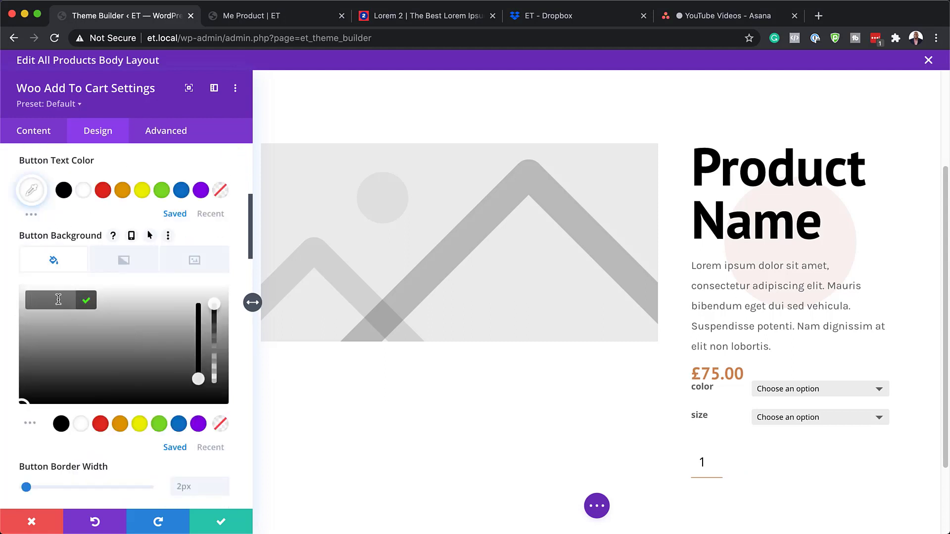
{"action": "key", "text": "super+v"}
Set the Add To Cart button's border radius to 100px
{"action": "scroll", "coordinate": [156, 361], "scroll_direction": "down", "scroll_amount": 3}
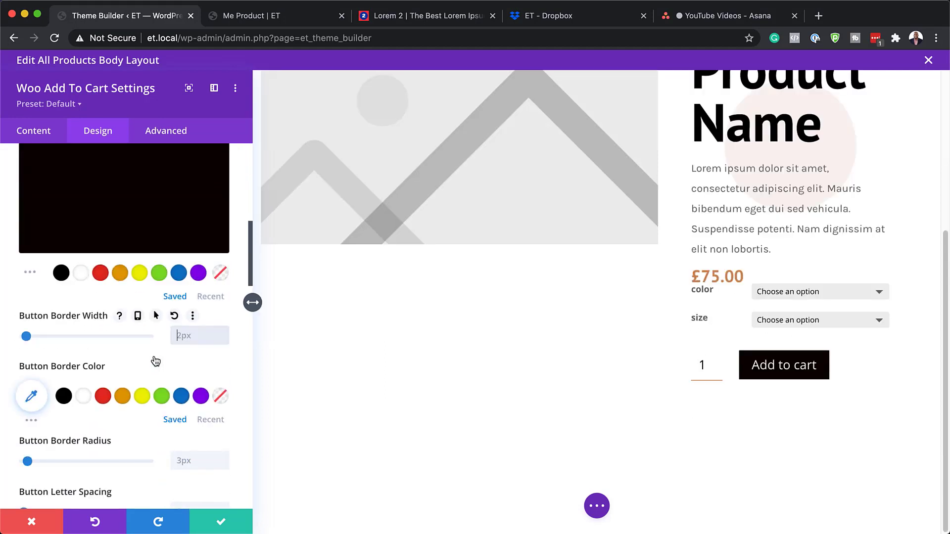
{"action": "scroll", "coordinate": [154, 356], "scroll_direction": "down", "scroll_amount": 2}
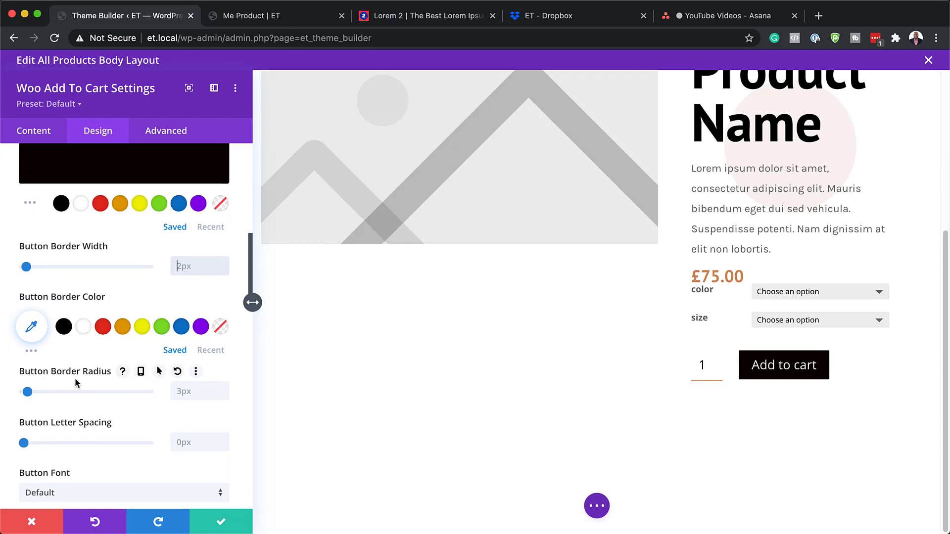
{"action": "left_click", "coordinate": [192, 391]}
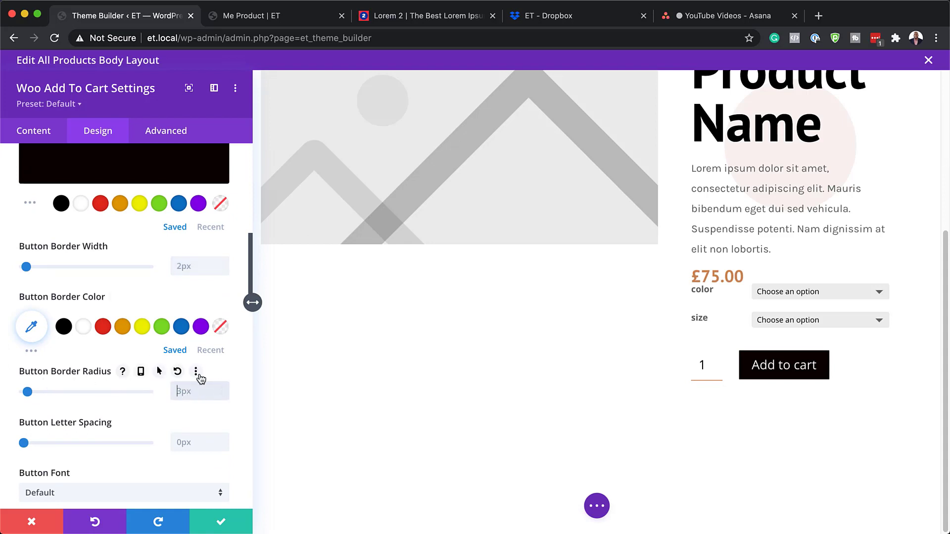
{"action": "type", "text": "100"}
{"action": "key", "text": "Return"}
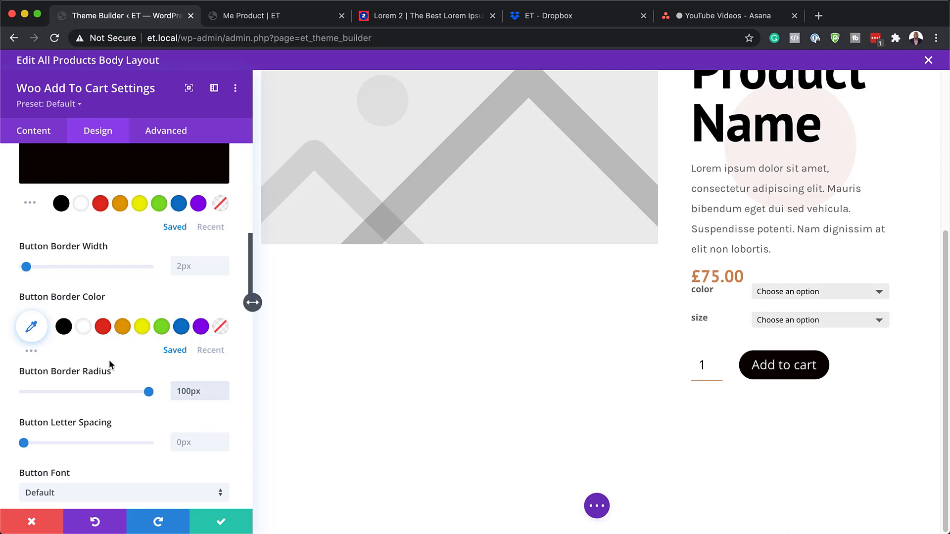
Set the Add To Cart button's font to PT Sans with a bold weight
{"action": "scroll", "coordinate": [118, 385], "scroll_direction": "down", "scroll_amount": 5}
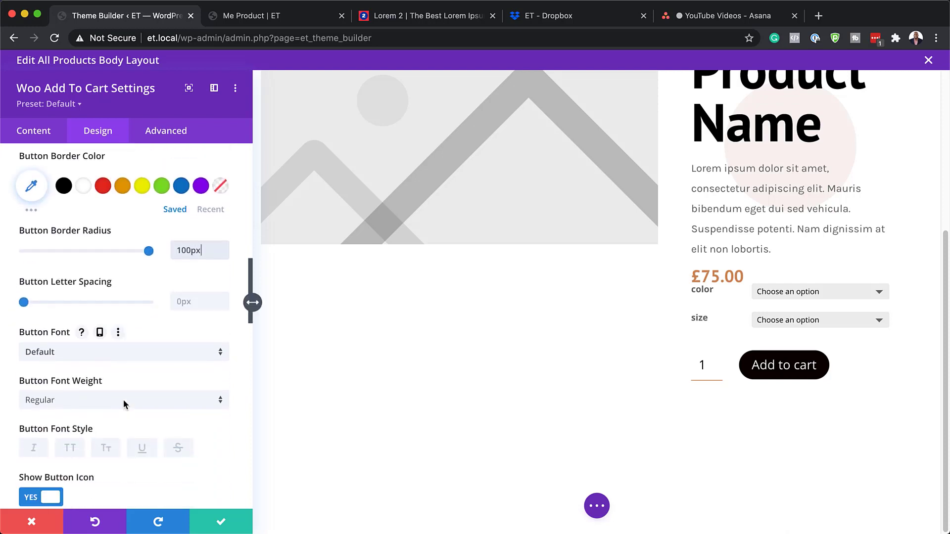
{"action": "scroll", "coordinate": [123, 401], "scroll_direction": "down", "scroll_amount": 3}
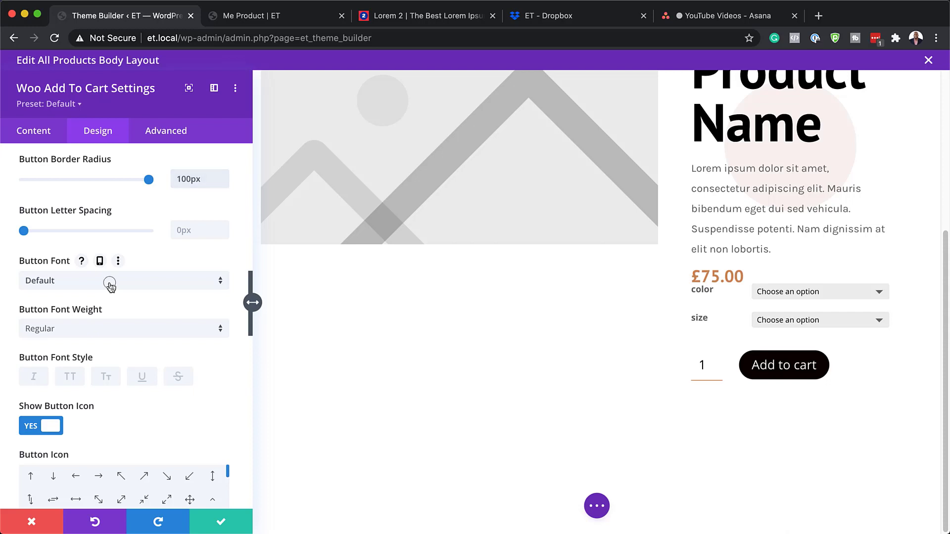
{"action": "left_click", "coordinate": [110, 284]}
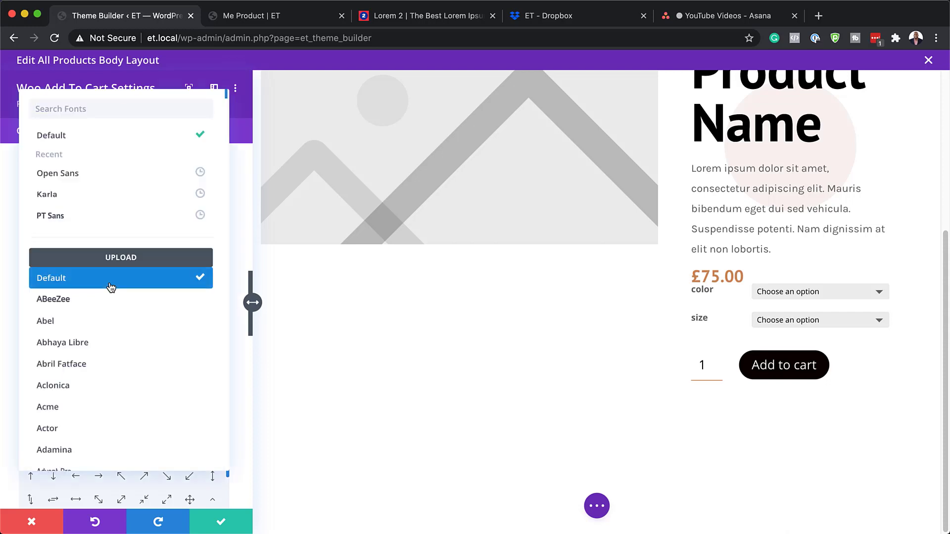
{"action": "left_click", "coordinate": [103, 215]}
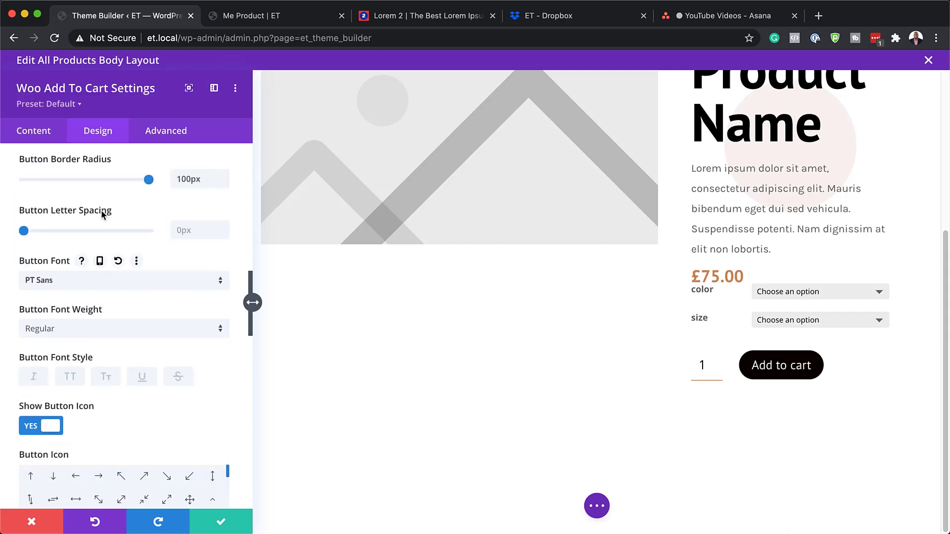
{"action": "left_click", "coordinate": [104, 335]}
{"action": "left_click", "coordinate": [95, 372]}
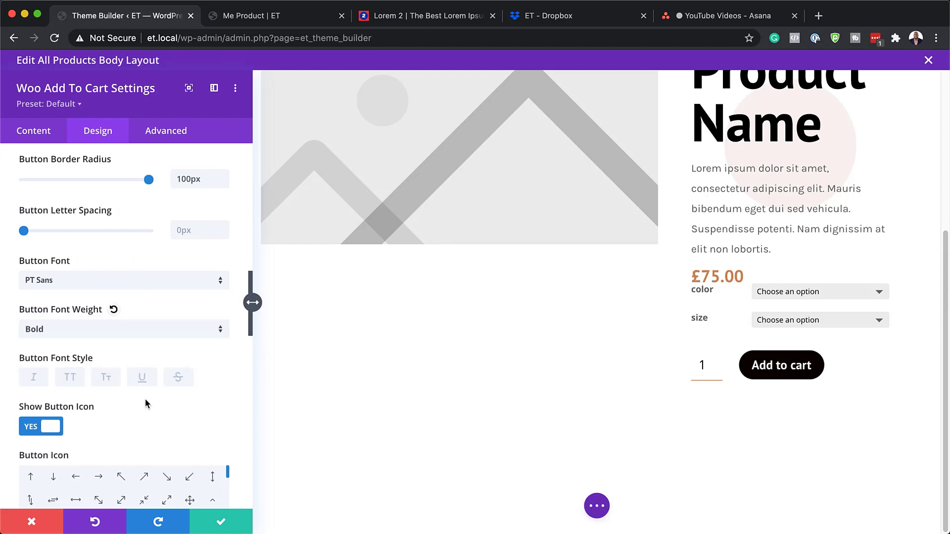
Set the button's padding to 20px top and bottom and 50px left and right, and its top margin to 5%
{"action": "scroll", "coordinate": [147, 403], "scroll_direction": "down", "scroll_amount": 12}
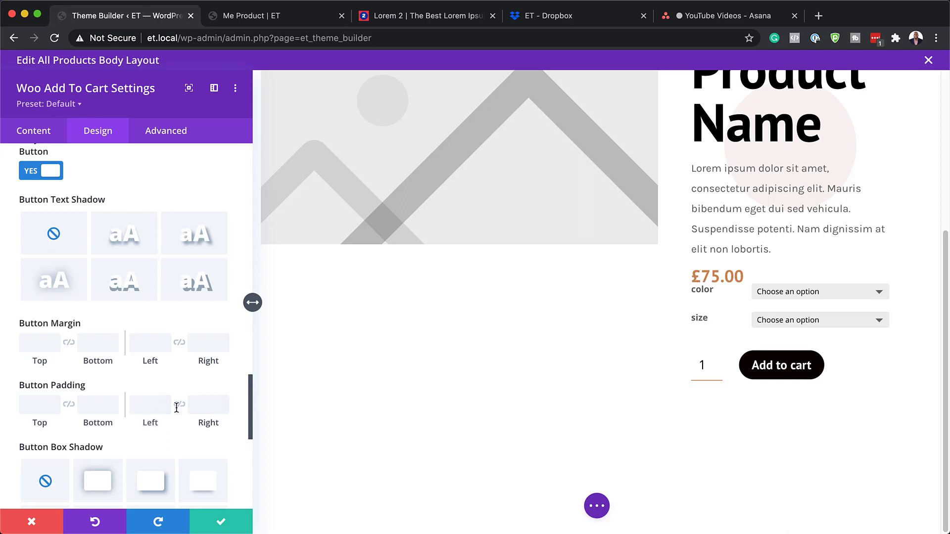
{"action": "scroll", "coordinate": [177, 408], "scroll_direction": "down", "scroll_amount": 2}
{"action": "left_click", "coordinate": [41, 364]}
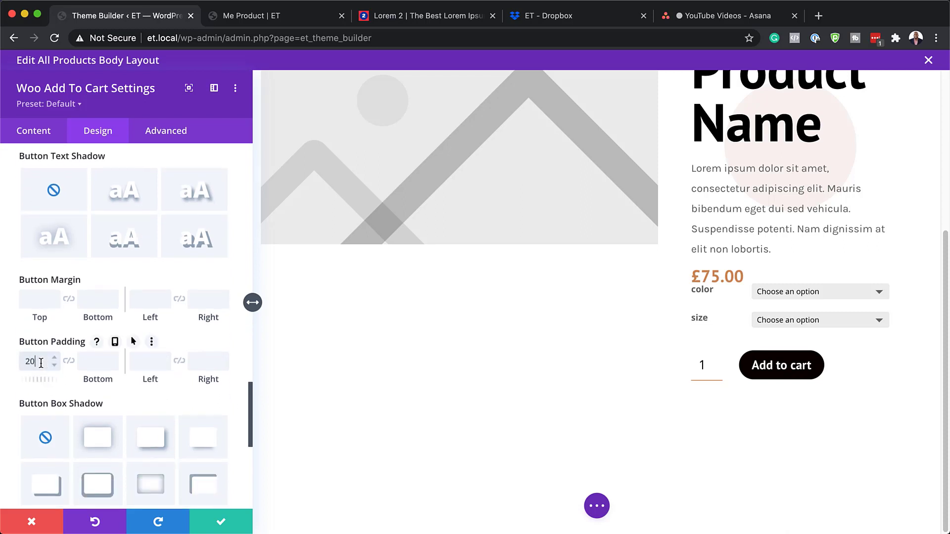
{"action": "type", "text": "20px"}
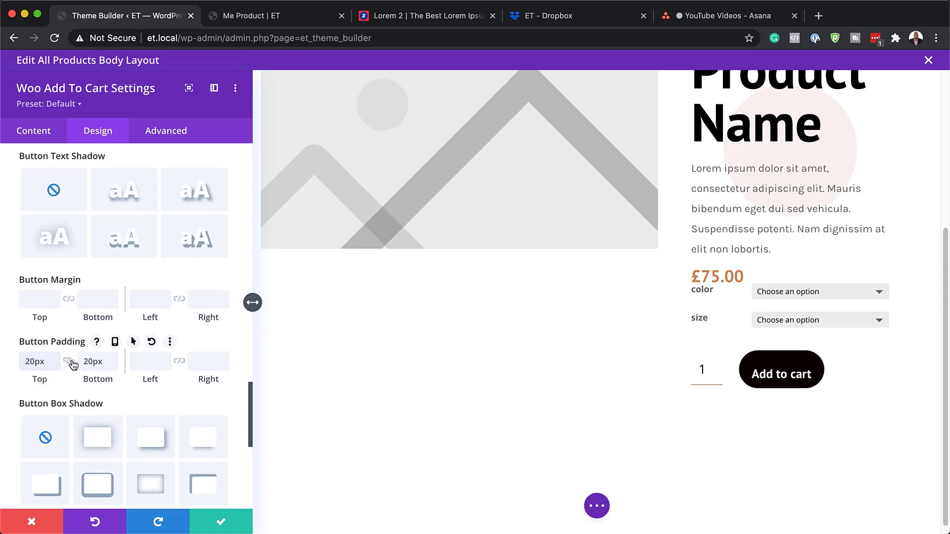
{"action": "left_click", "coordinate": [71, 362]}
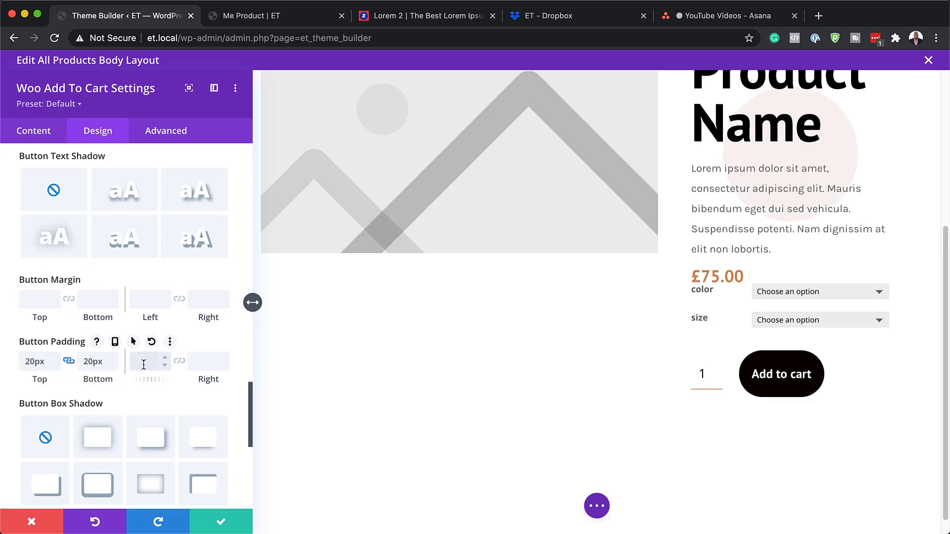
{"action": "type", "text": "50px"}
{"action": "left_click", "coordinate": [179, 360]}
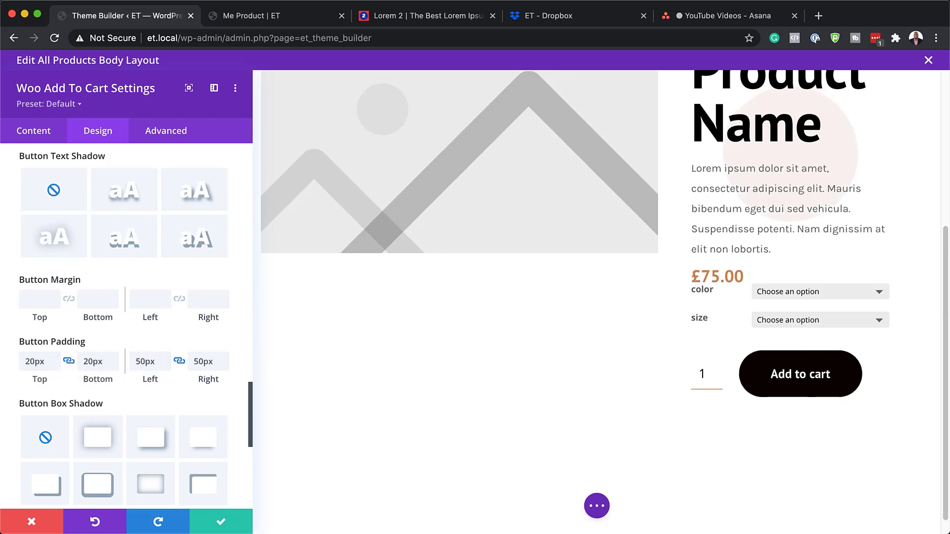
{"action": "left_click", "coordinate": [33, 300]}
{"action": "type", "text": "5%"}
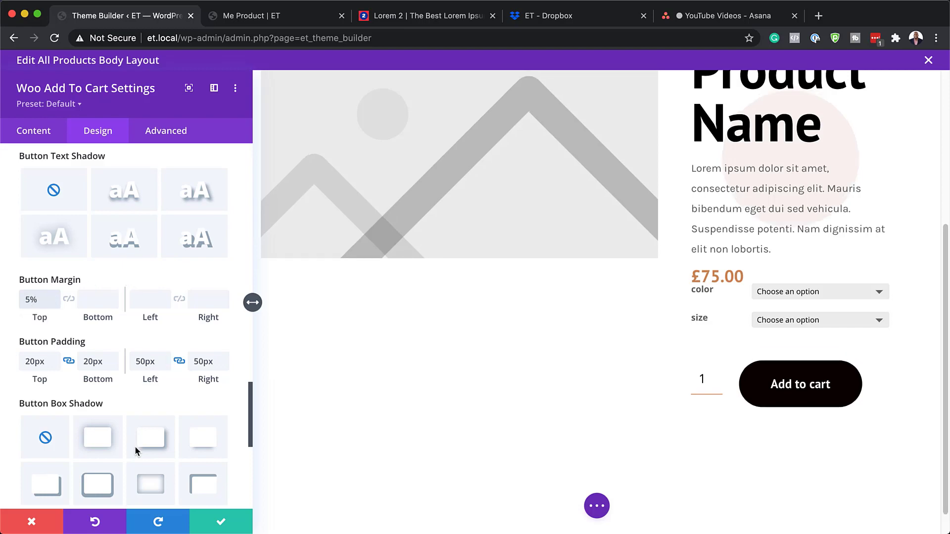
Save the Woo Add To Cart module settings and the All Products body layout
{"action": "left_click", "coordinate": [223, 528]}
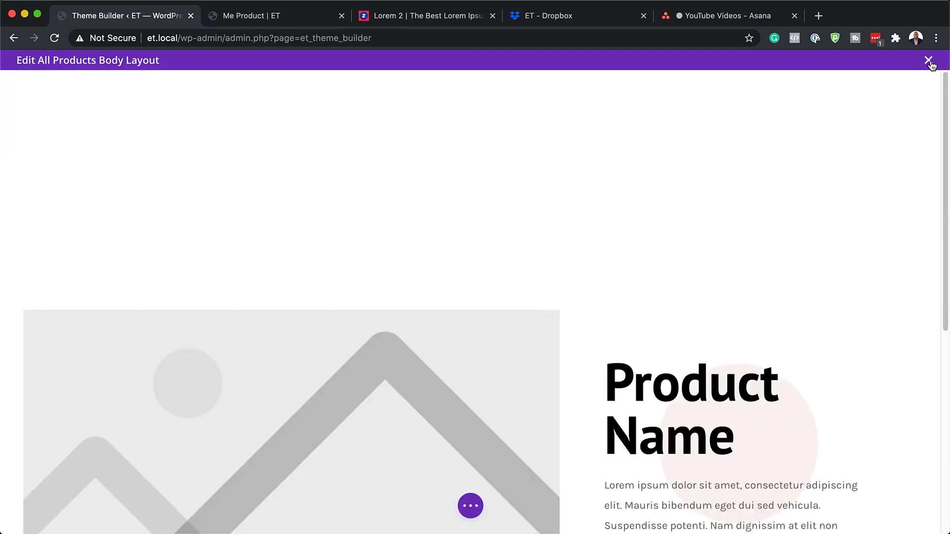
{"action": "left_click", "coordinate": [470, 506]}
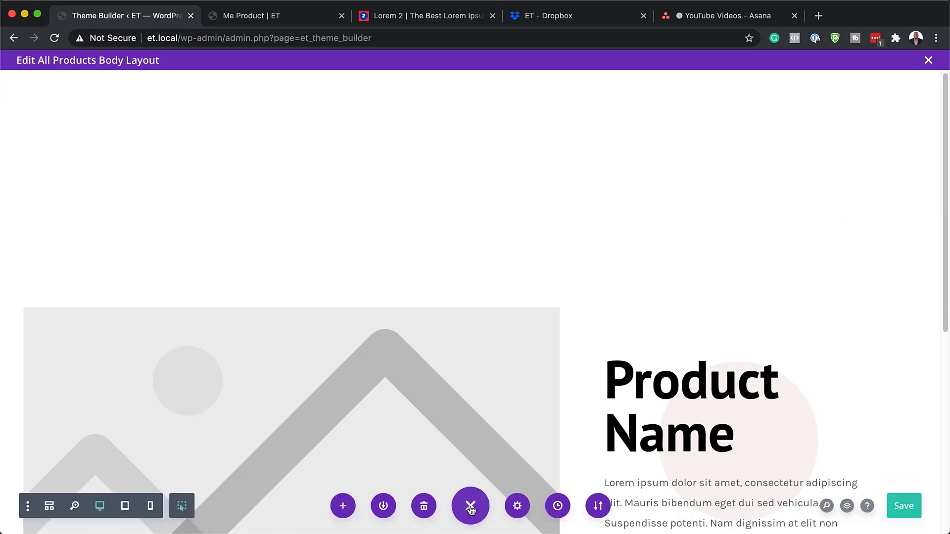
{"action": "left_click", "coordinate": [903, 505]}
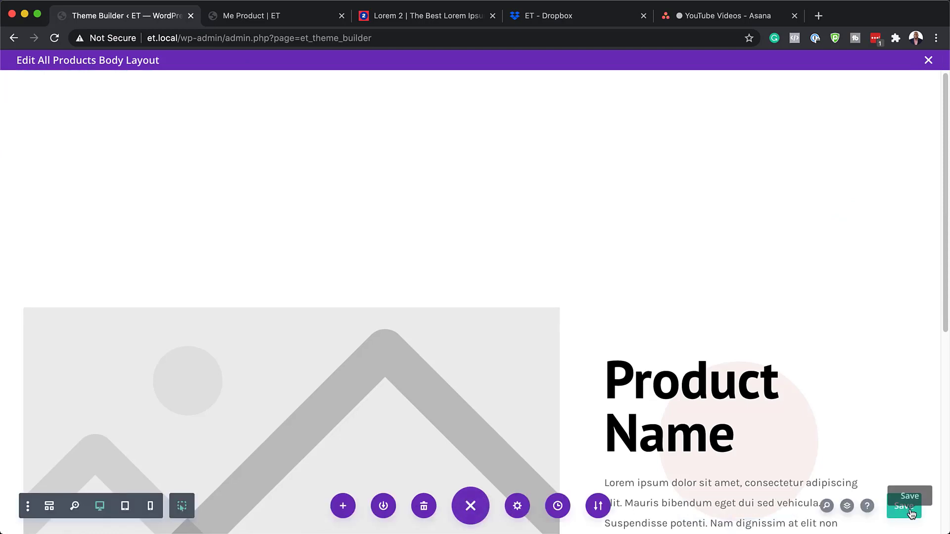
Close the All Products body layout editor and review the live Me Product page's layout and styling
{"action": "left_click", "coordinate": [928, 60]}
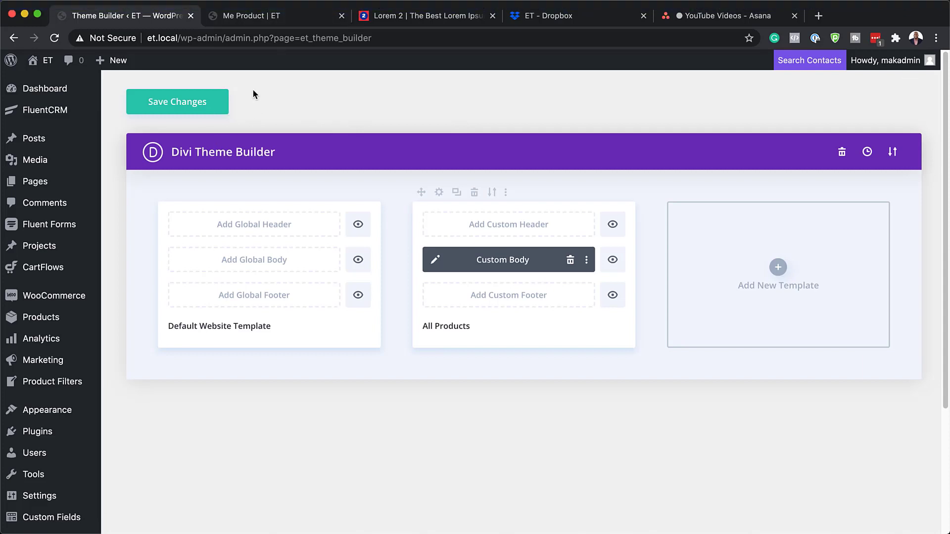
{"action": "left_click", "coordinate": [281, 20]}
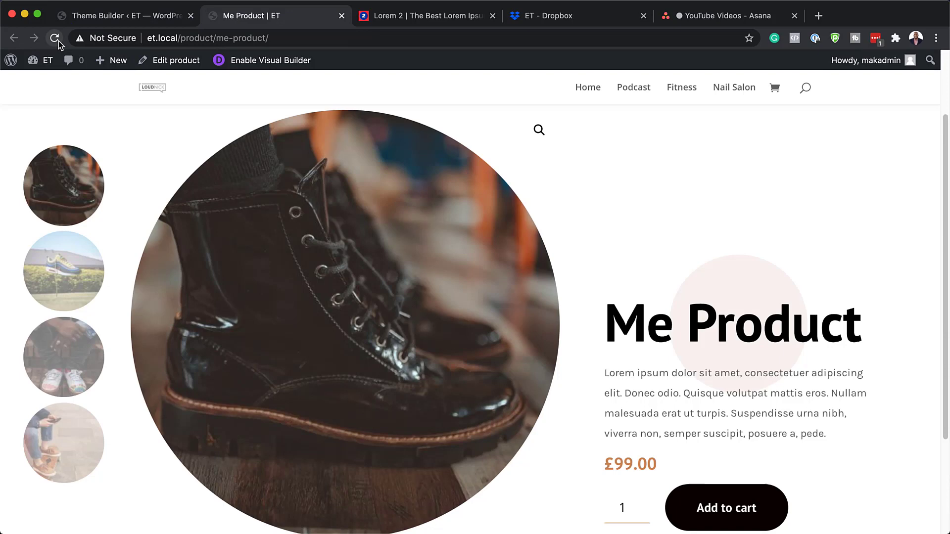
{"action": "scroll", "coordinate": [638, 237], "scroll_direction": "down", "scroll_amount": 1}
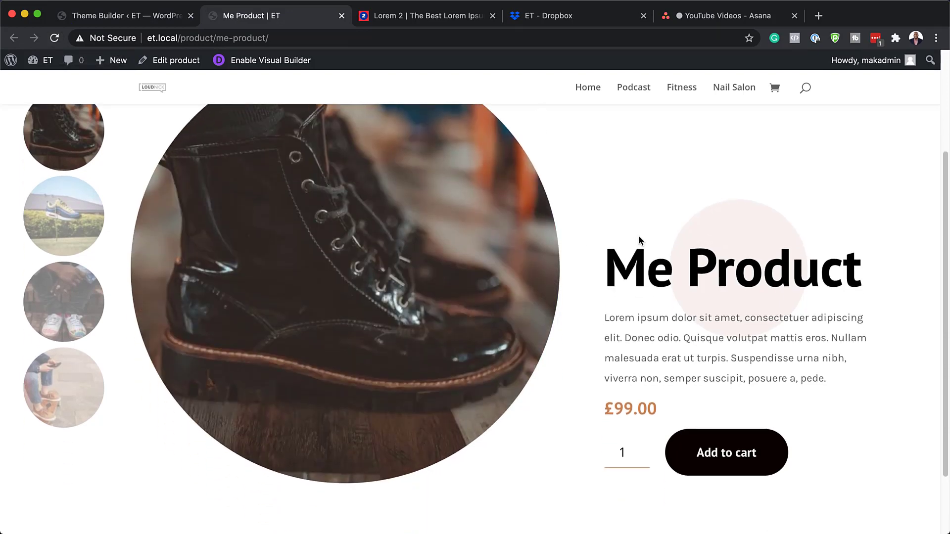
{"action": "scroll", "coordinate": [638, 236], "scroll_direction": "up", "scroll_amount": 2}
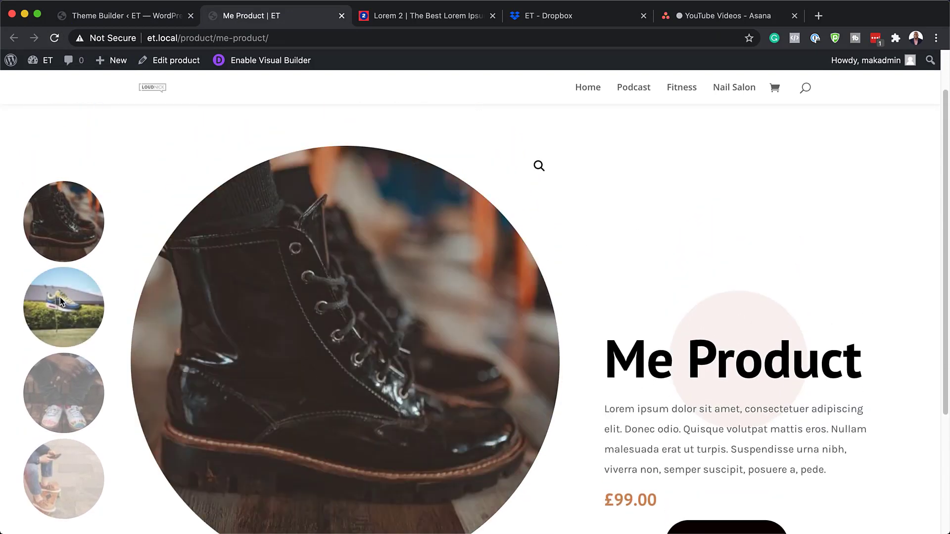
Check the circular product gallery on the Me Product page by displaying its second, third and fourth images in turn
{"action": "left_click", "coordinate": [61, 301]}
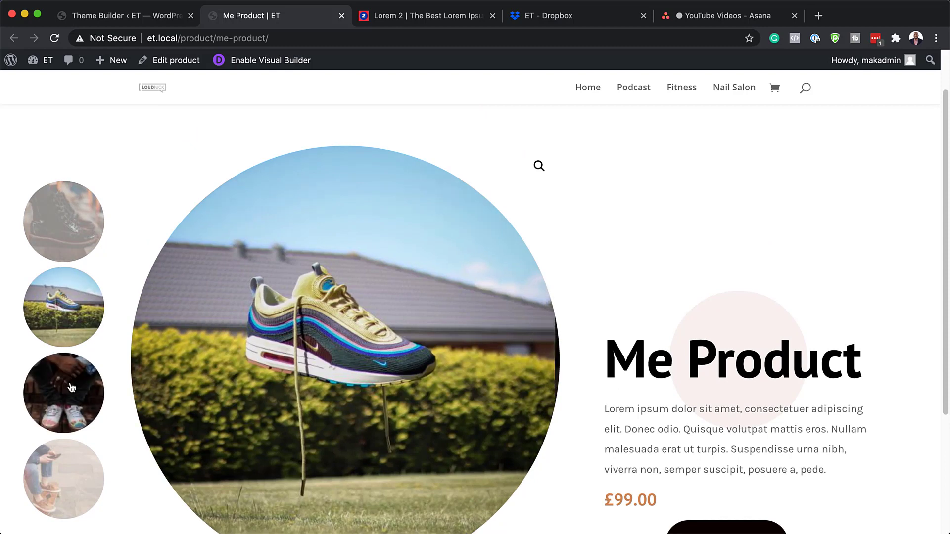
{"action": "left_click", "coordinate": [72, 387]}
{"action": "left_click", "coordinate": [70, 470]}
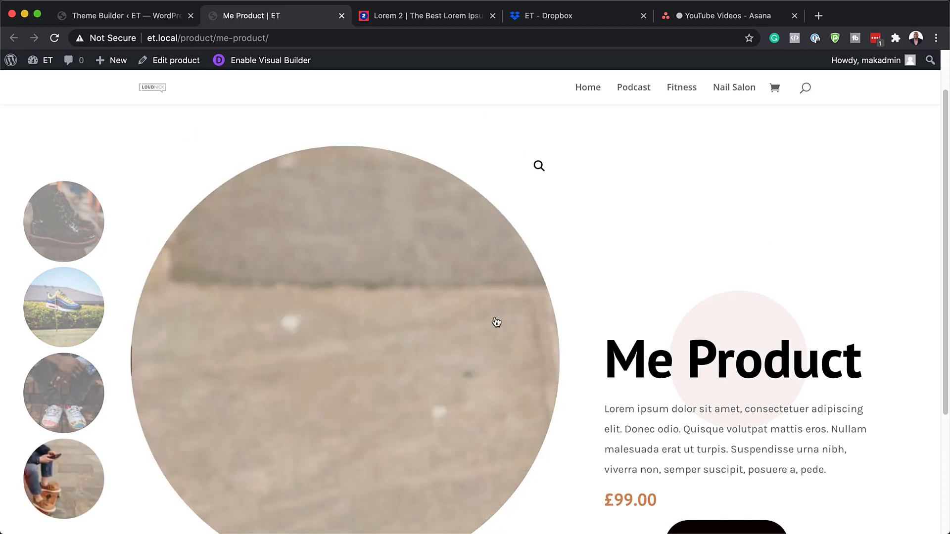
{"action": "scroll", "coordinate": [573, 296], "scroll_direction": "down", "scroll_amount": 1}
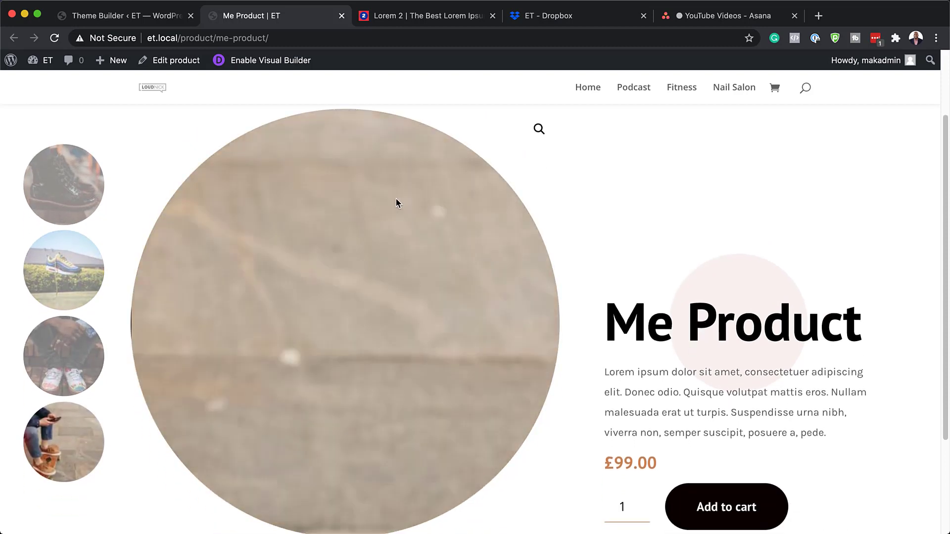